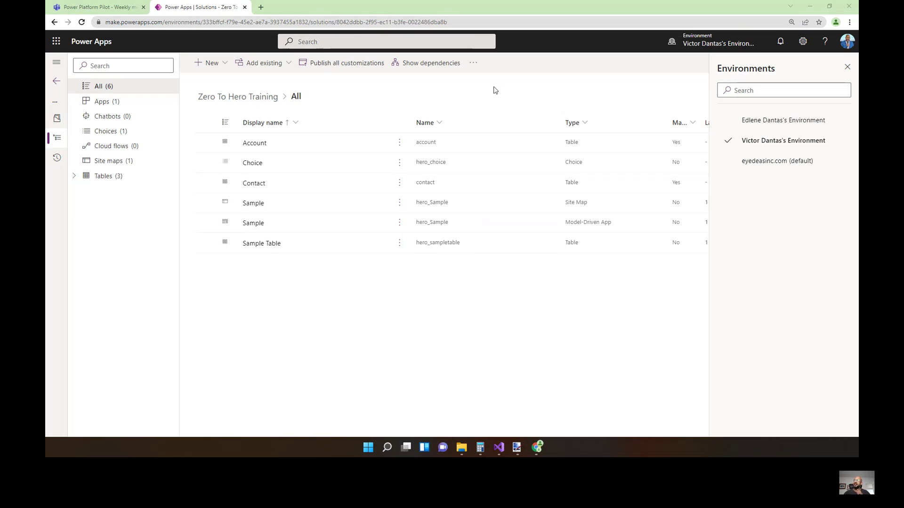
Open make.powerapps.com in a new tab and switch to the personal developer environment.
left_click(261, 7)
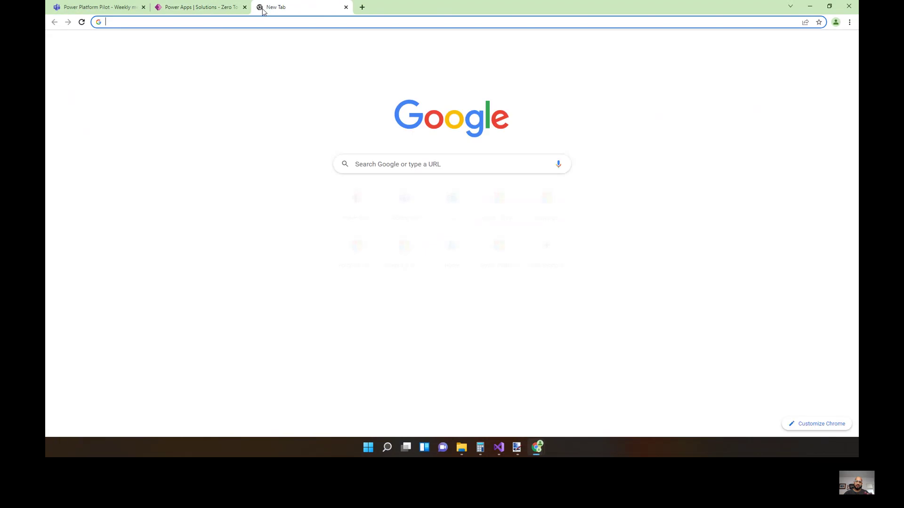
type("make")
key("Return")
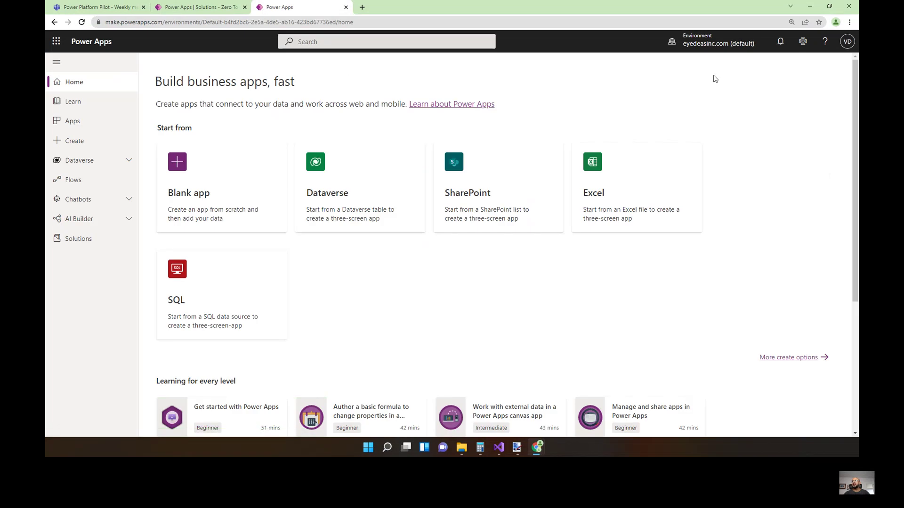
left_click(724, 46)
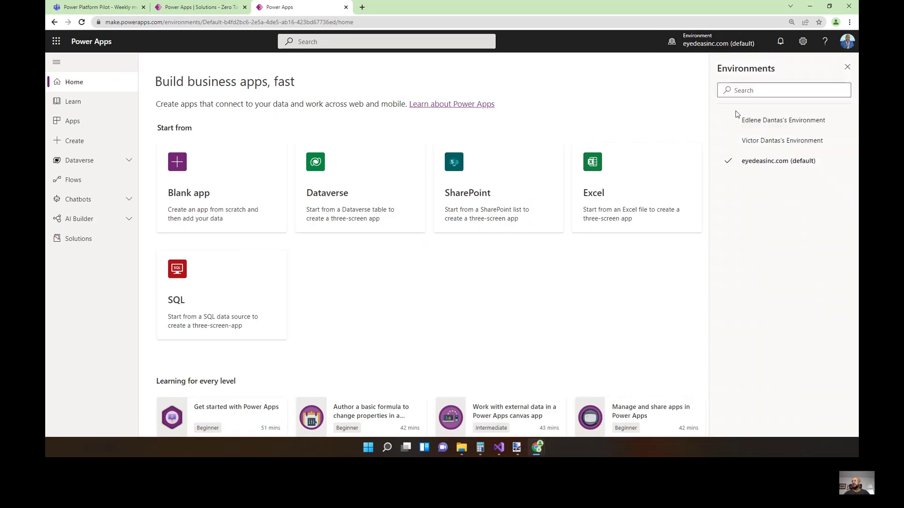
left_click(749, 142)
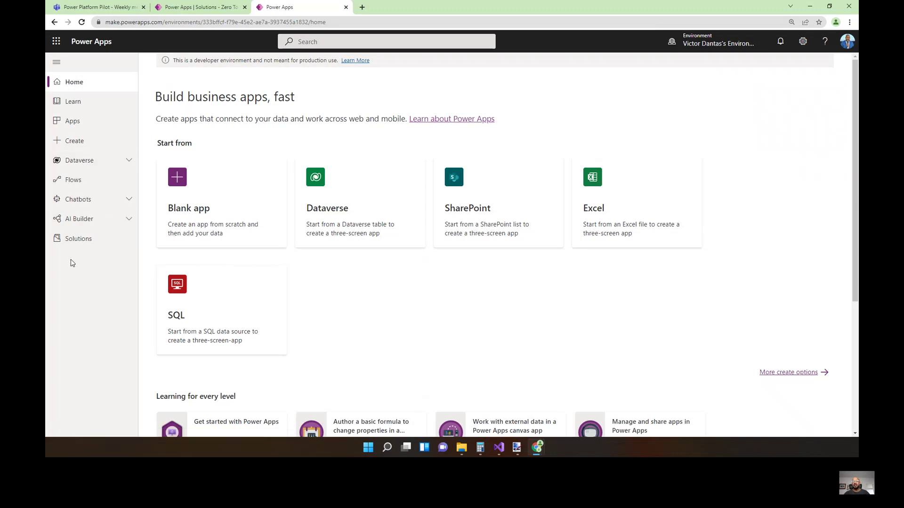
Glance at the Dataverse options, then open the Solutions list.
left_click(125, 161)
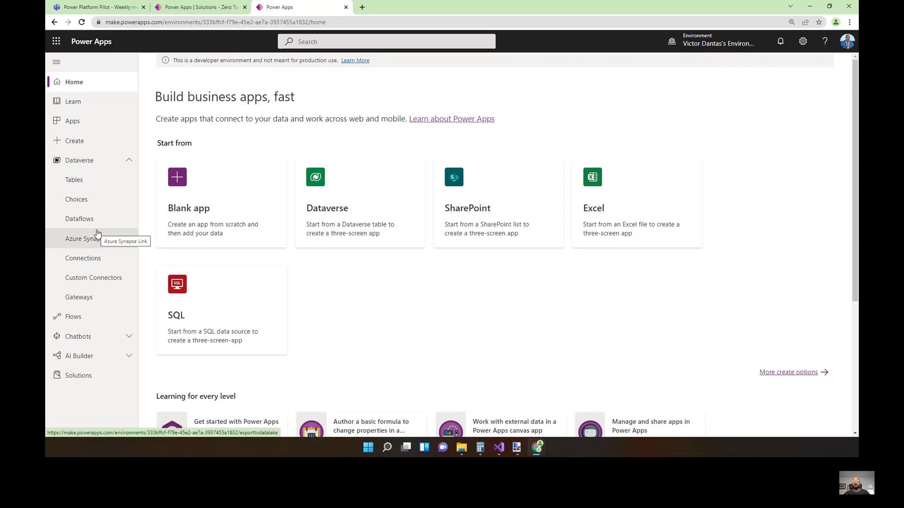
left_click(129, 161)
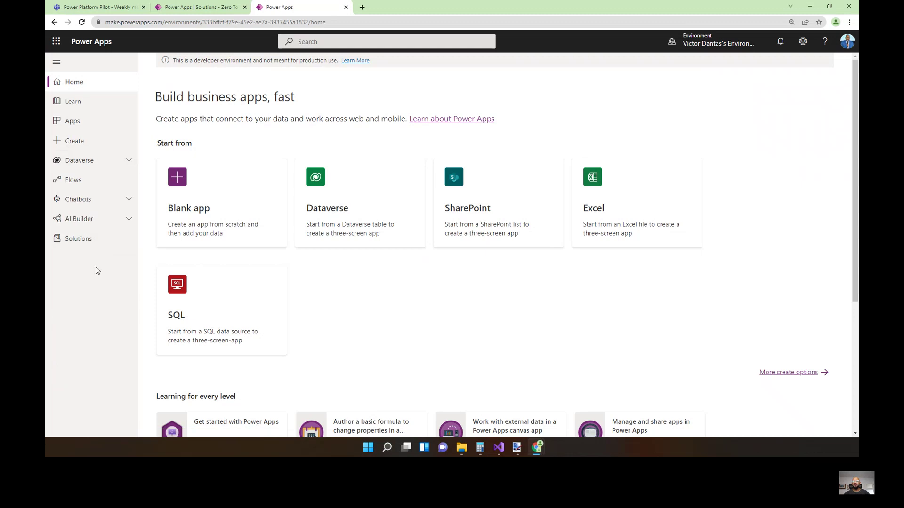
left_click(78, 243)
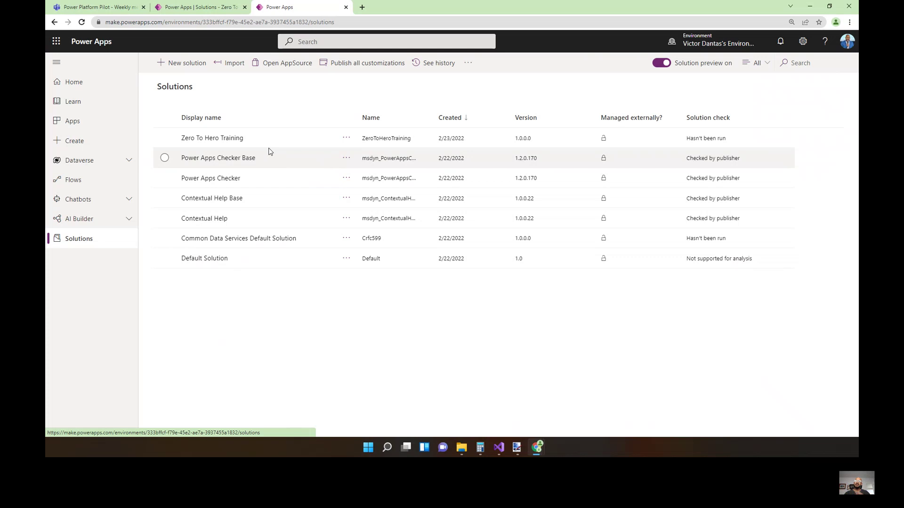
Open Zero To Hero Training, play the Sample app in a new tab, and dismiss the editing notice.
left_click(203, 141)
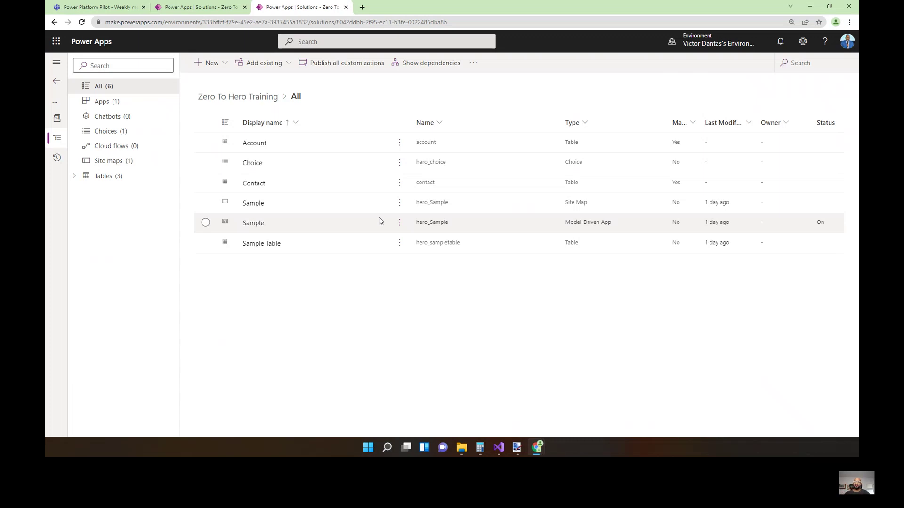
left_click(253, 223)
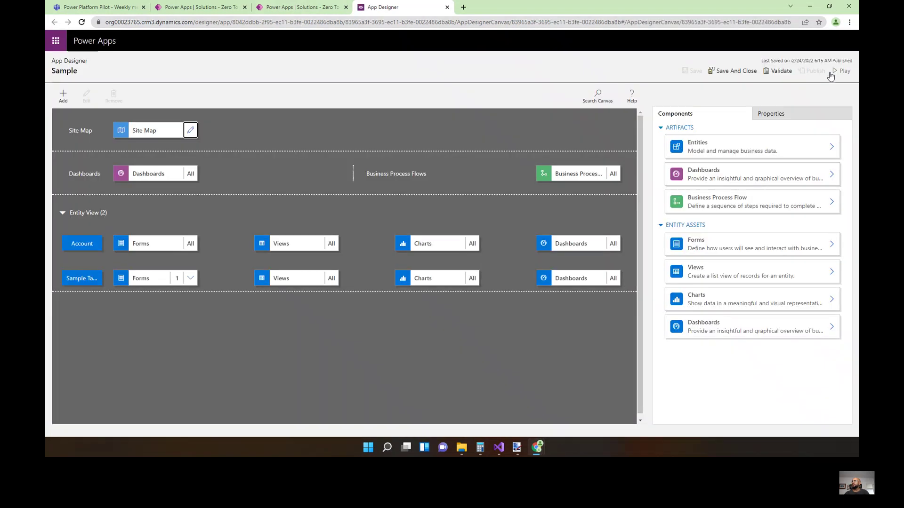
left_click(834, 74)
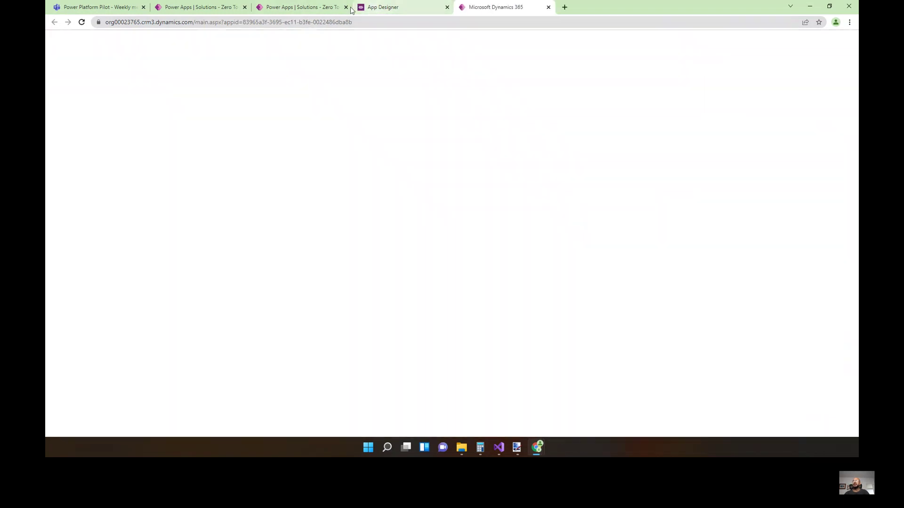
left_click(323, 7)
left_click(486, 8)
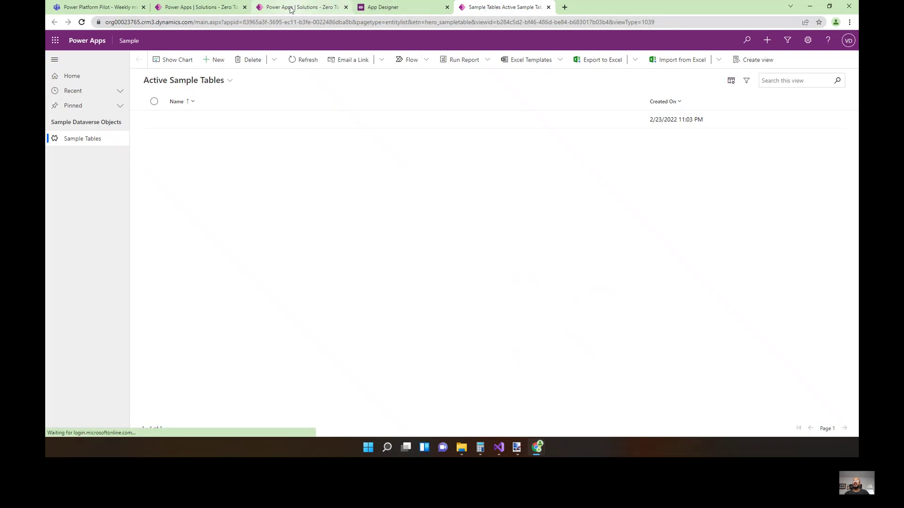
left_click(288, 8)
left_click(523, 271)
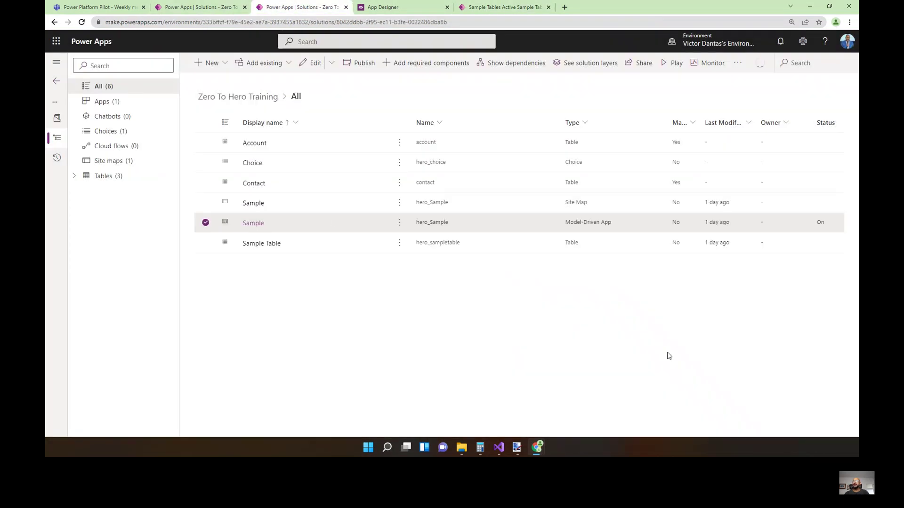
Open Sample Table's columns and close the App Designer tab, leaving the running app's records list.
left_click(254, 245)
left_click(447, 8)
left_click(409, 7)
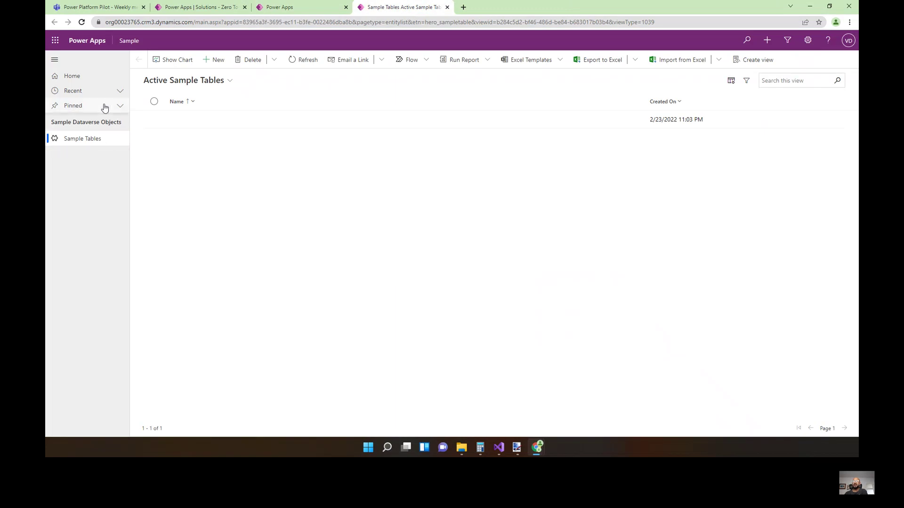
left_click(290, 9)
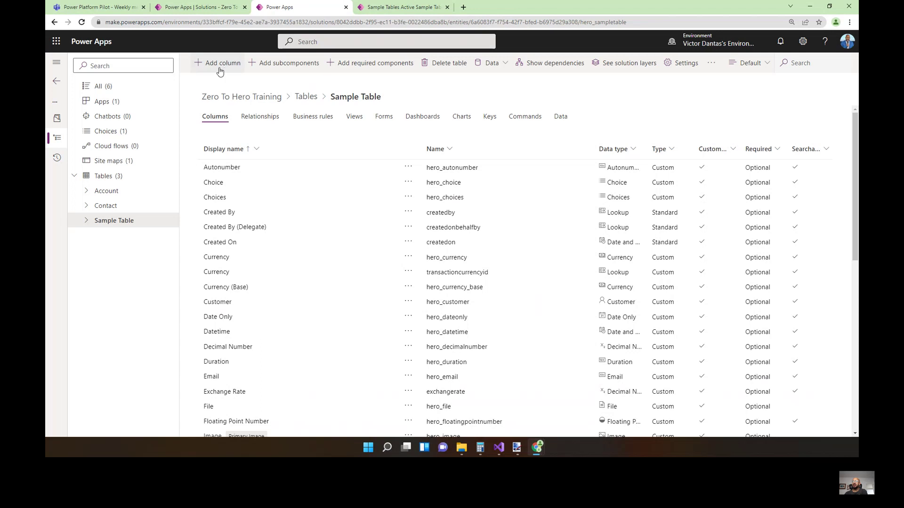
Add a new column to Sample Table with display name 'Demo Field'.
left_click(219, 71)
left_click(721, 74)
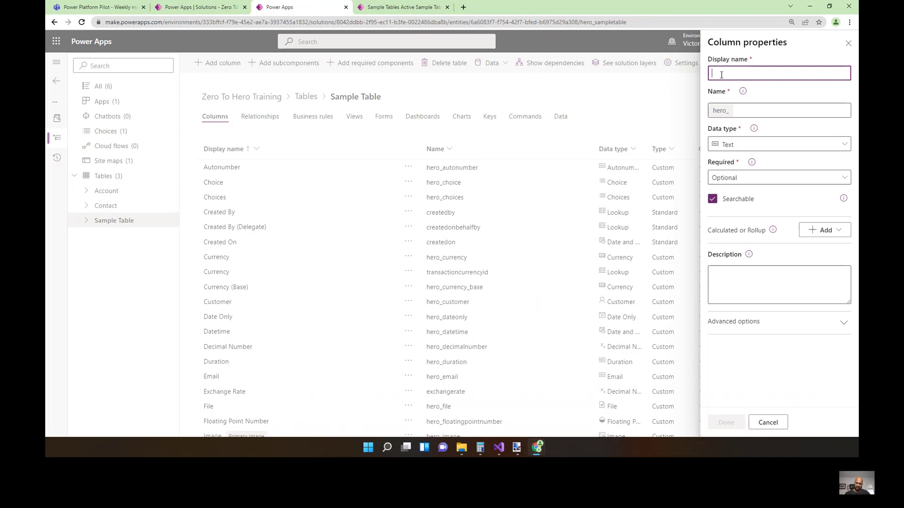
type("Sa")
key("BackSpace")
key("BackSpace")
type("De")
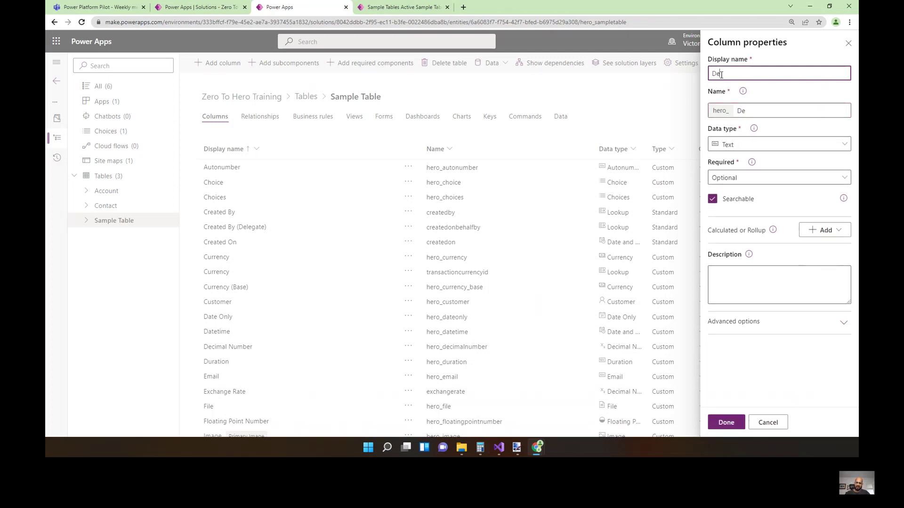
type("mo Field")
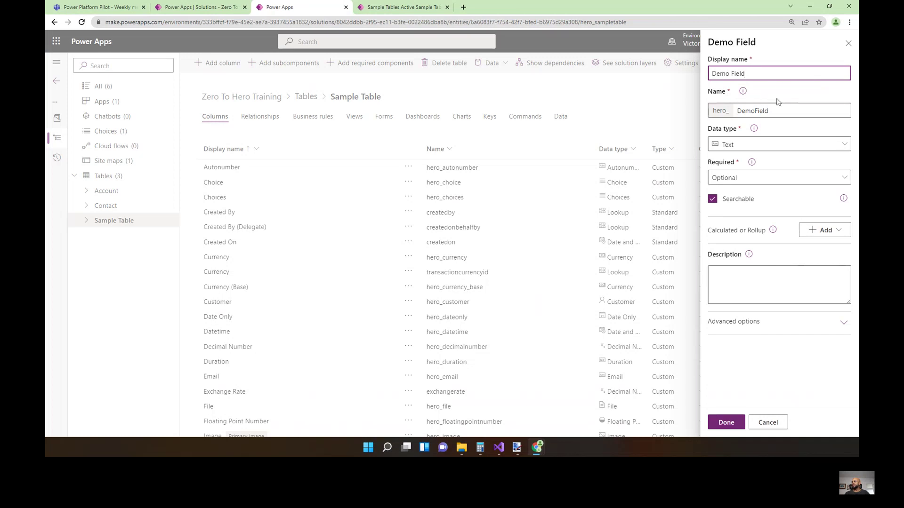
Browse the data types and expand Advanced options to show Max length 100.
left_click(833, 145)
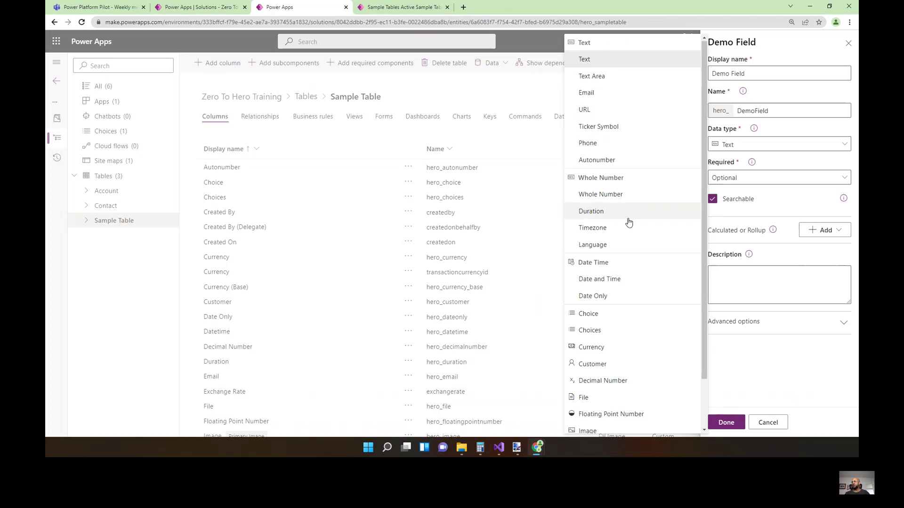
scroll(605, 212, "down", 1)
scroll(623, 224, "up", 1)
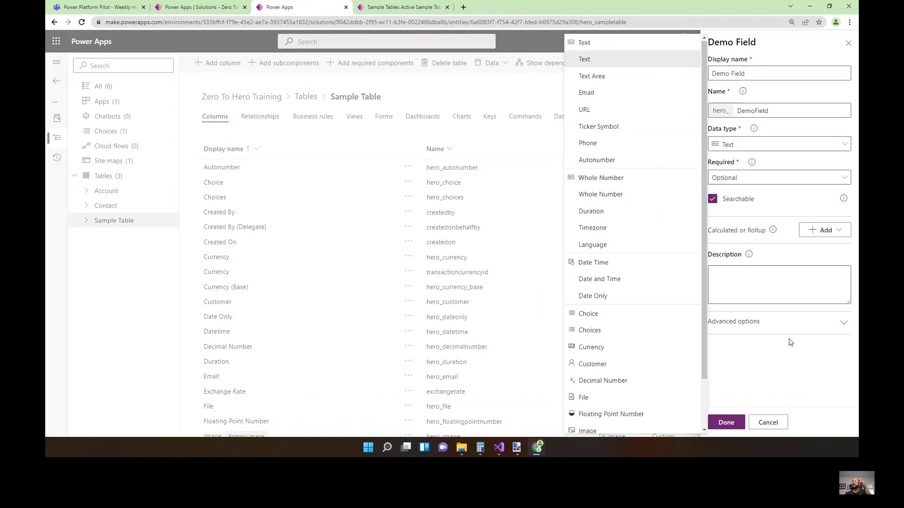
left_click(823, 325)
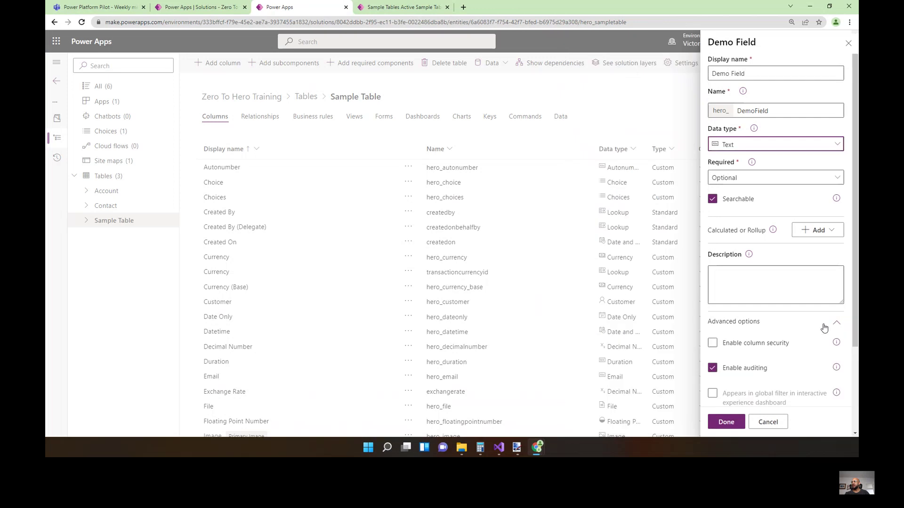
scroll(796, 331, "down", 3)
key("Tab")
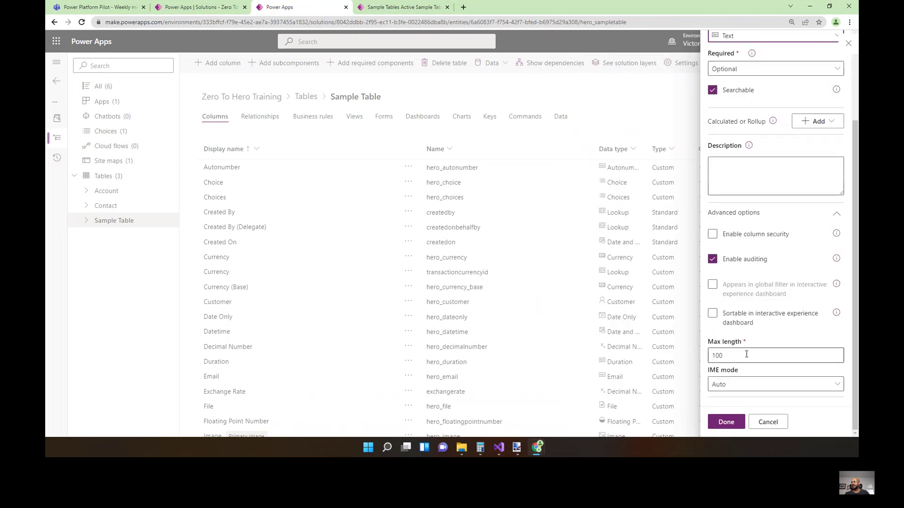
scroll(772, 330, "up", 1)
scroll(756, 349, "down", 1)
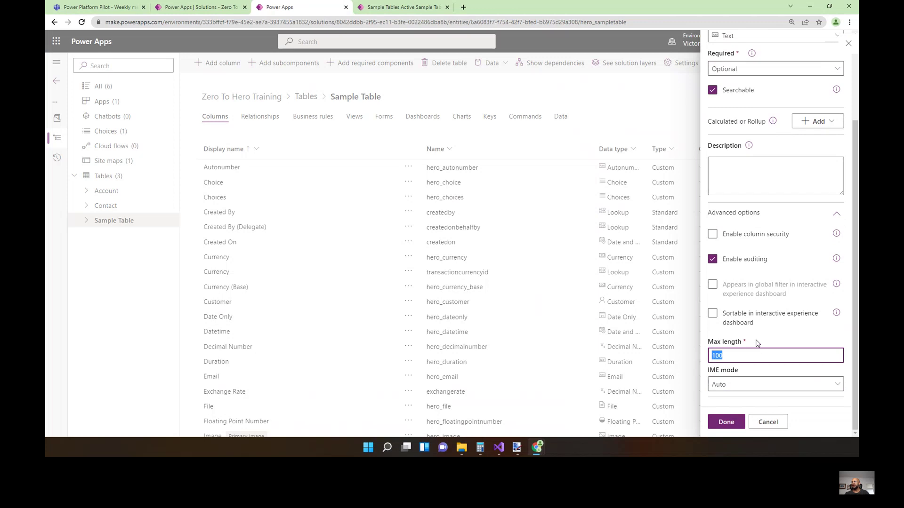
scroll(760, 346, "up", 3)
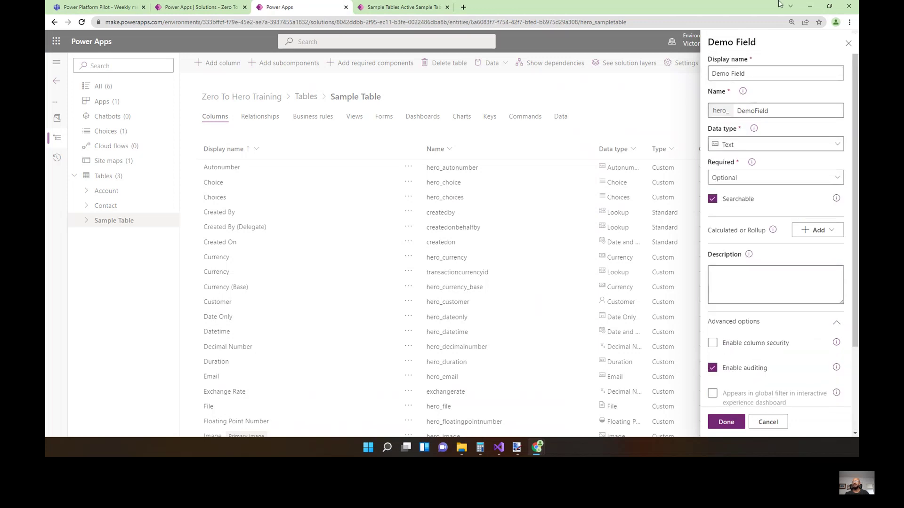
Fill the Sample app record's Text field with a long test string, then return to Demo Field.
left_click(412, 7)
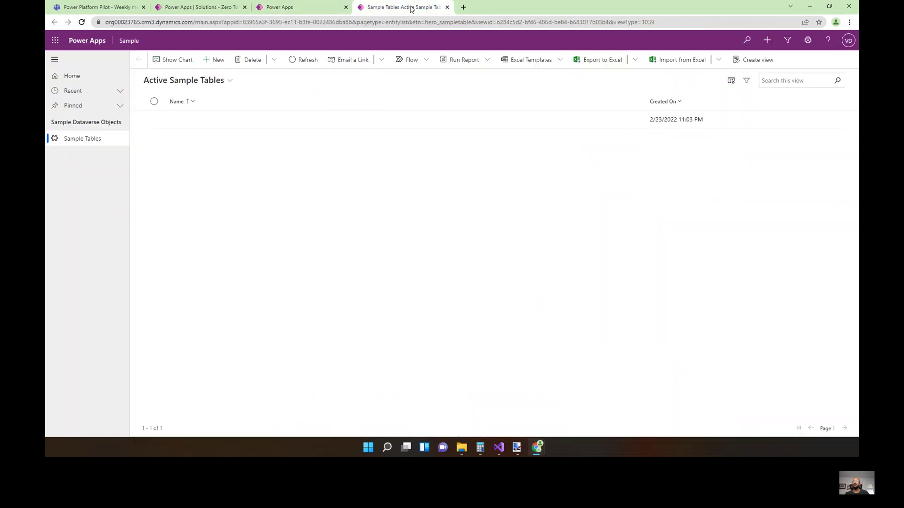
double_click(262, 123)
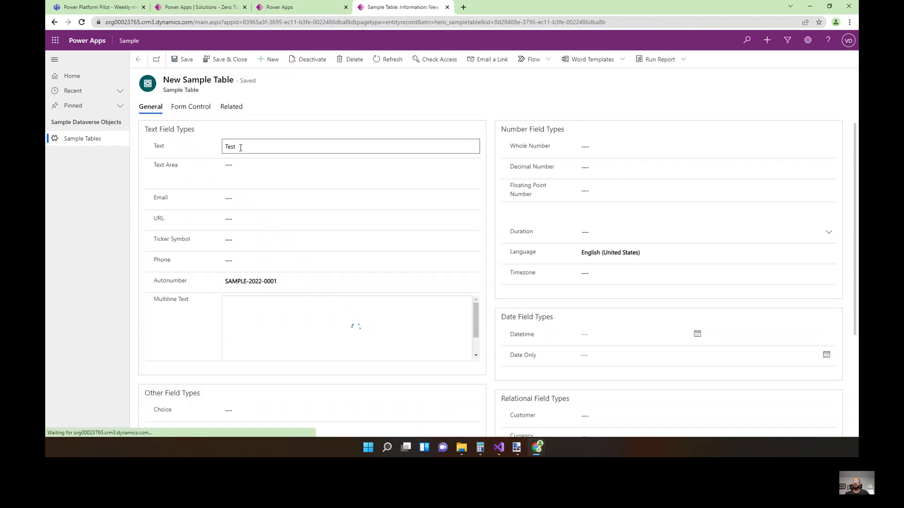
left_click(292, 143)
type("adfadfsdfsdfsdfsdfs")
type("dfsdfsfsdfsdfsdfsdfsf")
type("dfsdfsdfsdfsdfsdcsdvsdvsdvsdv")
type("sdvsdvsgert4wty34t3434")
type("534")
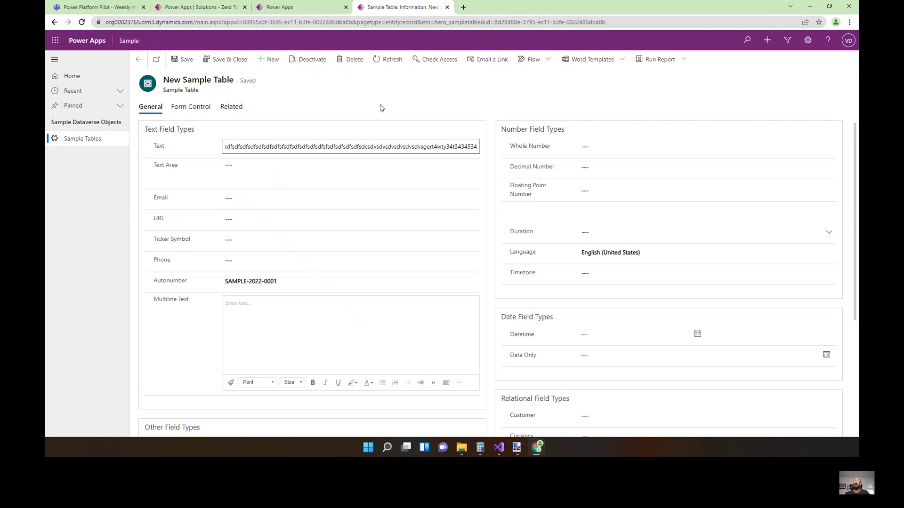
left_click(282, 7)
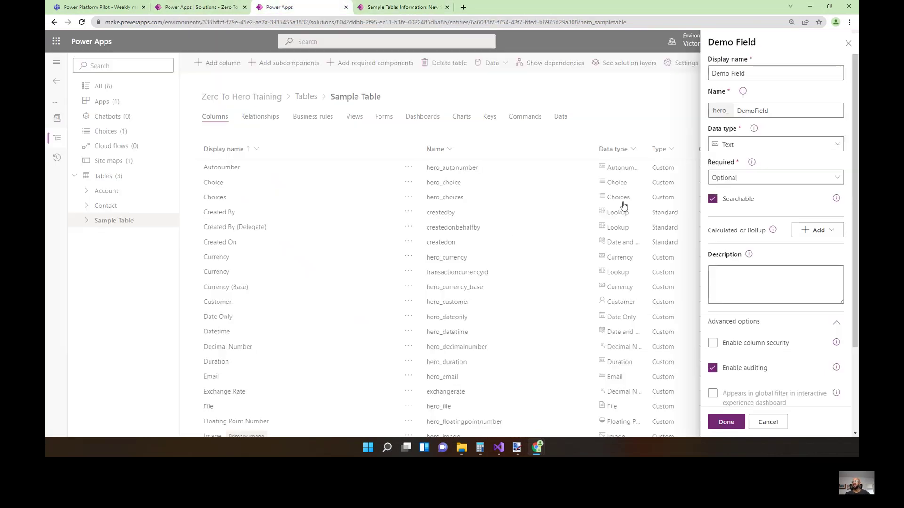
Change Demo Field's data type to Text Area and click into the record's Text Area field.
left_click(749, 146)
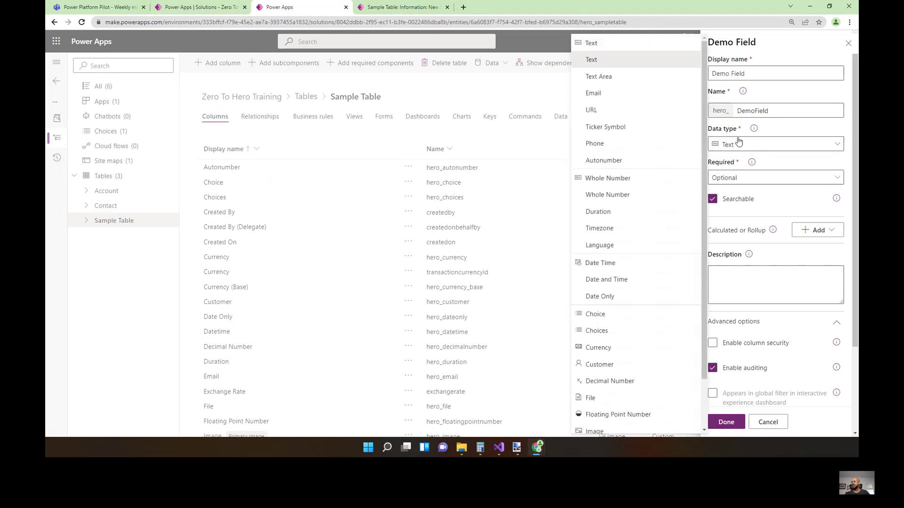
left_click(618, 80)
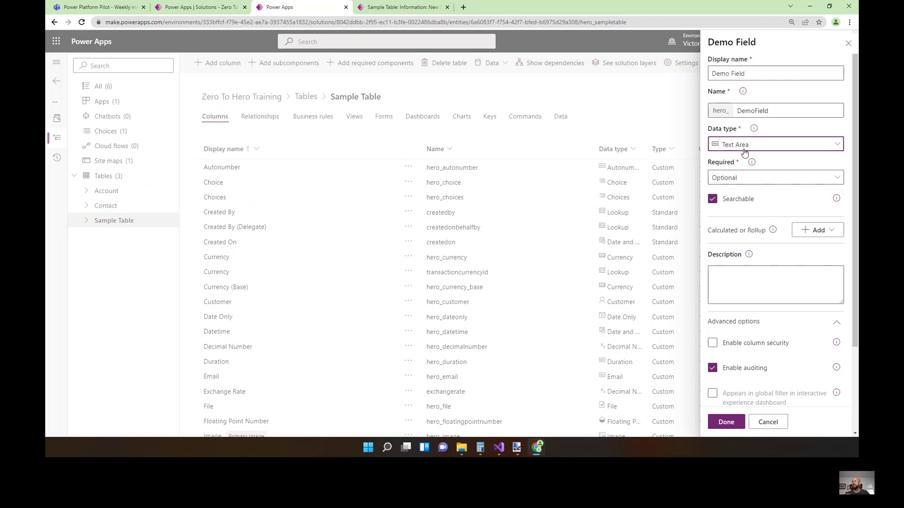
left_click(378, 8)
left_click(244, 164)
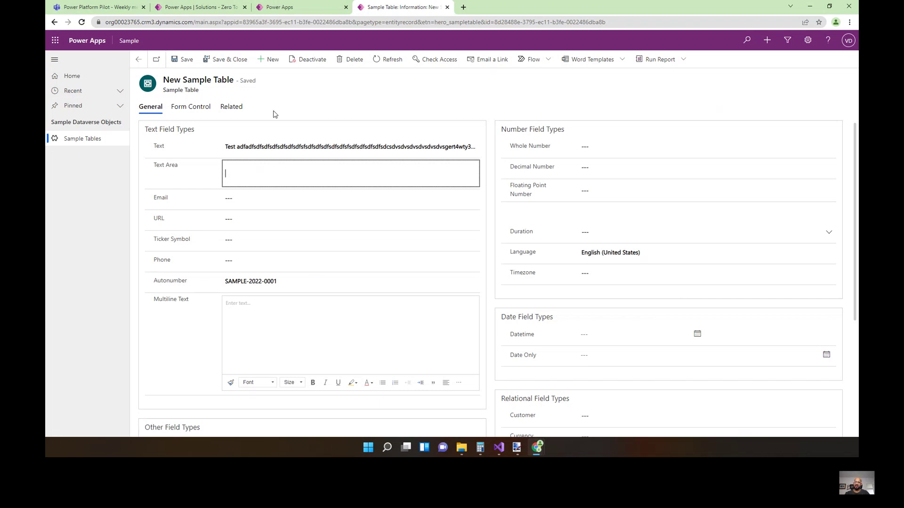
Type six lines of sample text into the record's Text Area field.
type("dfsdfsdfsdfsdfsssssssssssssssssssssd sd")
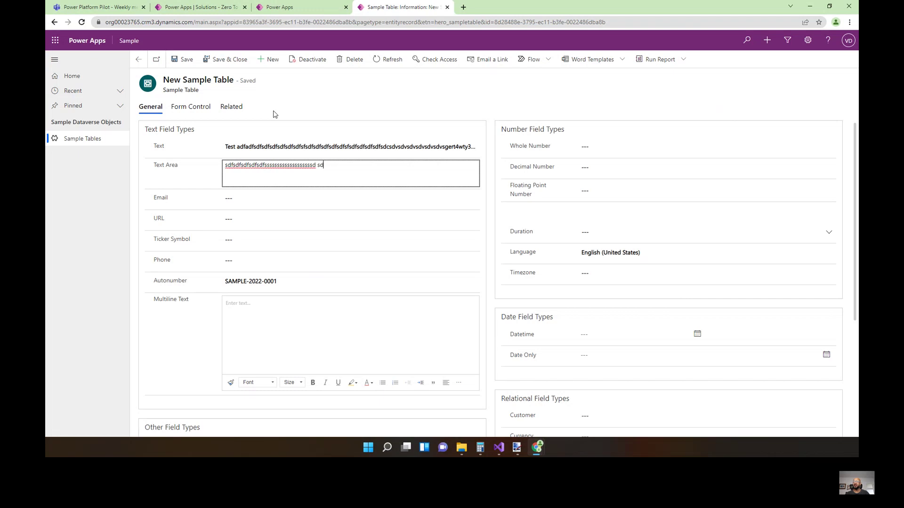
type("fskjgsdfgdfgsdfgsdfgsdfgsdfgsdfgsdfgsdfgsdfg")
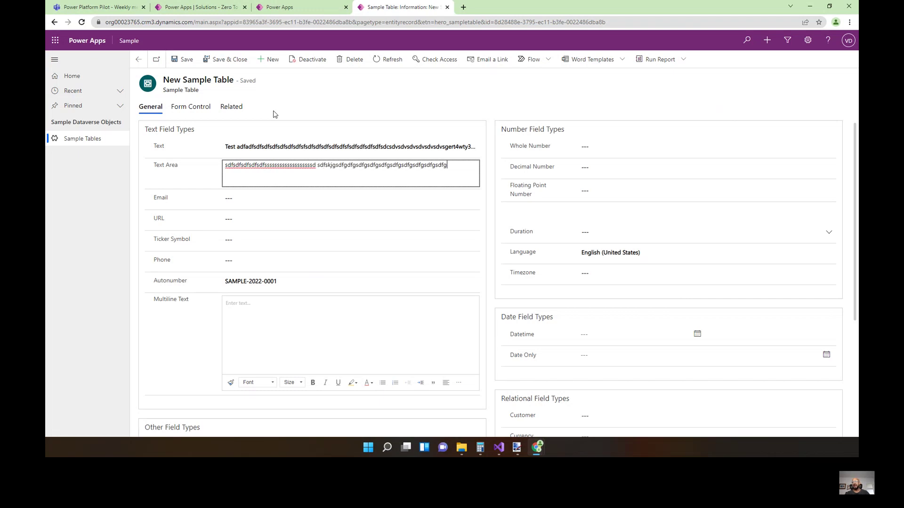
key("Return")
type("sdfgsdfgsdfg")
key("Return")
type("sdfgsdfgsdfgsdfgsdfgsdfgsdfgsdfgsdfgsdfg")
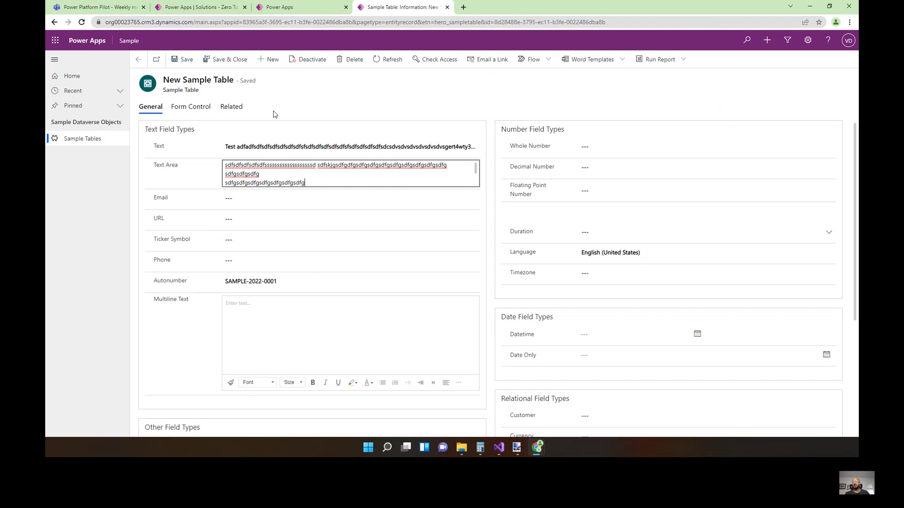
type("sdfgsdfgsdfgdgsdfgsdfg")
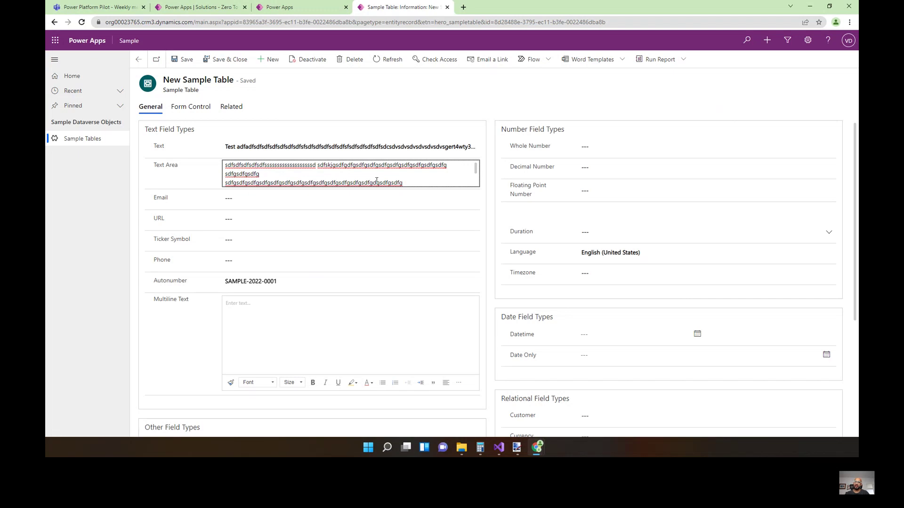
key("Return")
type("sdfsdfsdf")
key("Return")
type("fgdfgdfgdfgdfg")
key("Return")
key("Return")
type("dfgdfgdfgdfg")
key("BackSpace")
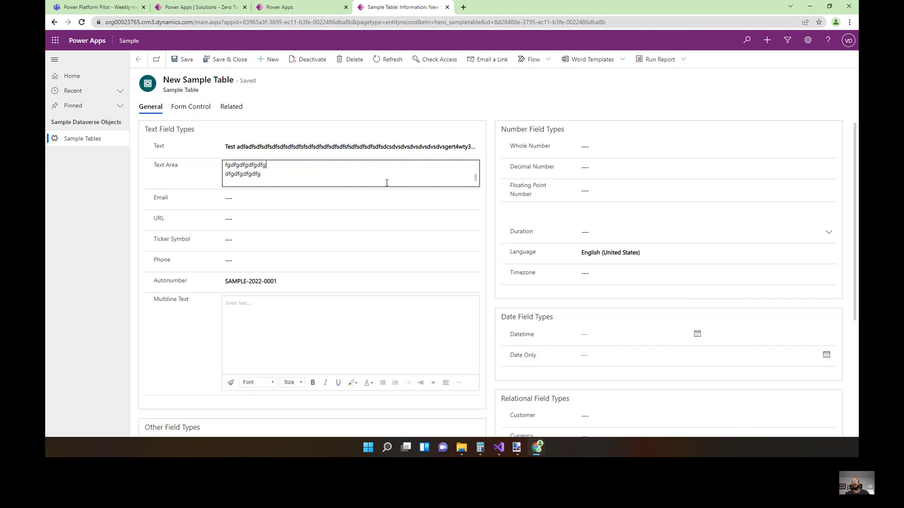
scroll(476, 179, "up", 3)
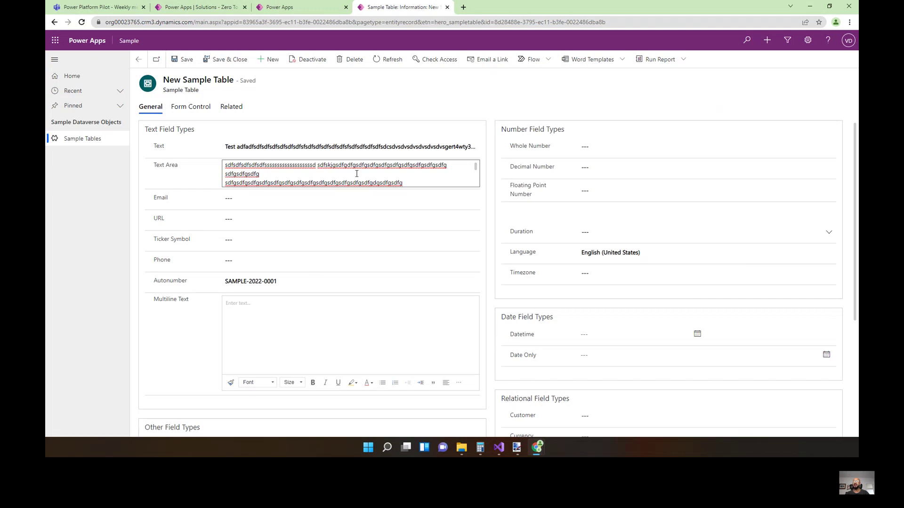
Review Demo Field's data type list, then return to the record form.
left_click(283, 6)
left_click(821, 144)
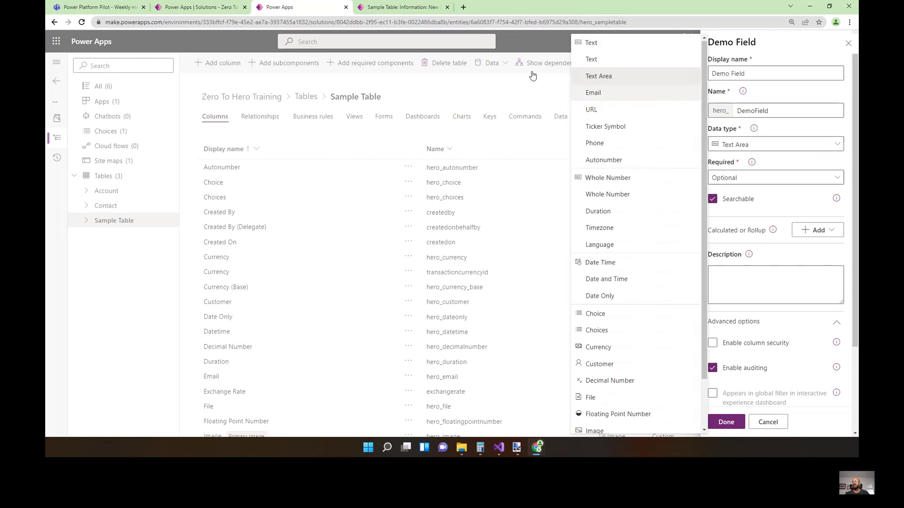
left_click(410, 7)
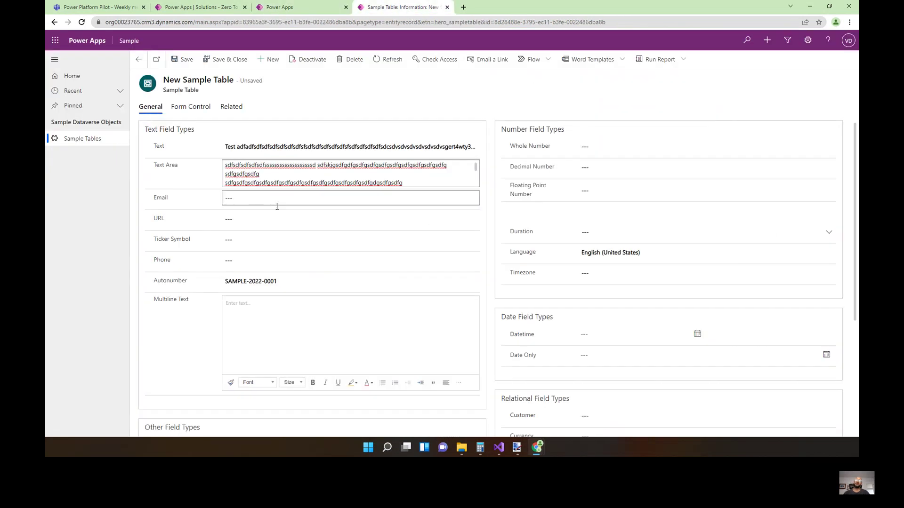
Enter a test e-mail address in the Email field, inserting the missing @ to clear the error.
left_click(256, 200)
key("Tab")
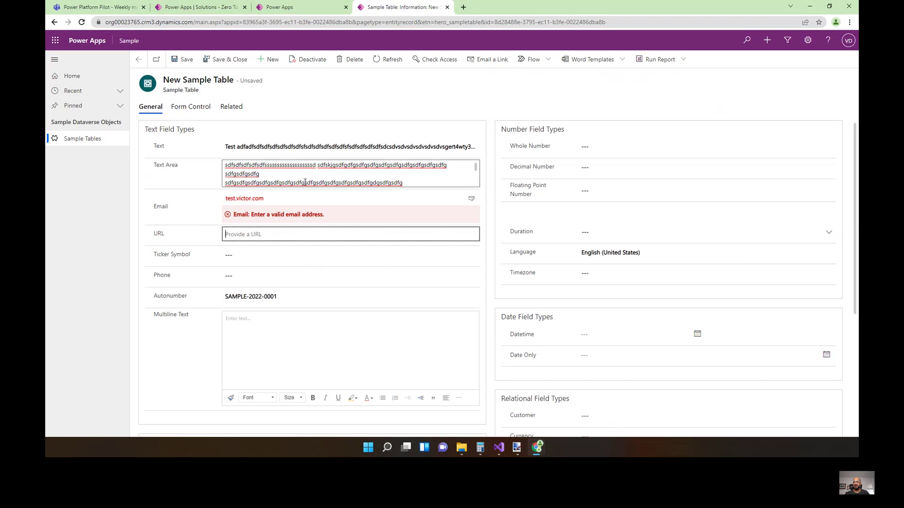
left_click(283, 195)
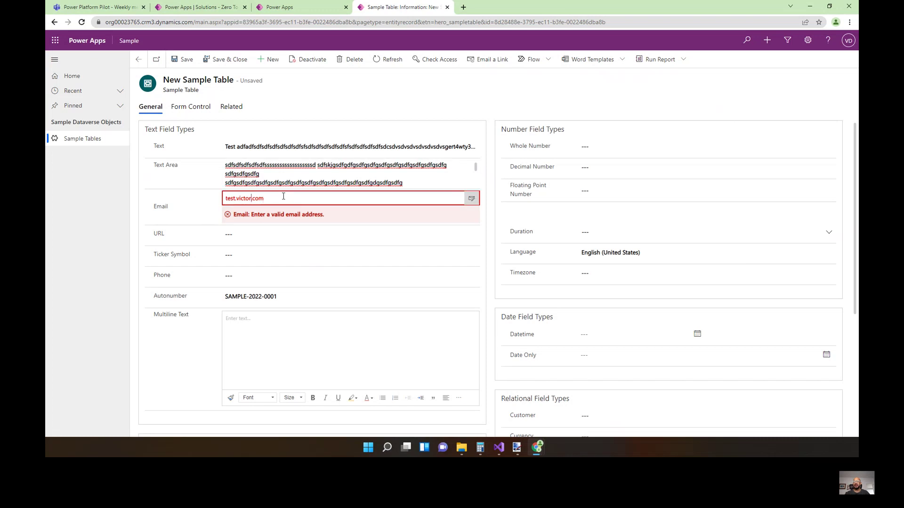
type("@")
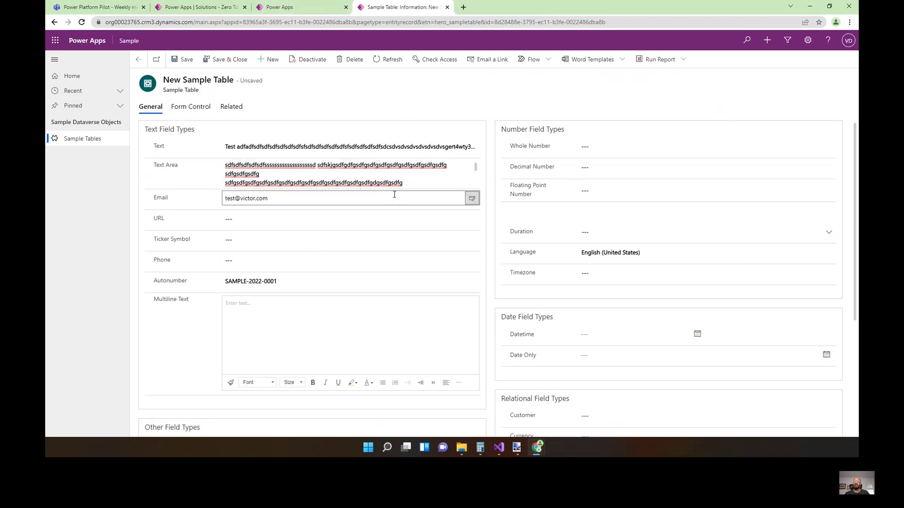
left_click(279, 7)
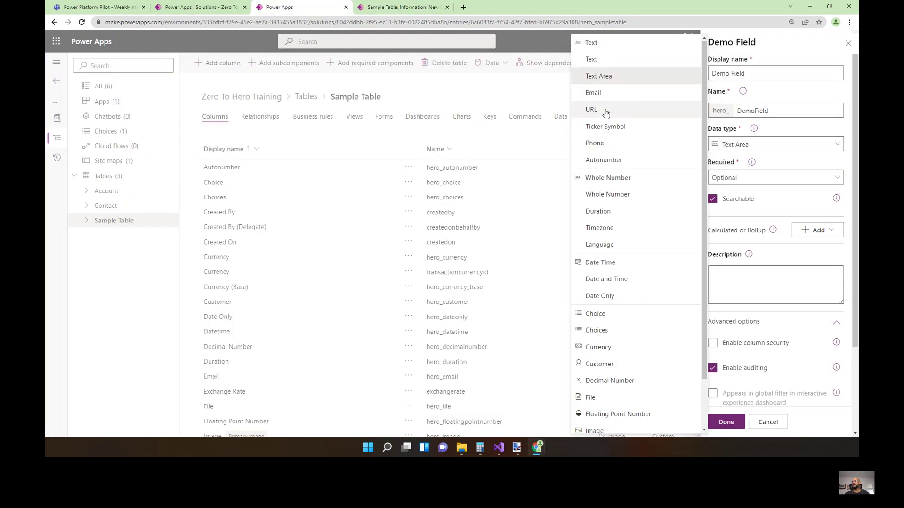
Enter a trial value in the URL field, then clear it and retype a test address.
left_click(402, 8)
left_click(250, 220)
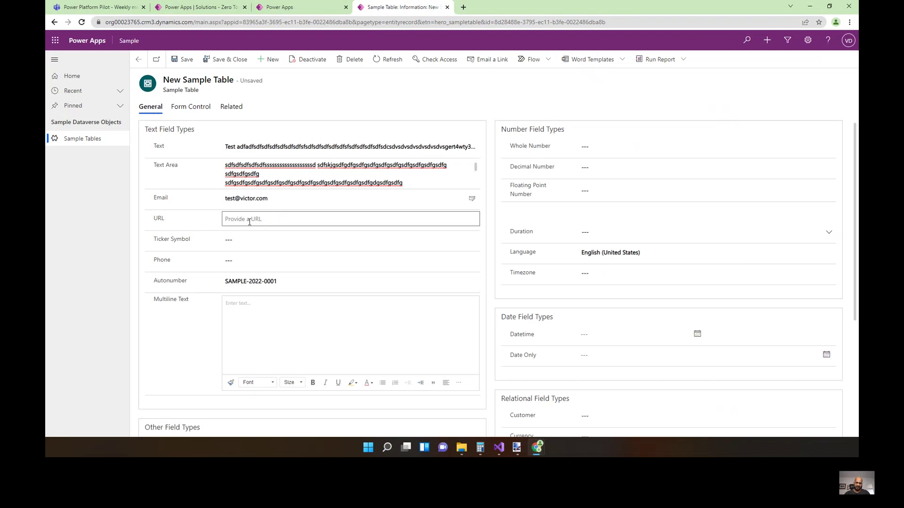
type("https:asdfgasdfgasdf.com")
key("Tab")
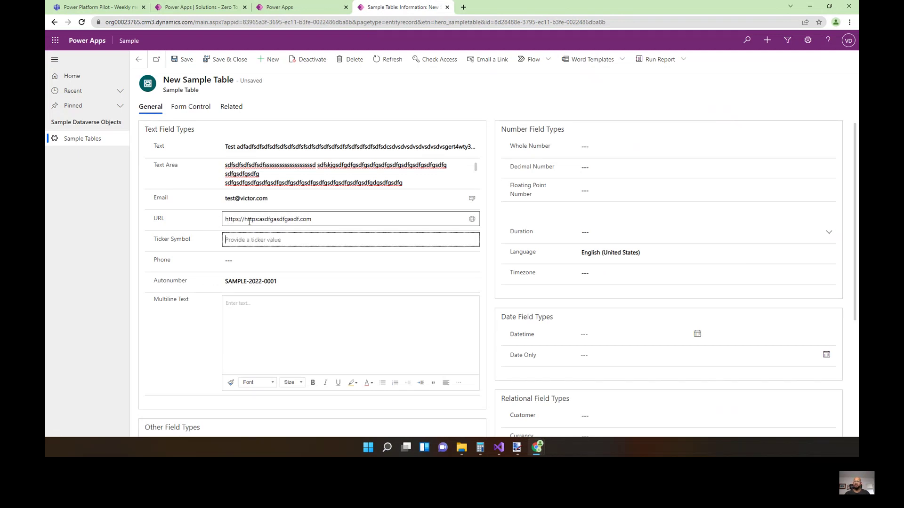
left_click(264, 221)
left_click_drag(244, 220, 258, 220)
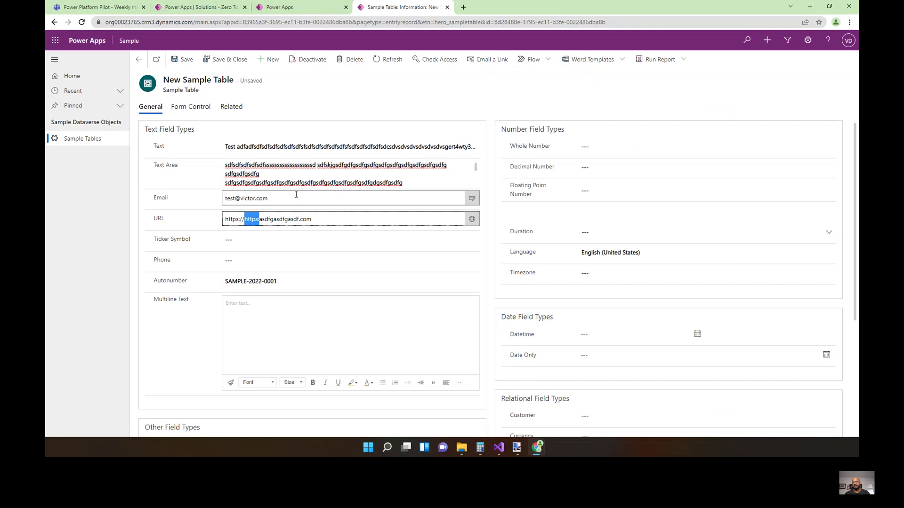
key("BackSpace")
key("ctrl+a")
key("BackSpace")
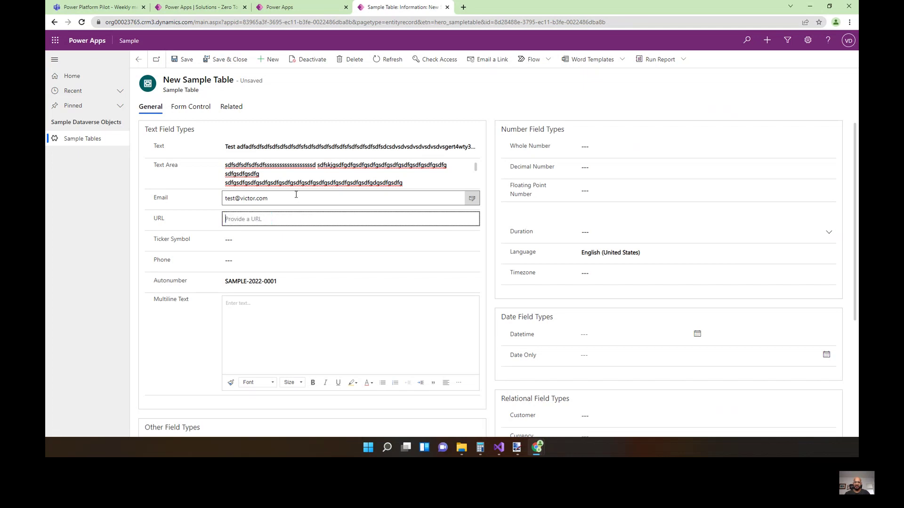
key("Tab")
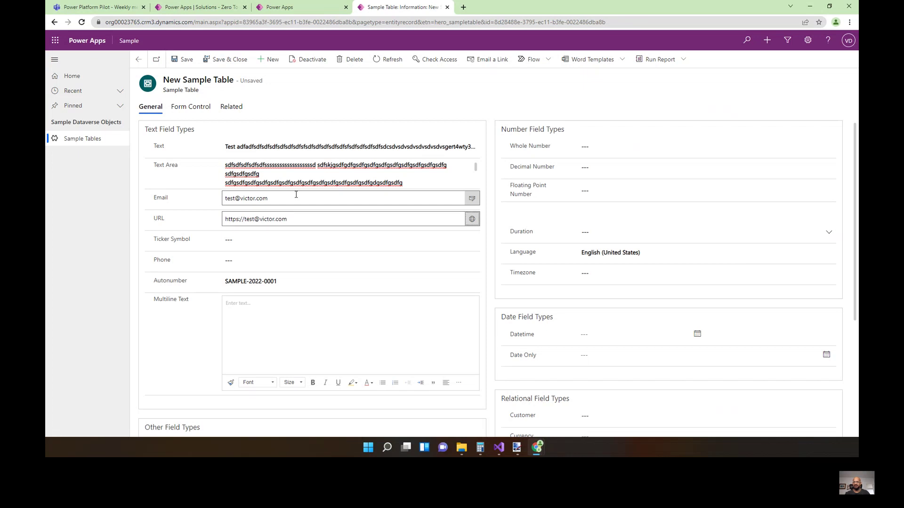
left_click_drag(288, 219, 245, 219)
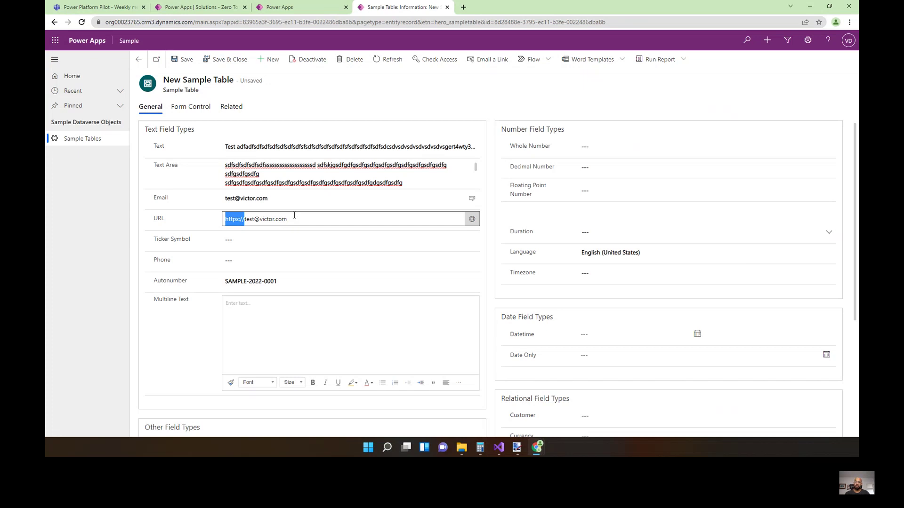
key("Right")
key("ctrl+a")
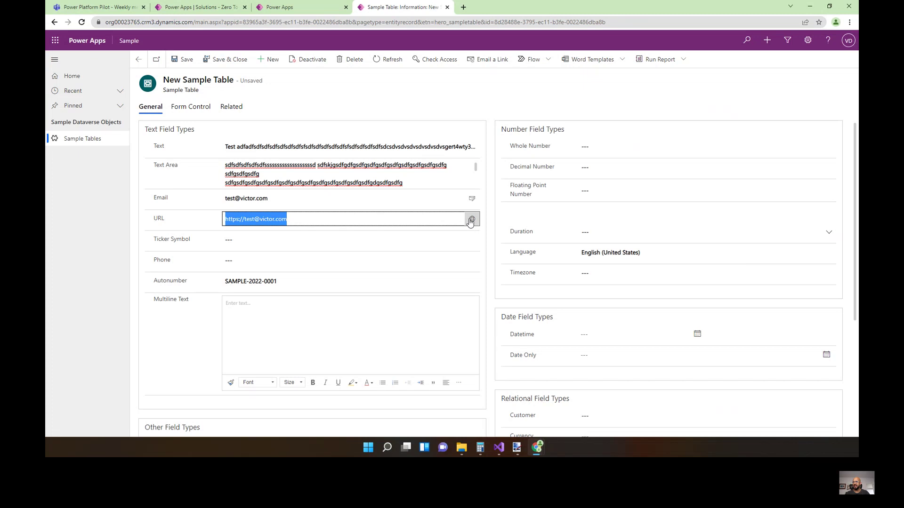
left_click(297, 223)
key("ctrl+shift+Left")
key("ctrl+shift+Left")
key("ctrl+shift+Left")
type("ww")
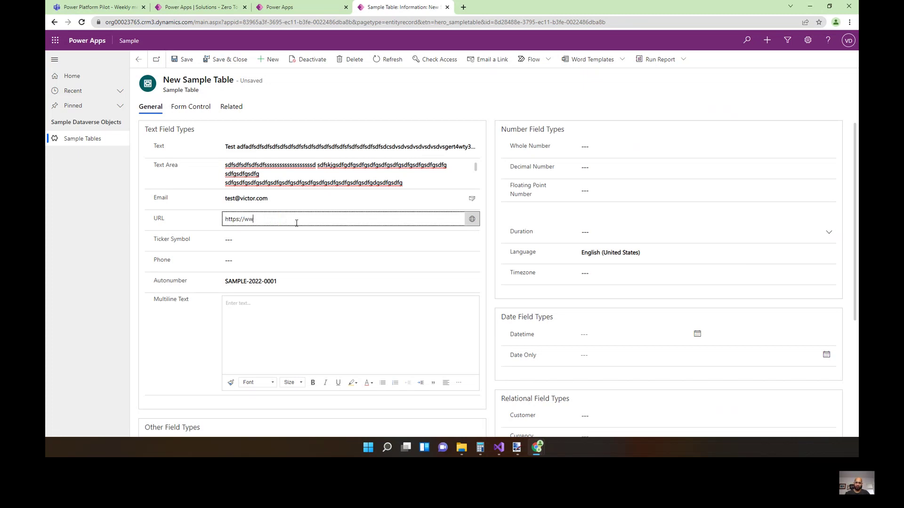
type("w.google.com")
left_click(472, 220)
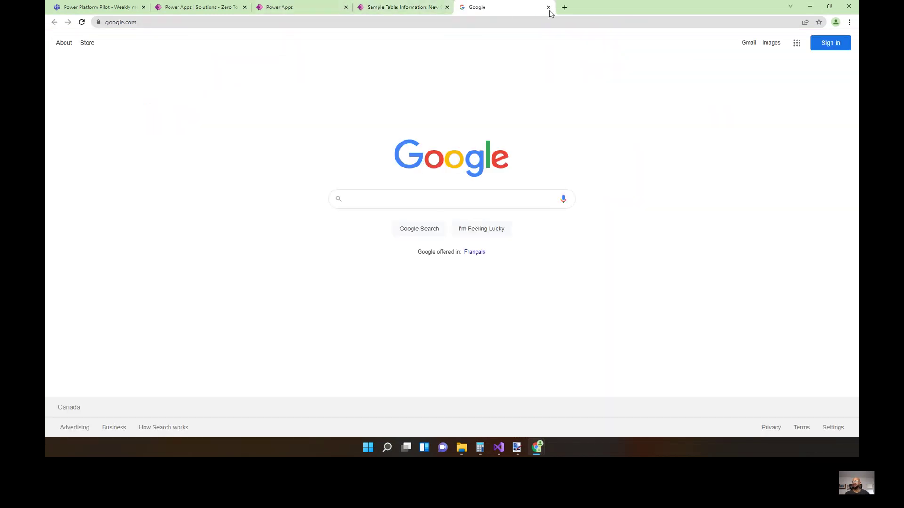
Close the Google tab to return to the Sample Table record form.
left_click(548, 7)
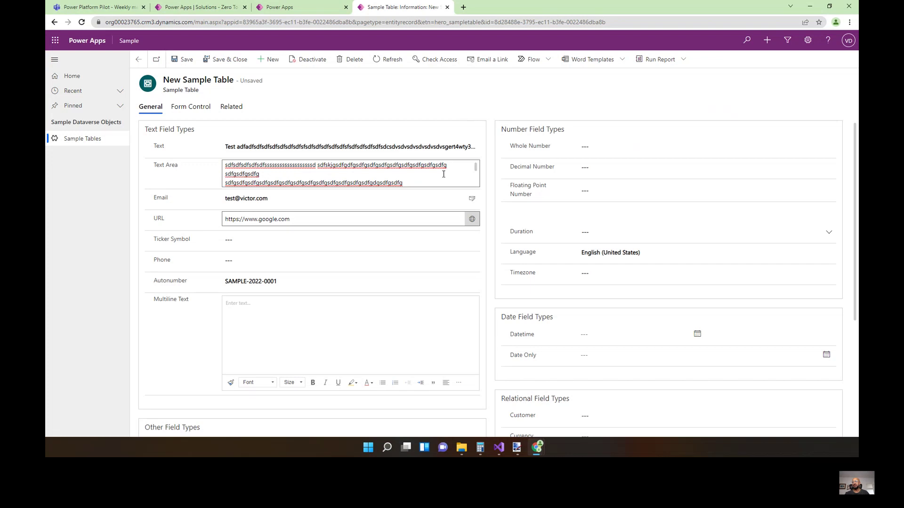
Enter MSFT in the Ticker Symbol field and open its MSN Money quote page.
left_click(239, 240)
type("MSFT")
key("ctrl+s")
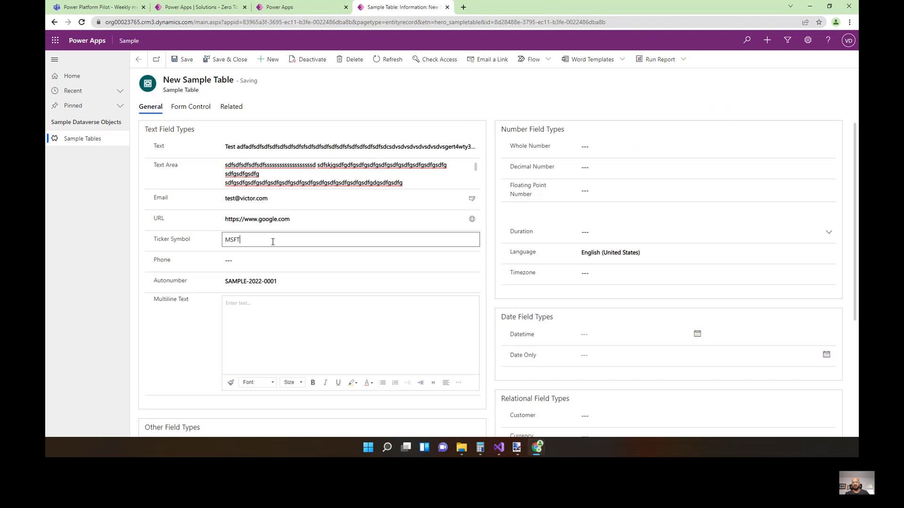
key("BackSpace")
key("BackSpace")
key("BackSpace")
key("BackSpace")
key("Tab")
left_click(272, 242)
type("MSFT")
key("Tab")
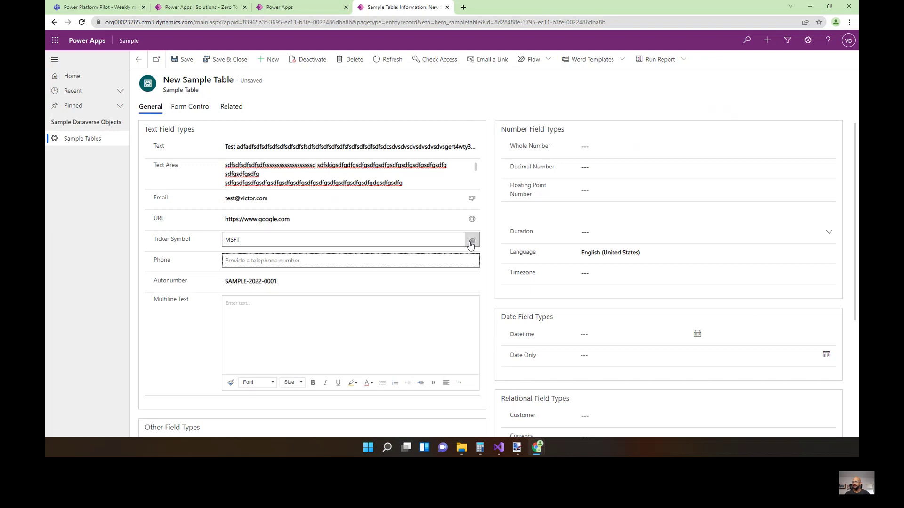
left_click(471, 243)
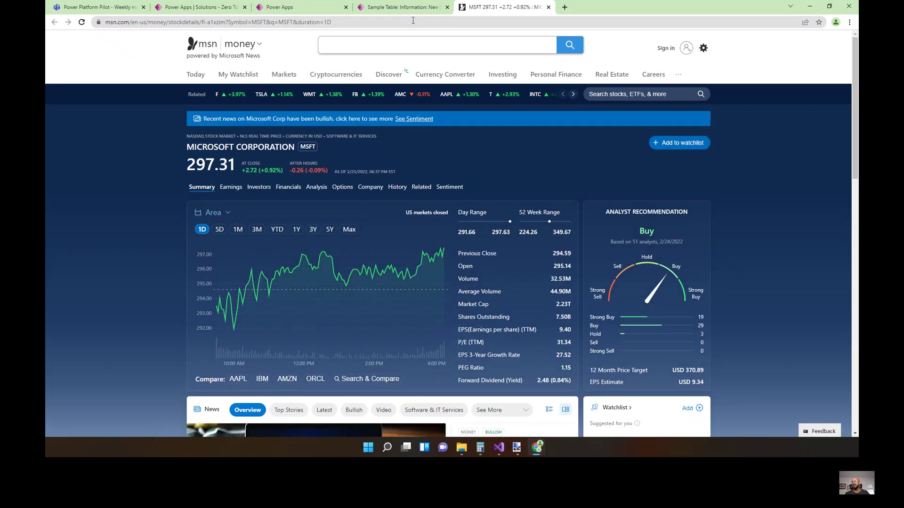
Switch Demo Field's data type to Ticker Symbol, then to Phone, and return to the form.
left_click(280, 7)
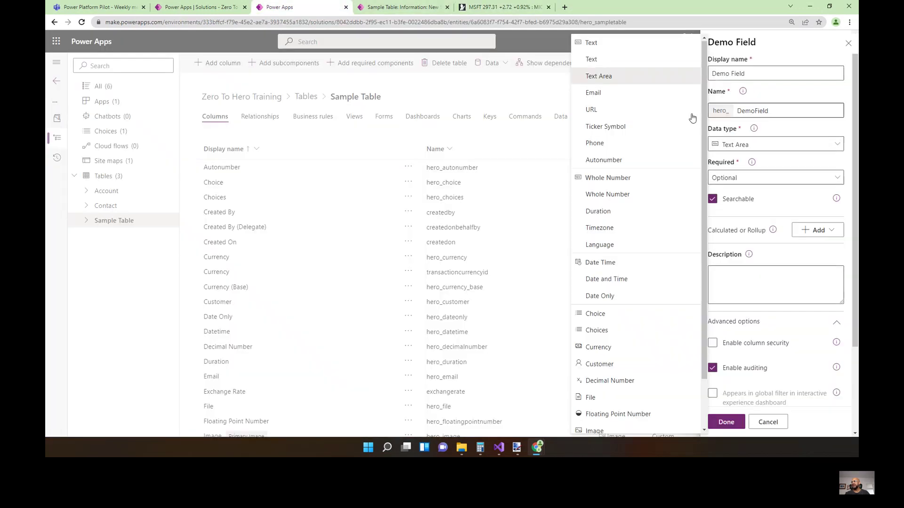
left_click(599, 130)
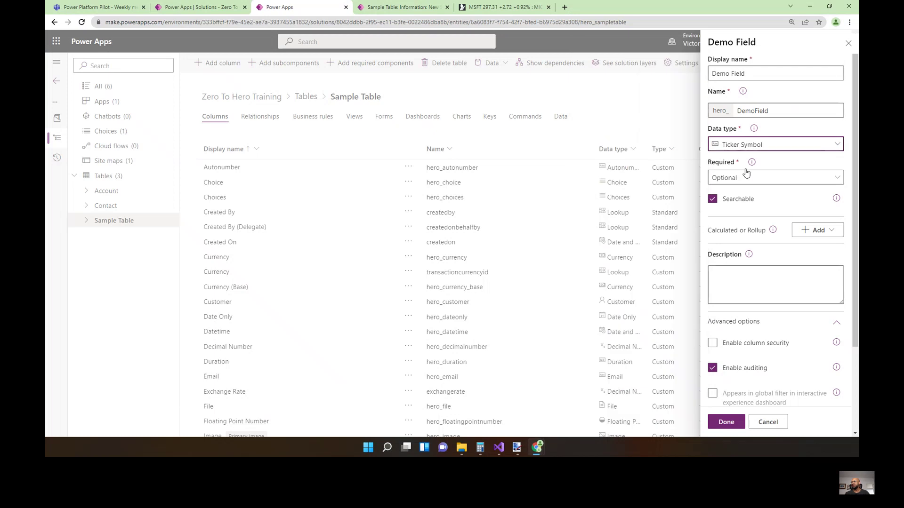
left_click(760, 146)
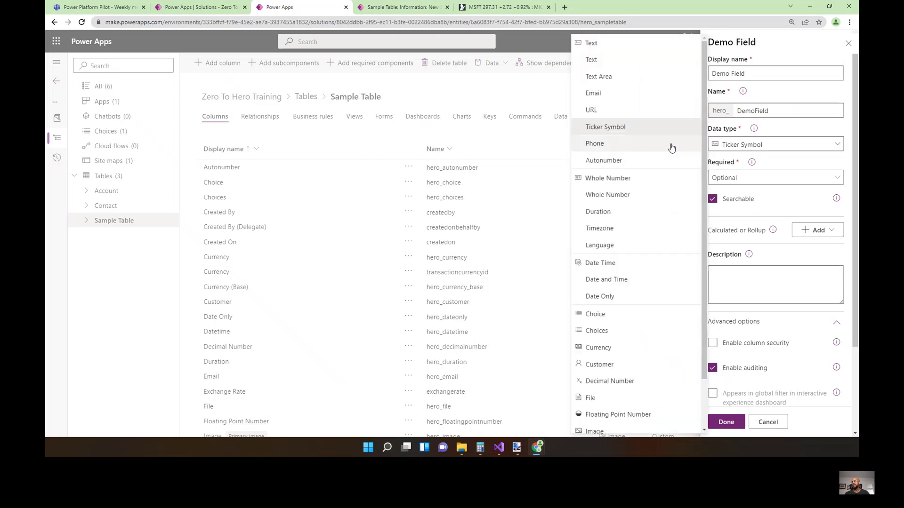
left_click(618, 147)
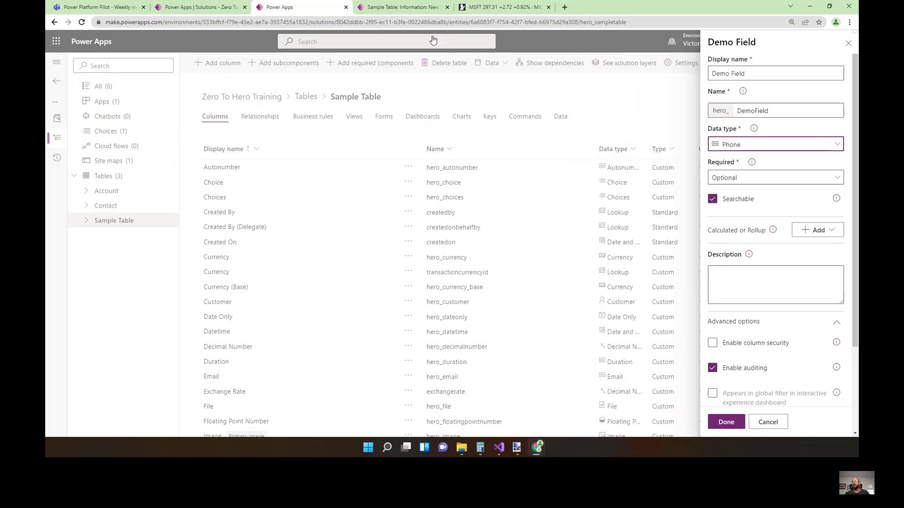
left_click(422, 11)
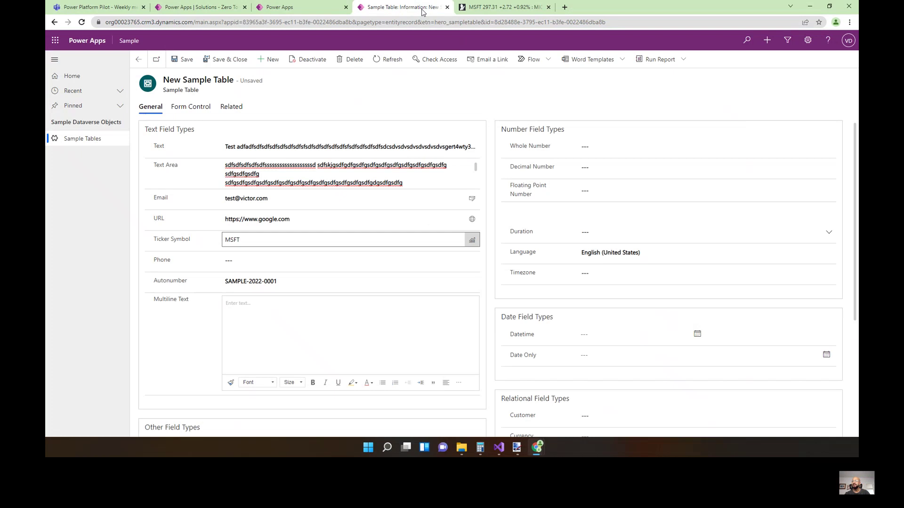
left_click(268, 256)
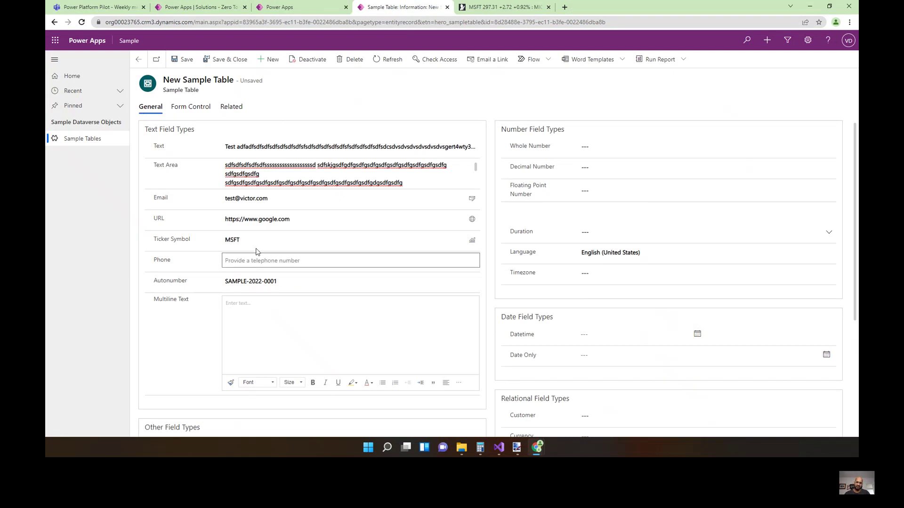
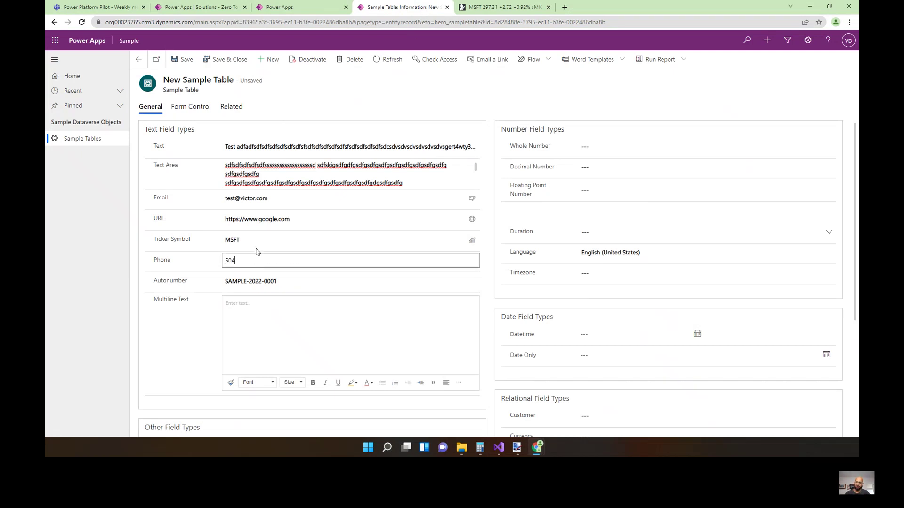
key("Tab")
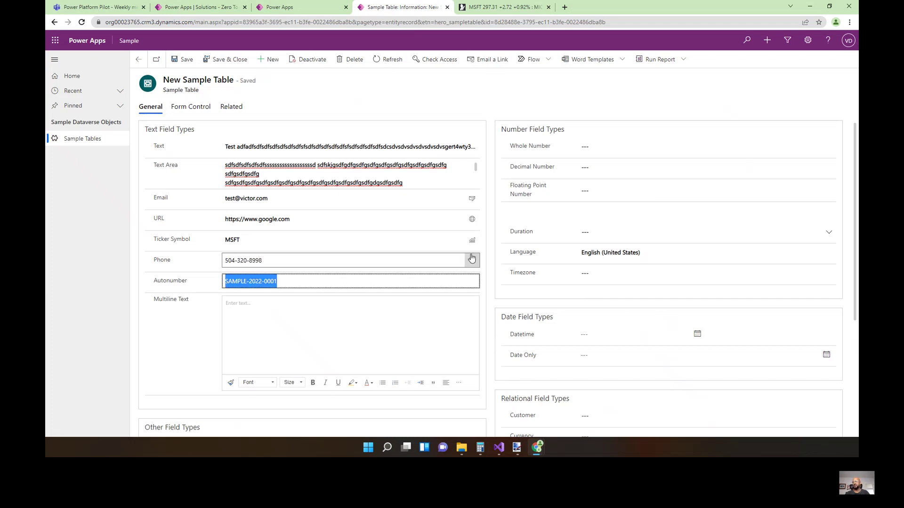
Start a phone call from the number, then go back and discard the unsaved Phone Call.
left_click(471, 259)
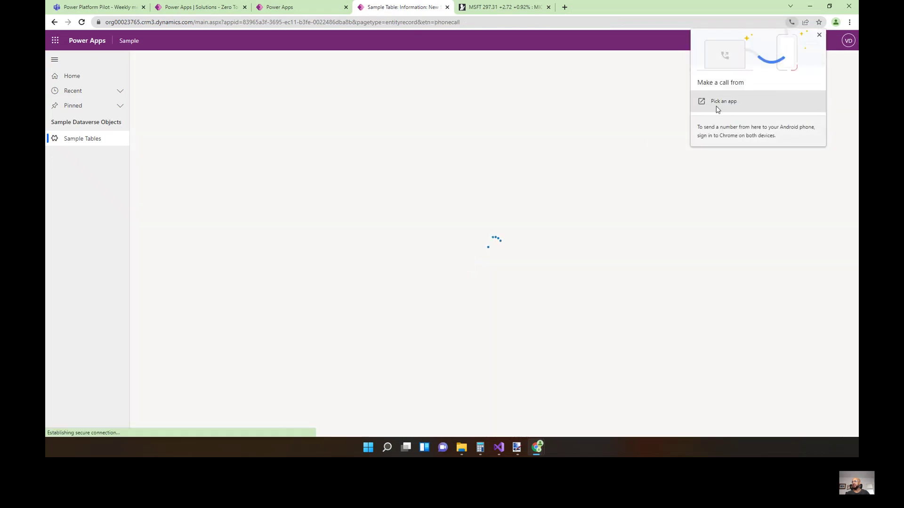
left_click(819, 35)
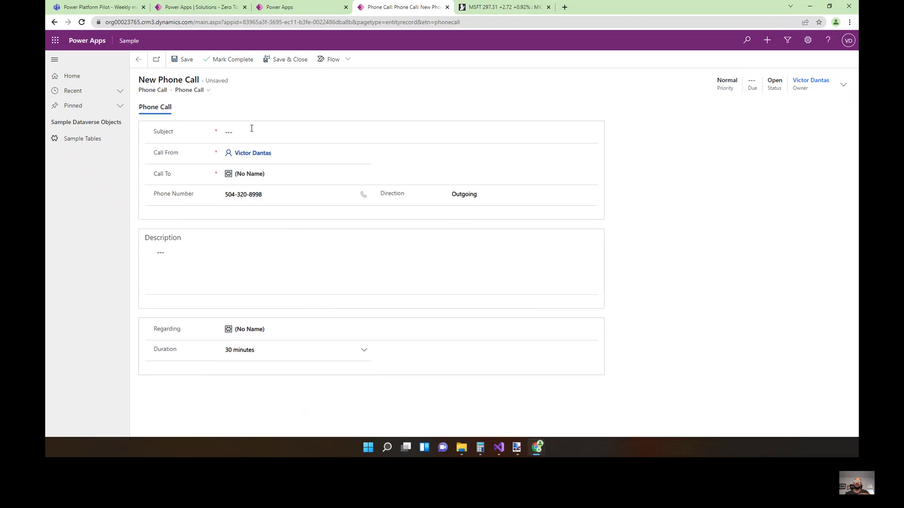
left_click(54, 22)
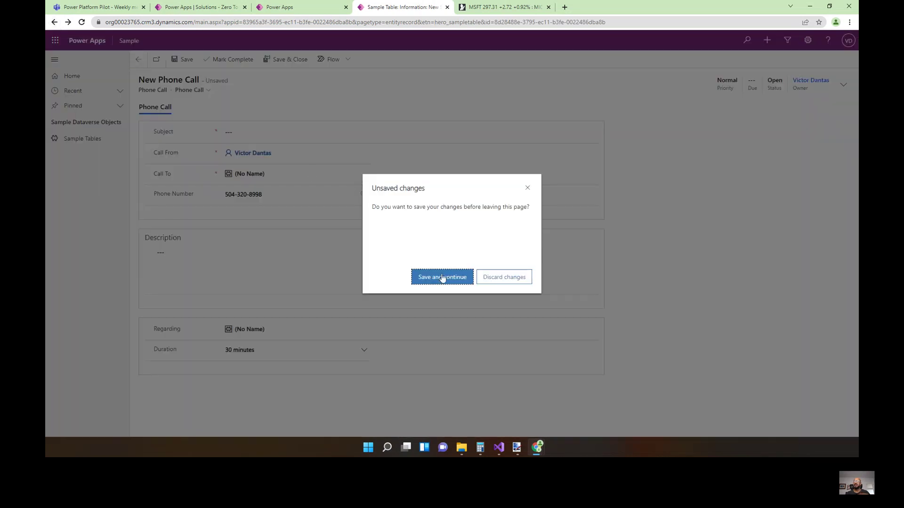
left_click(513, 281)
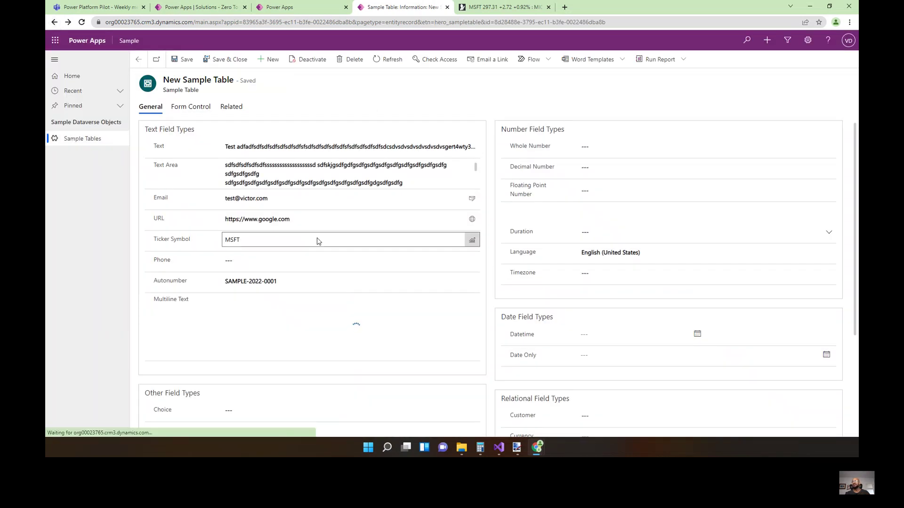
Review the Multiline Text and Autonumber fields, then return to the Zero To Hero Training solution.
scroll(316, 241, "down", 3)
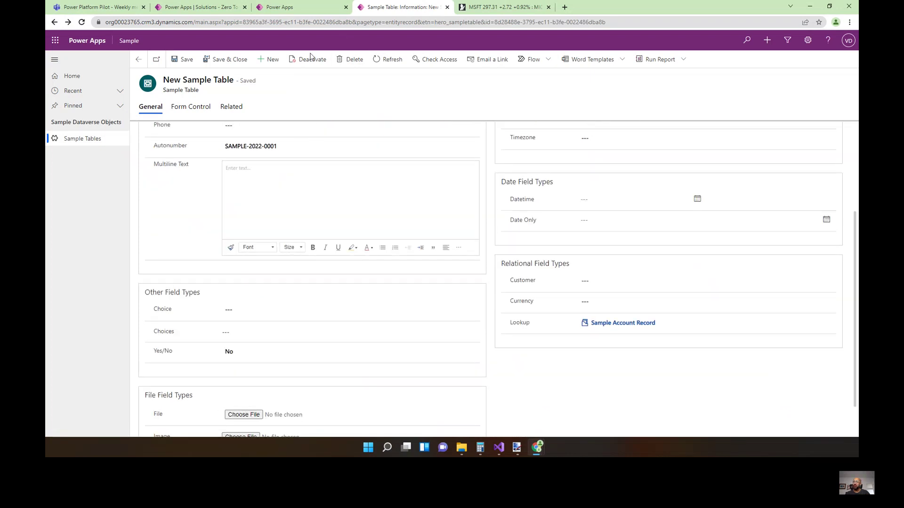
left_click(262, 186)
scroll(174, 230, "up", 1)
left_click(318, 200)
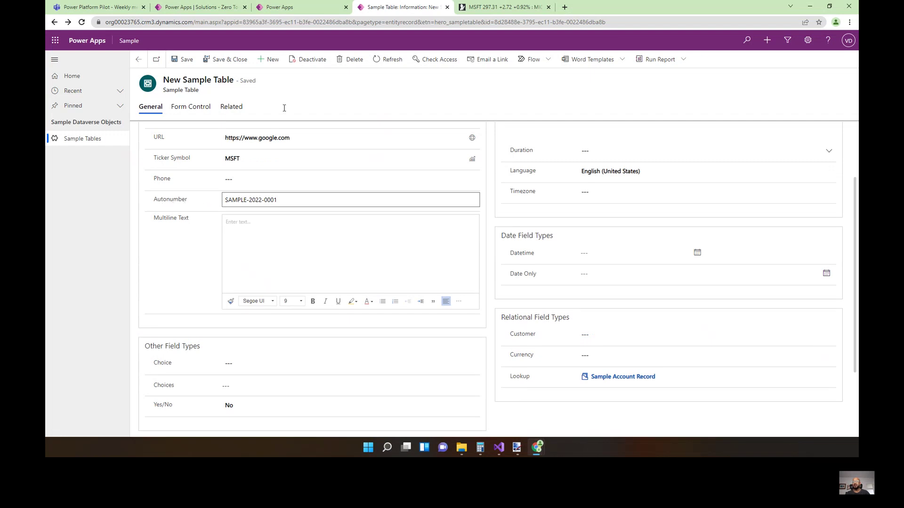
left_click(198, 7)
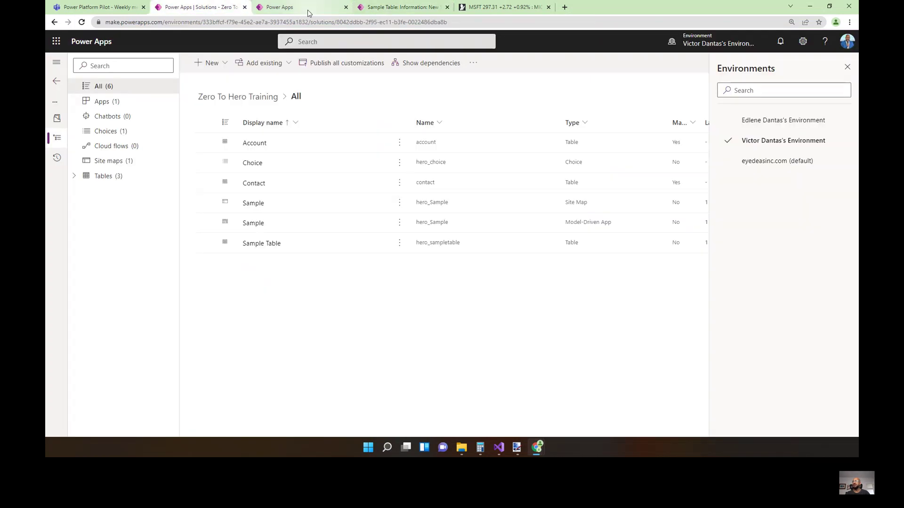
Change Demo Field's data type to Autonumber with prefix CASE.
left_click(283, 7)
left_click(789, 144)
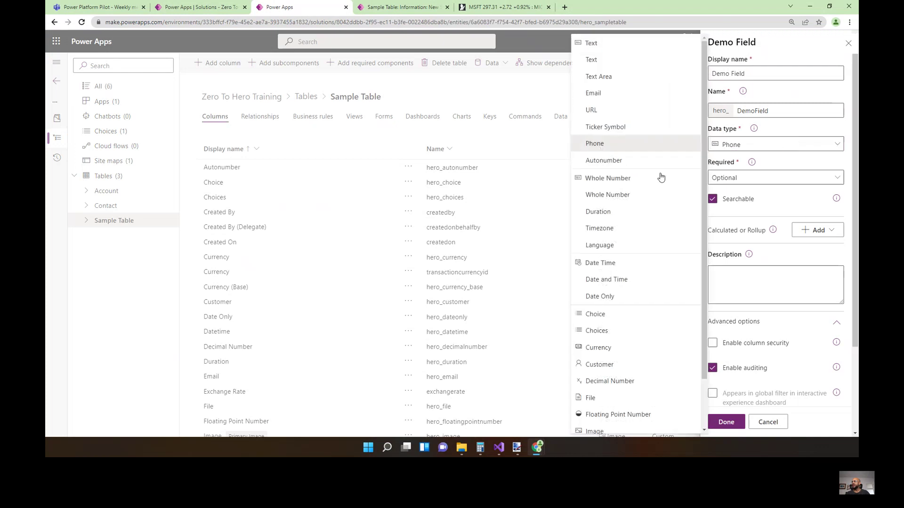
left_click(639, 163)
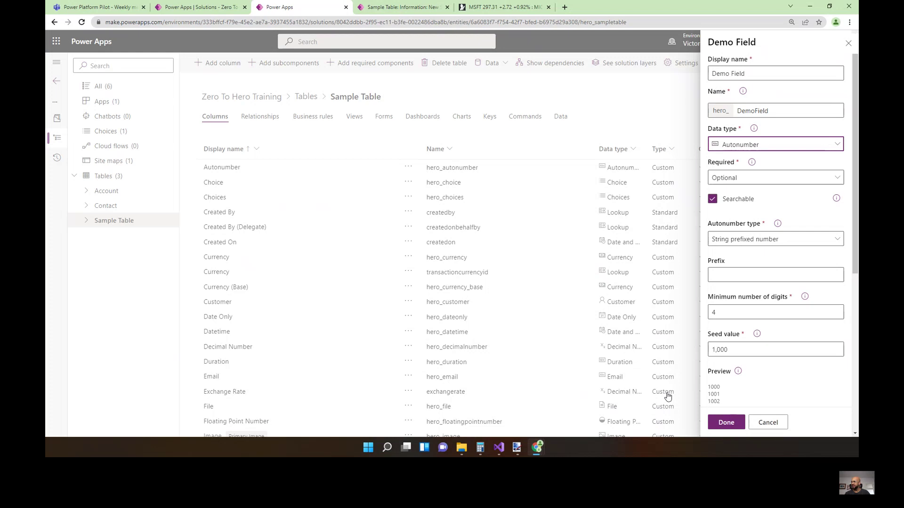
scroll(746, 264, "down", 1)
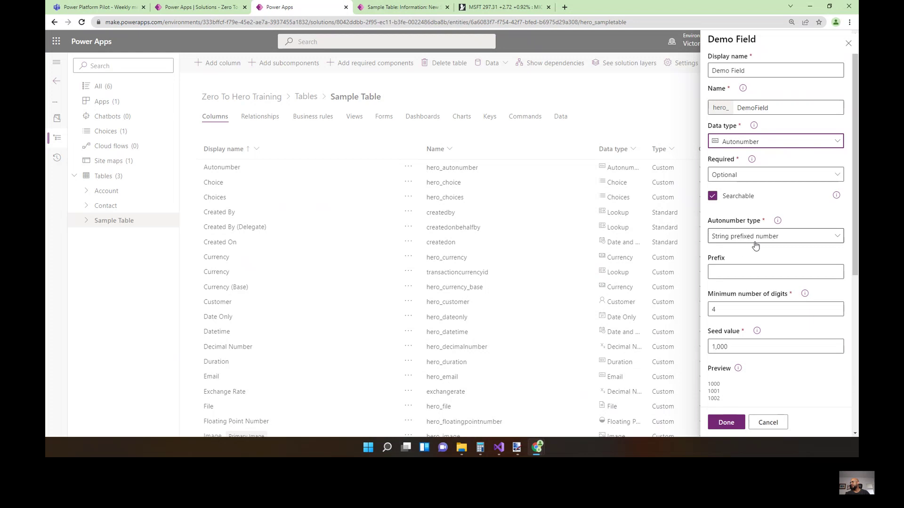
left_click(753, 271)
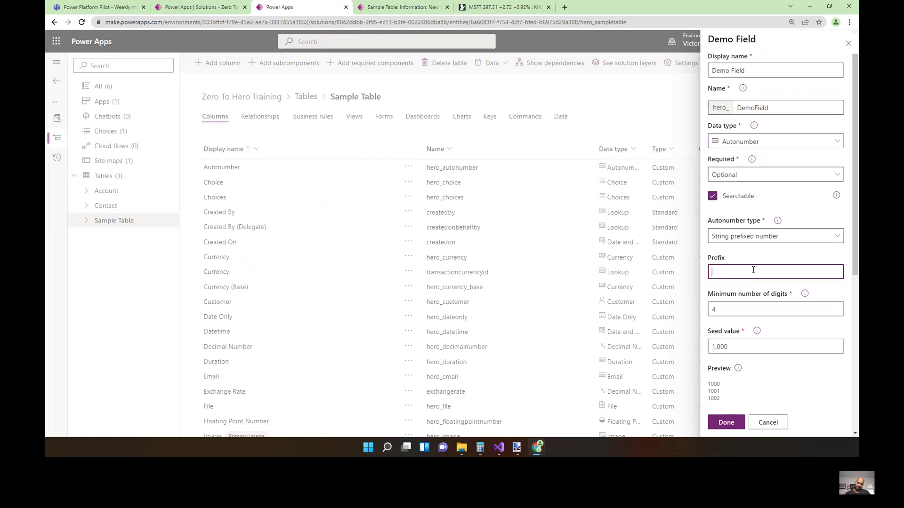
type("CASE-")
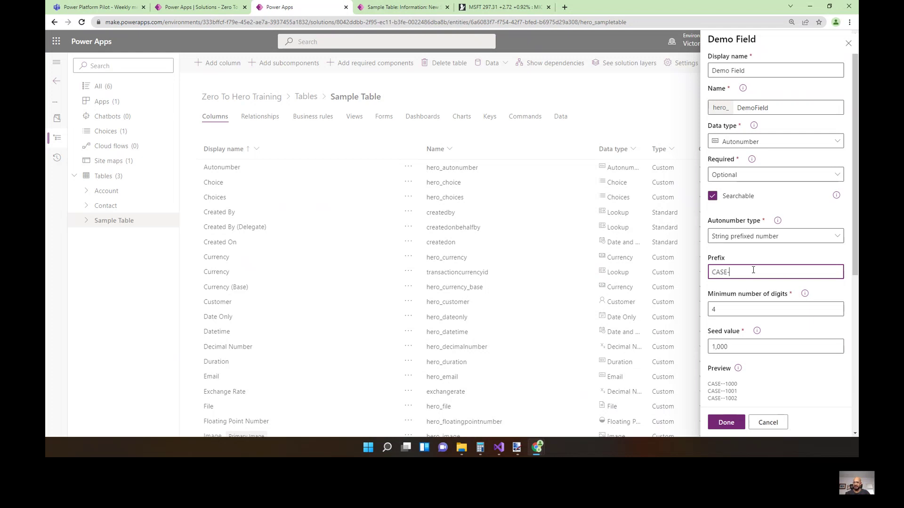
key("BackSpace")
Set the seed value to 1 and minimum digits to 6, previewing CASE-000001.
left_click_drag(723, 385, 736, 385)
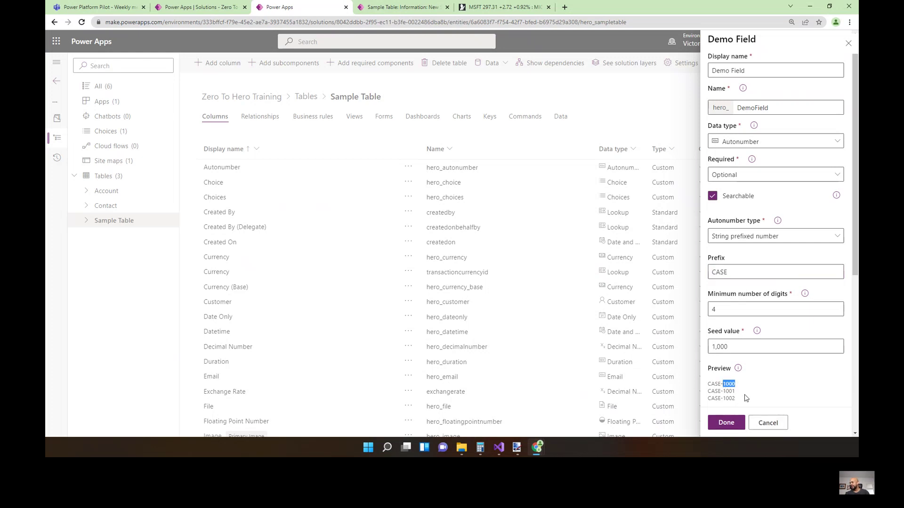
left_click(720, 348)
double_click(720, 348)
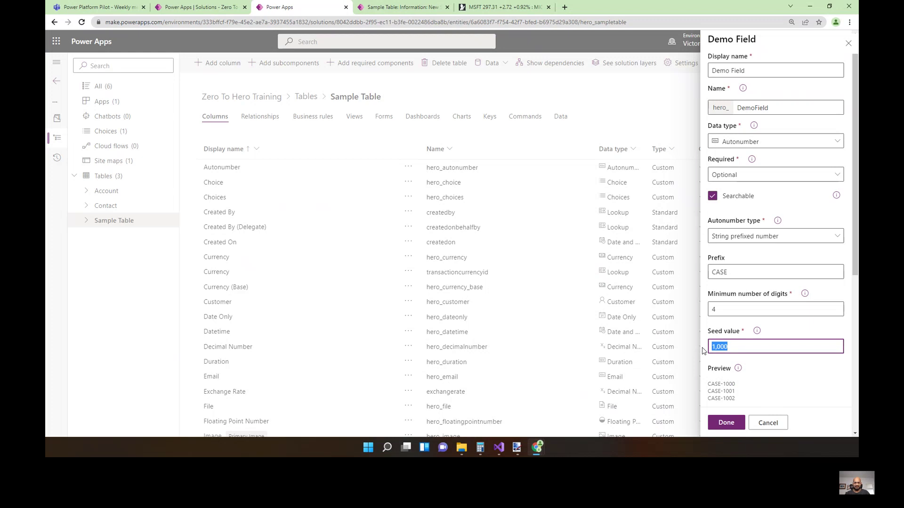
type("1")
key("Tab")
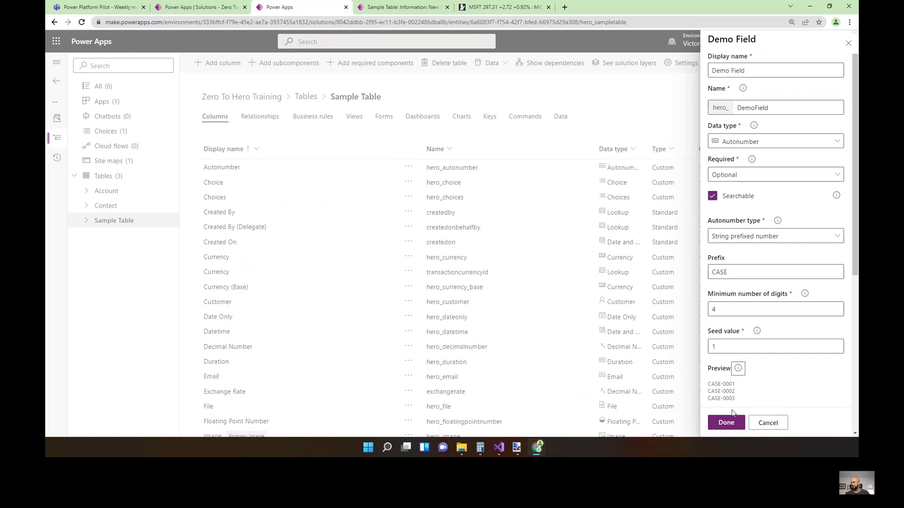
left_click(732, 309)
type("6")
key("Tab")
left_click(757, 242)
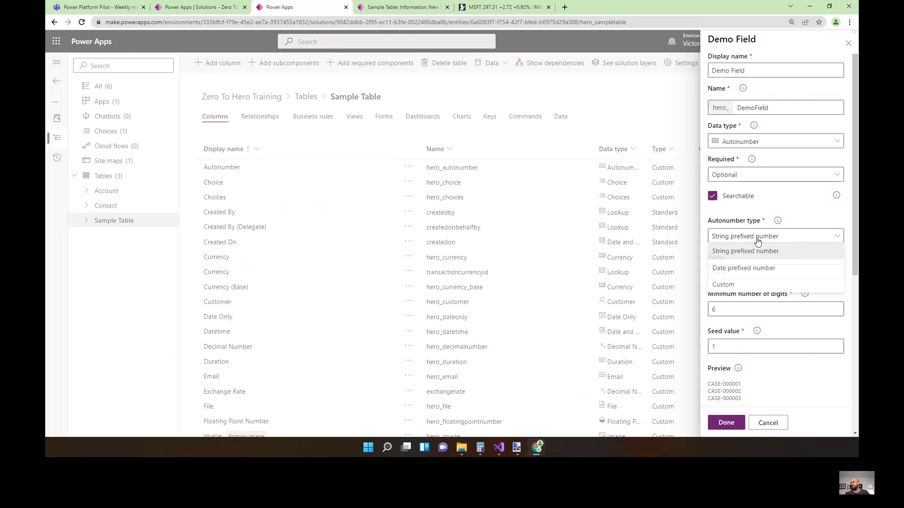
Try the Date prefixed number type with the 2022-25-02 format, then switch to Custom.
left_click(742, 266)
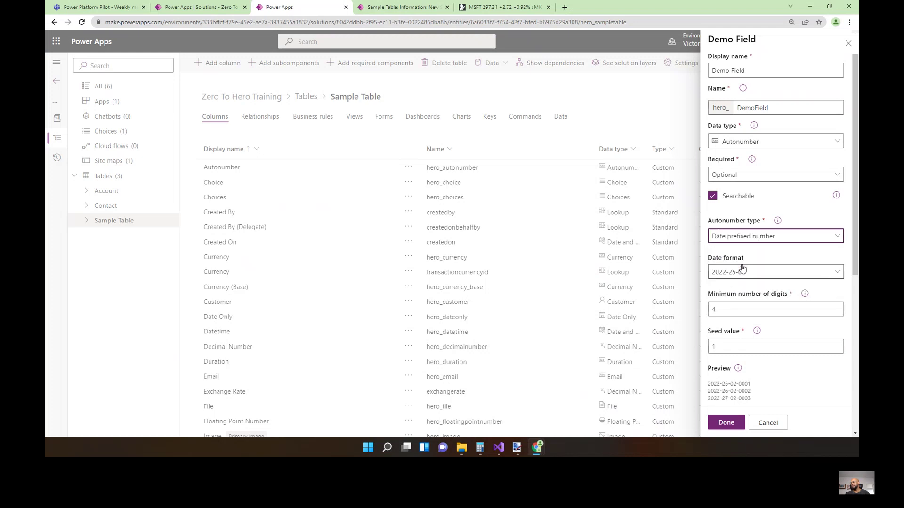
left_click(836, 275)
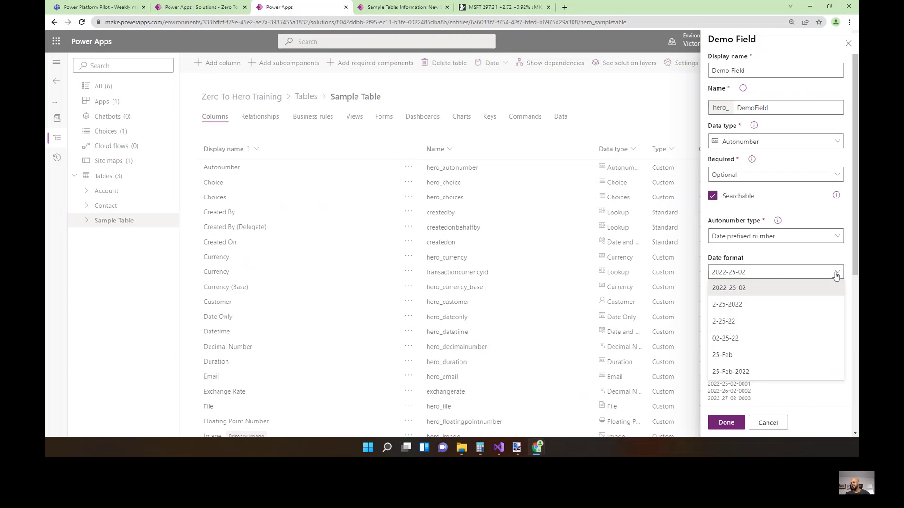
left_click(836, 275)
left_click(778, 235)
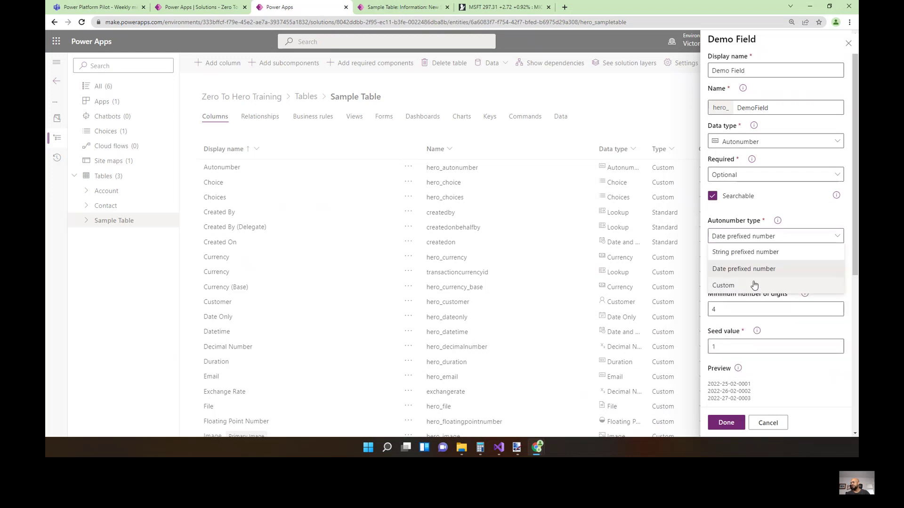
left_click(752, 285)
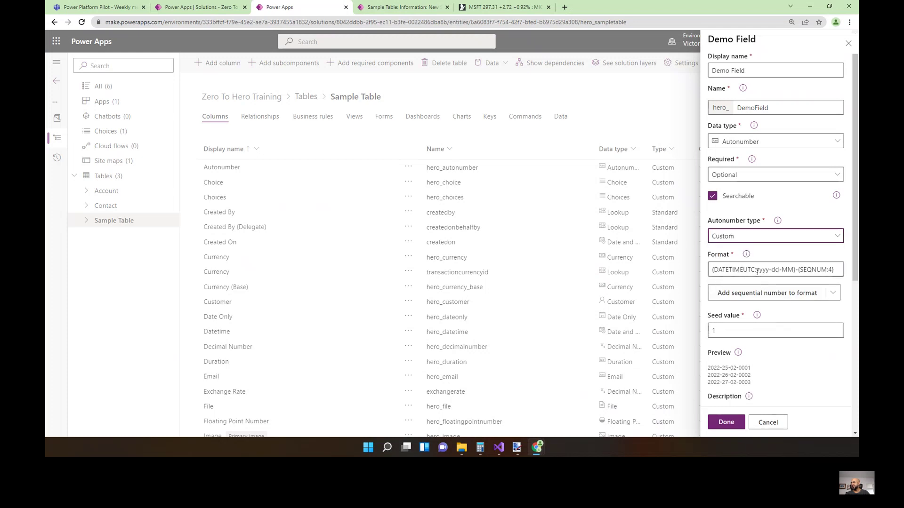
Edit the custom format to CASE-{DATETIMEUTC:yyyy}-{SEQNUM:4} by removing -dd-MM and prefixing CASE-.
left_click(794, 269)
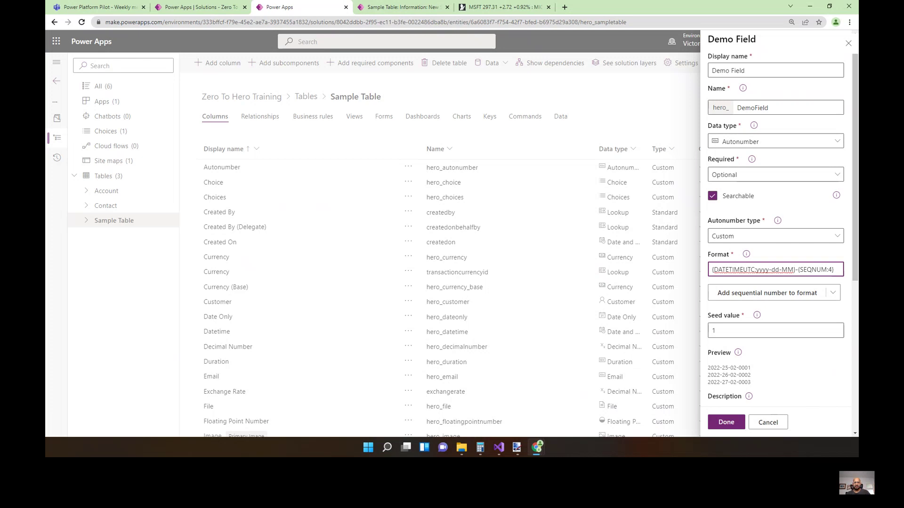
left_click_drag(794, 269, 769, 269)
key("BackSpace")
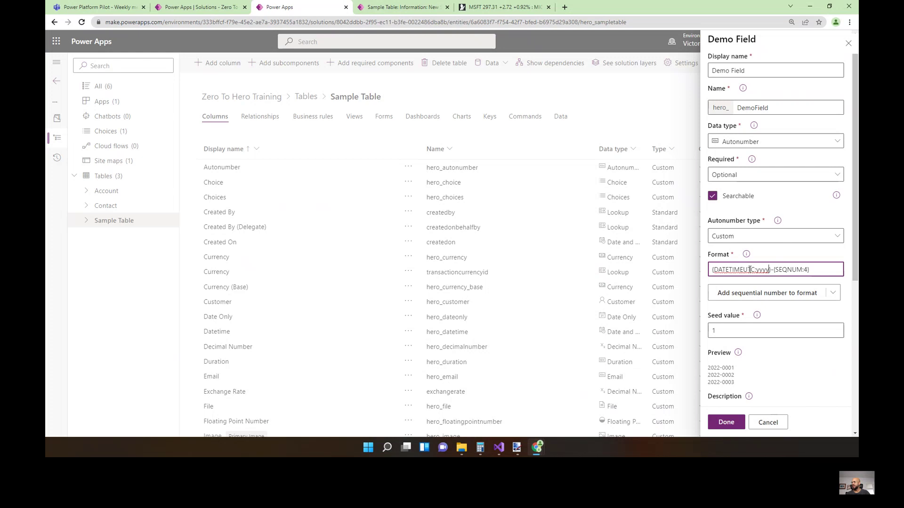
left_click(717, 270)
type("CASE-")
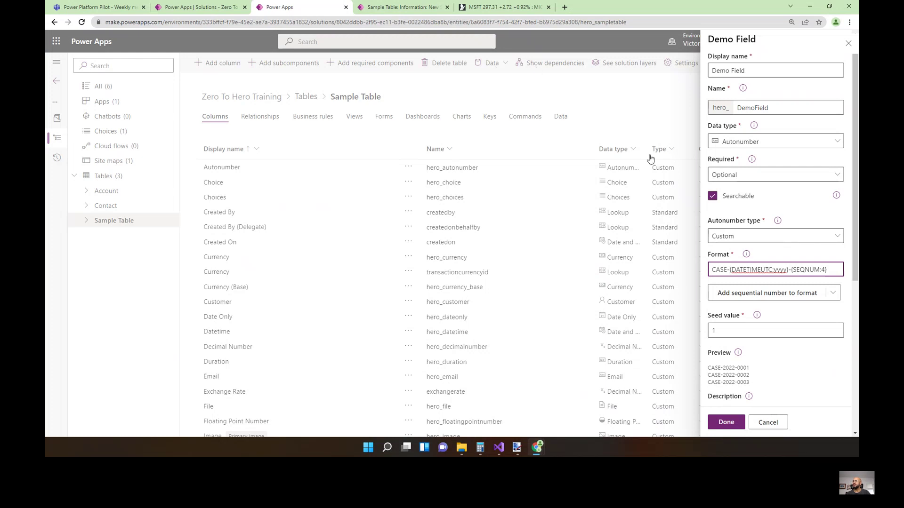
left_click(564, 7)
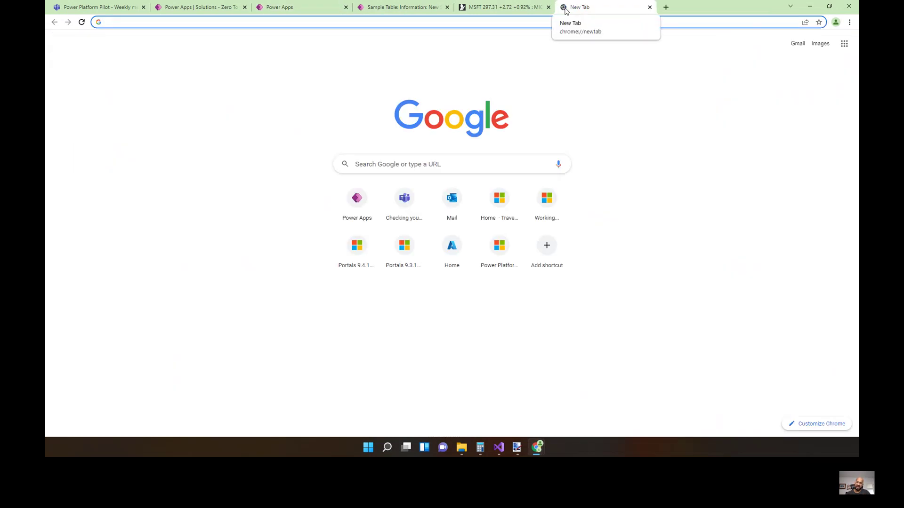
Search Google for 'dataverse autonumber' from the address bar.
type("sd")
key("BackSpace")
key("BackSpace")
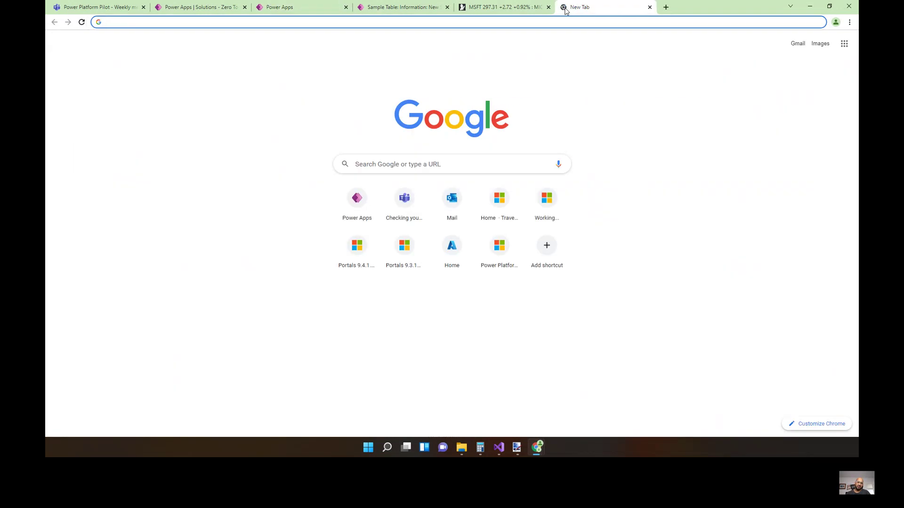
type("data")
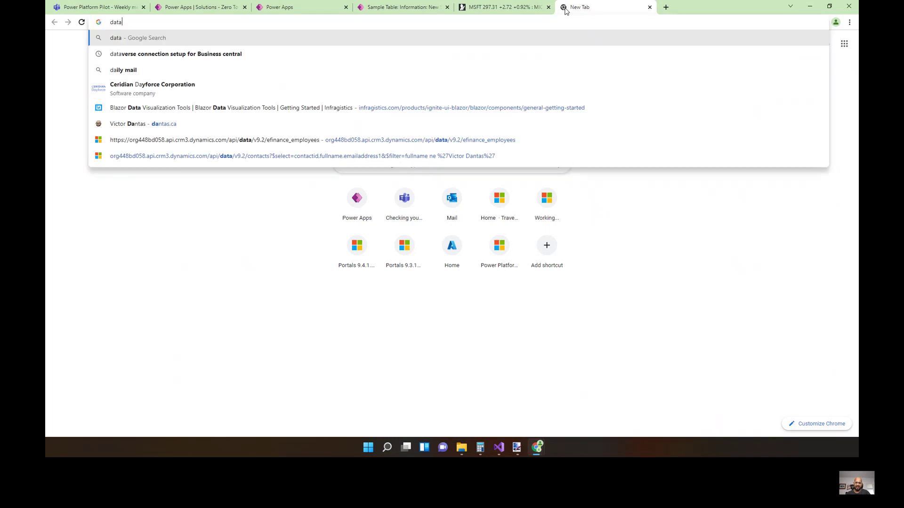
type("verse auto")
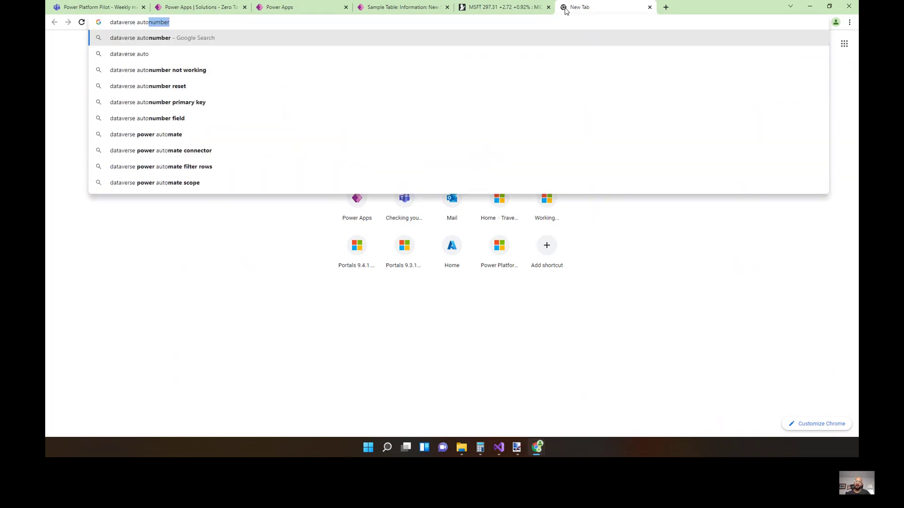
key("Return")
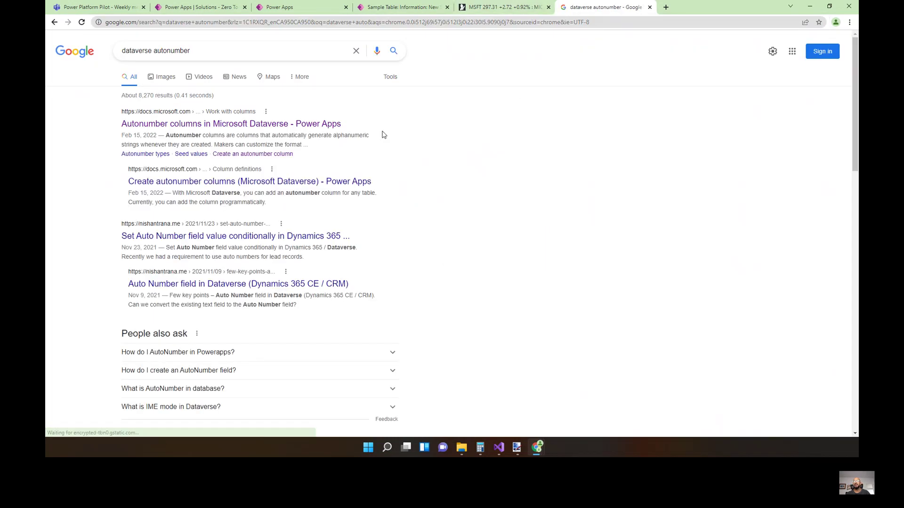
Open the Create autonumber columns Docs article and review its C# code sample, then return to the record.
left_click(275, 184)
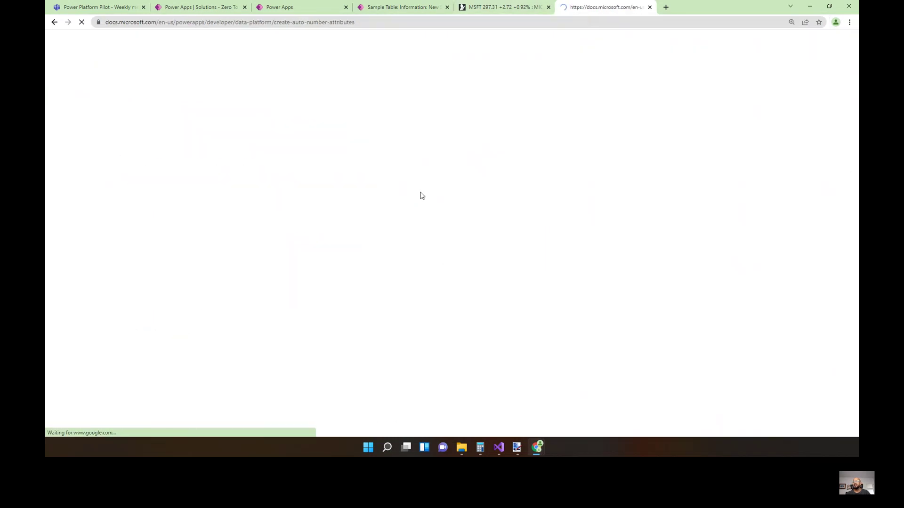
scroll(420, 196, "down", 10)
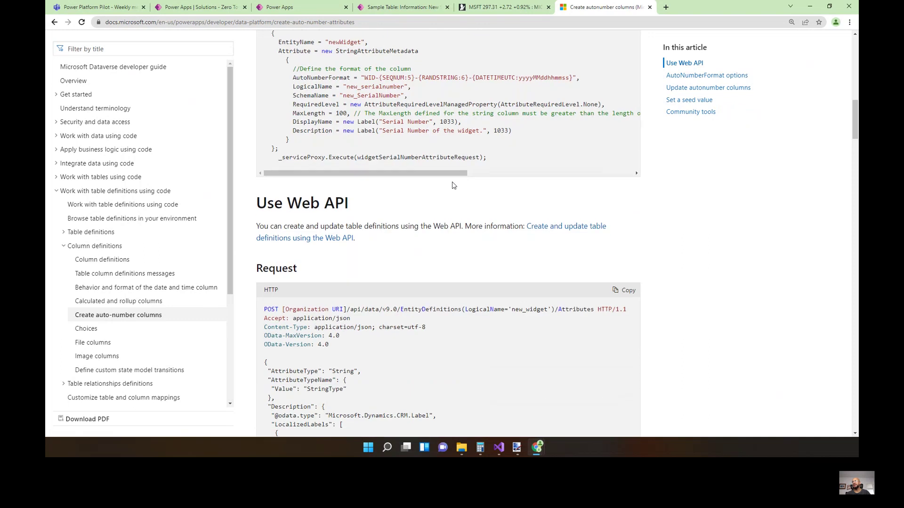
mouse_move(267, 86)
left_mouse_down()
mouse_move(450, 181)
mouse_move(490, 207)
mouse_move(457, 215)
mouse_move(484, 218)
mouse_move(243, 115)
mouse_move(253, 87)
left_mouse_up()
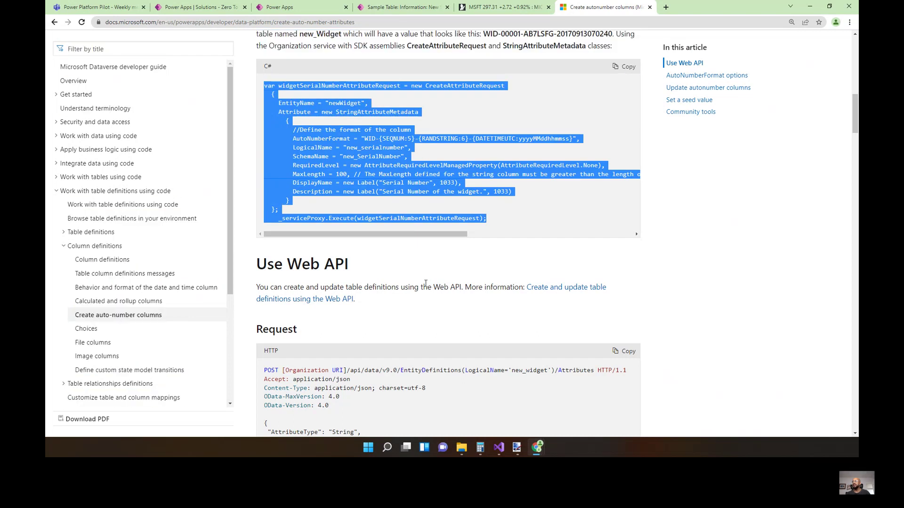
scroll(420, 279, "down", 3)
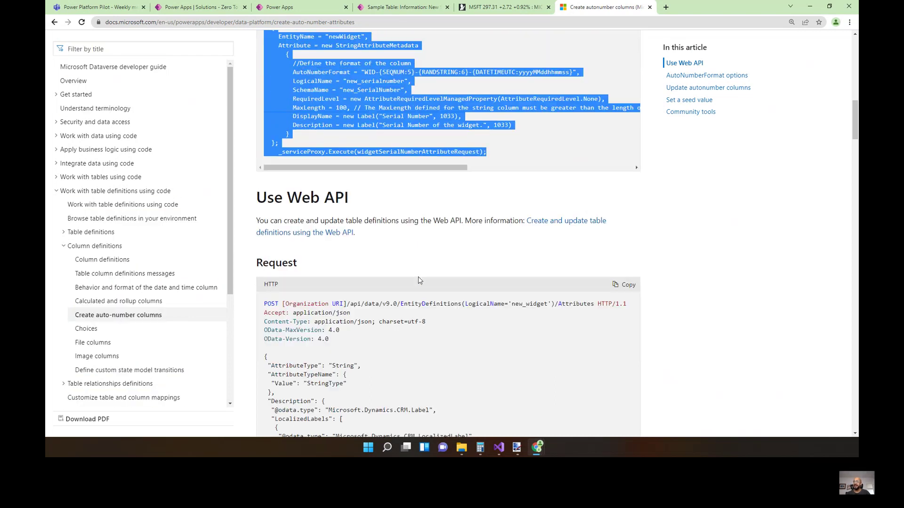
scroll(417, 274, "up", 2)
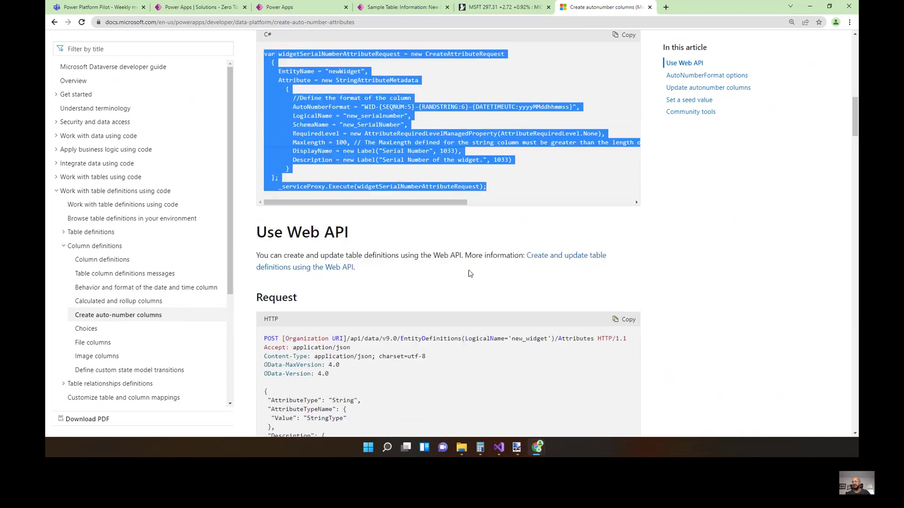
left_click(288, 23)
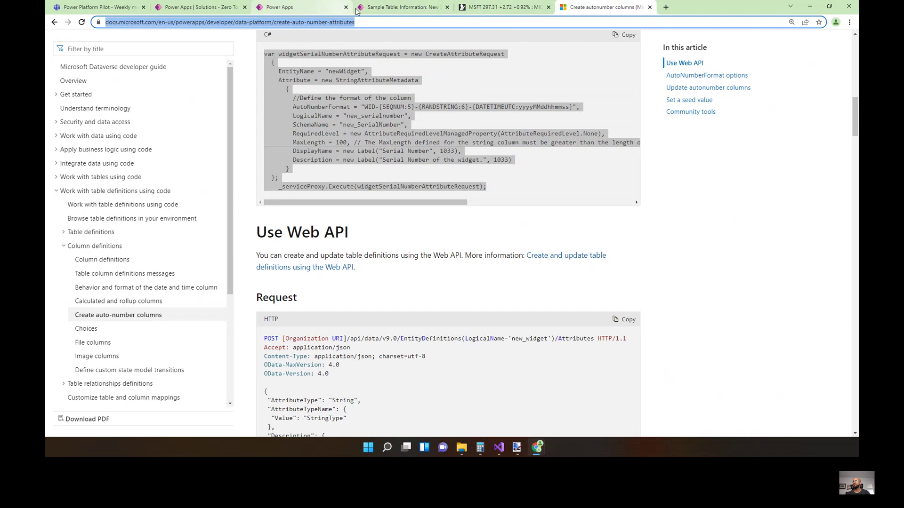
left_click(377, 9)
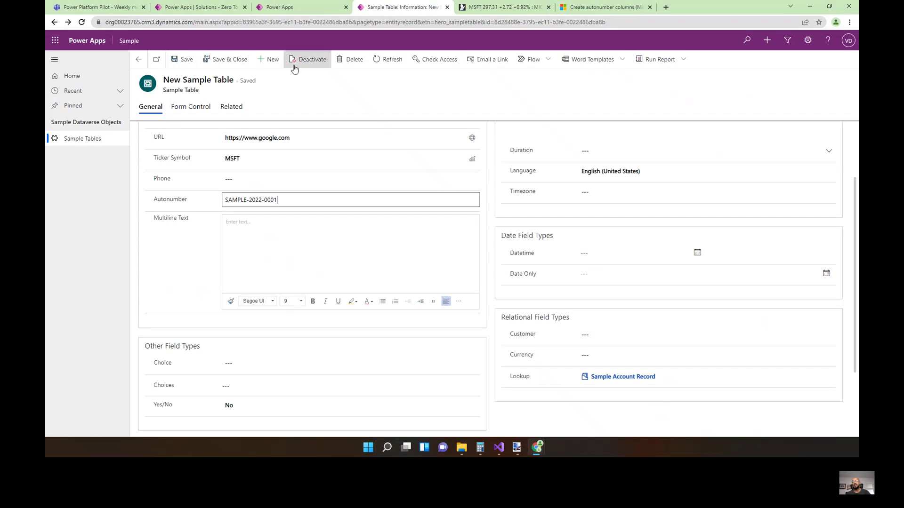
Create and save a new Sample Table record with Text 'aefadgfsadf' and Text Area 'asdfasdfasdf'.
left_click(269, 59)
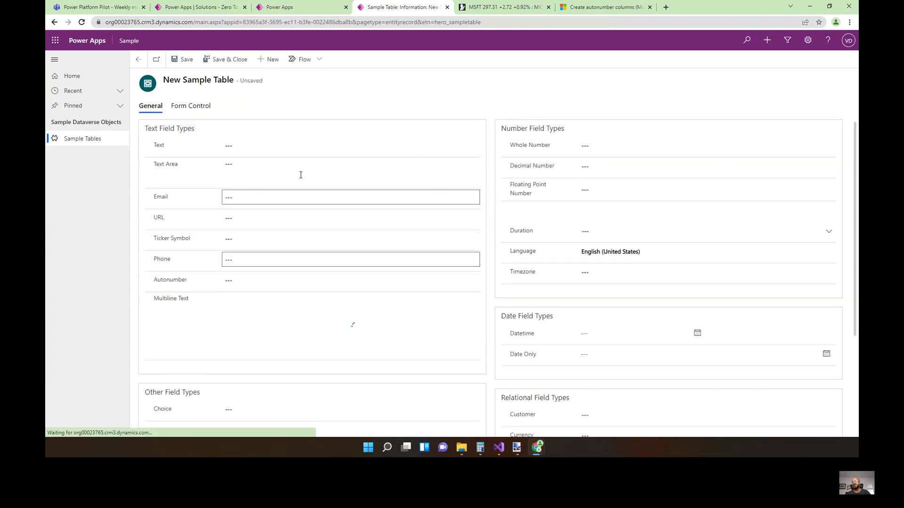
left_click(268, 147)
type("dfgsdfg")
left_click_drag(276, 150, 199, 153)
type("aefadgfsadf")
left_click(301, 182)
type("asdfasdfasdf")
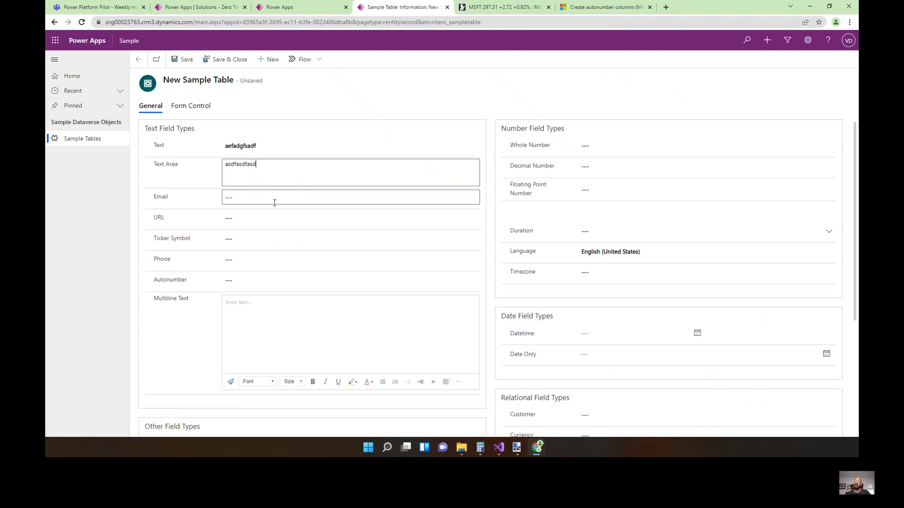
left_click(183, 183)
left_click(181, 59)
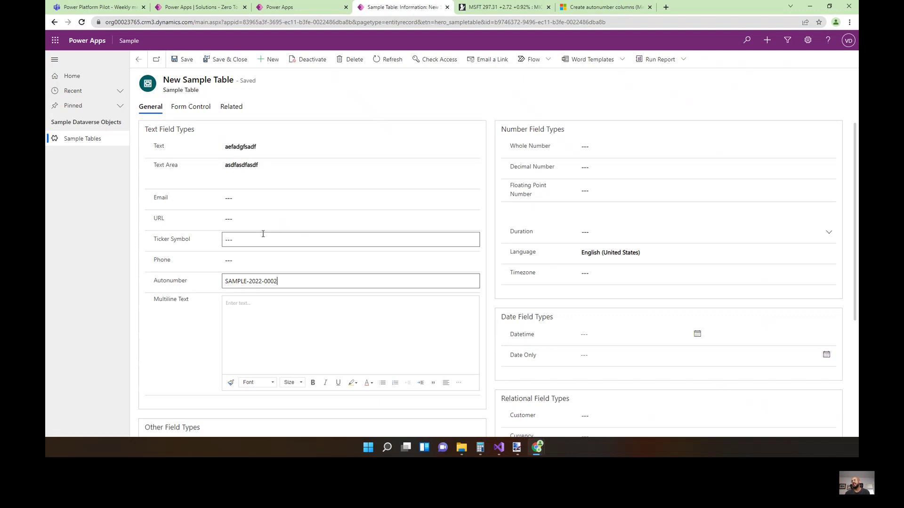
Inspect the generated Autonumber value SAMPLE-2022-0002, then return to Demo Field's settings.
left_click_drag(281, 281, 199, 284)
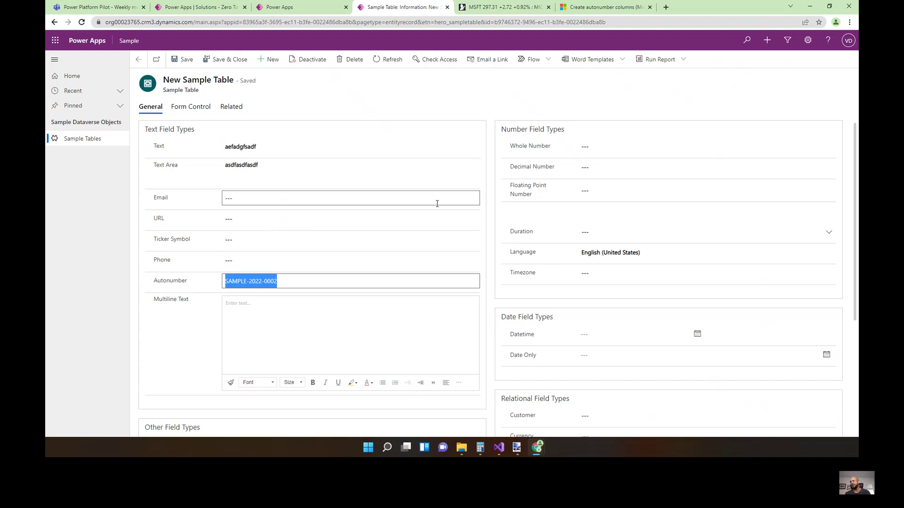
left_click(165, 292)
left_click(292, 286)
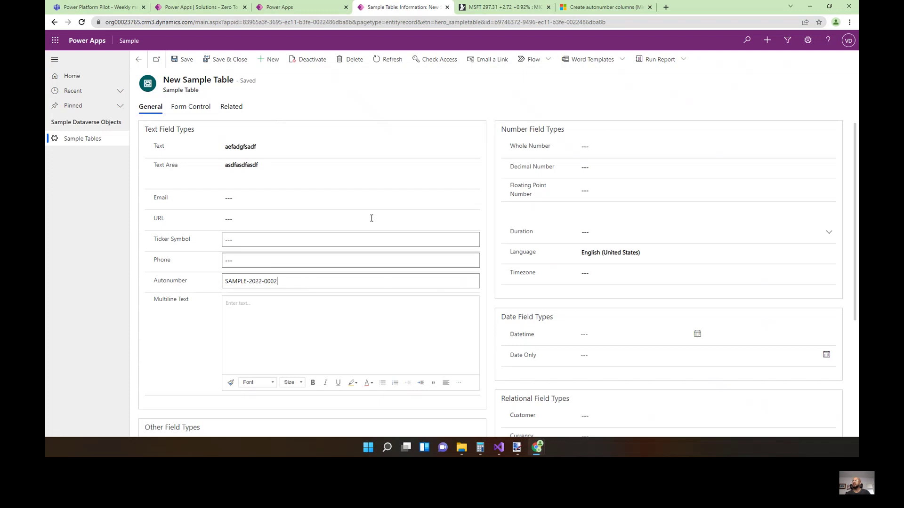
left_click(301, 11)
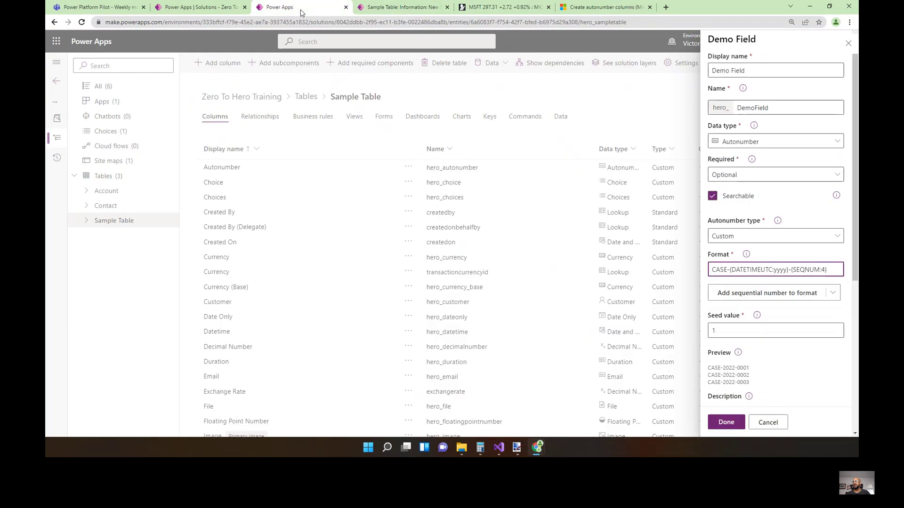
Open Demo Field's data type list and browse the available types.
left_click(420, 10)
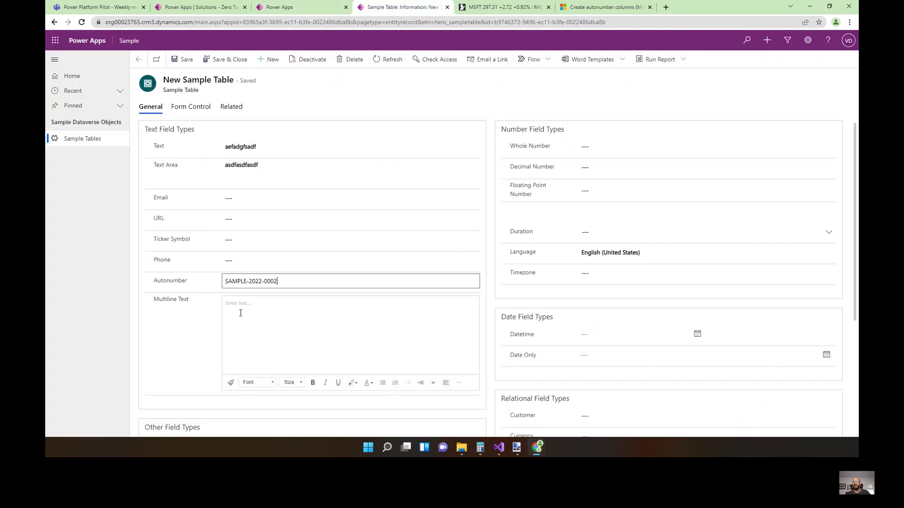
left_click(283, 9)
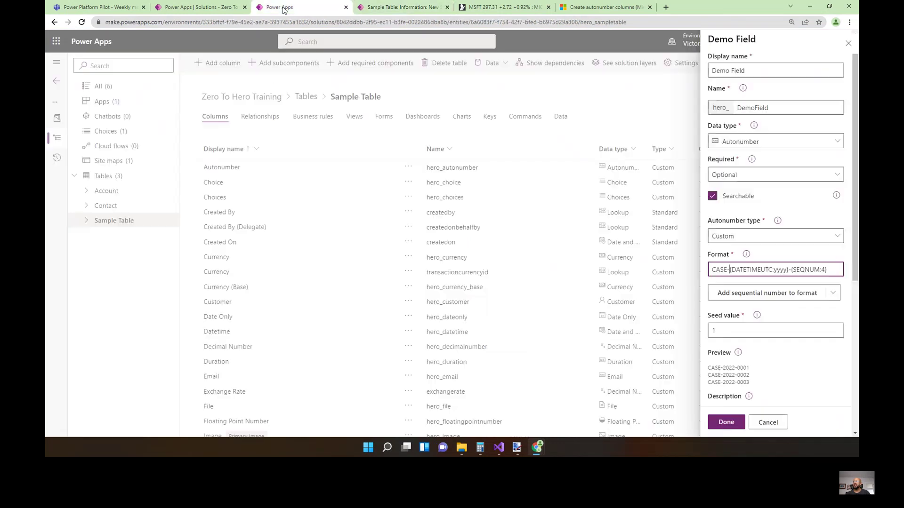
left_click(819, 146)
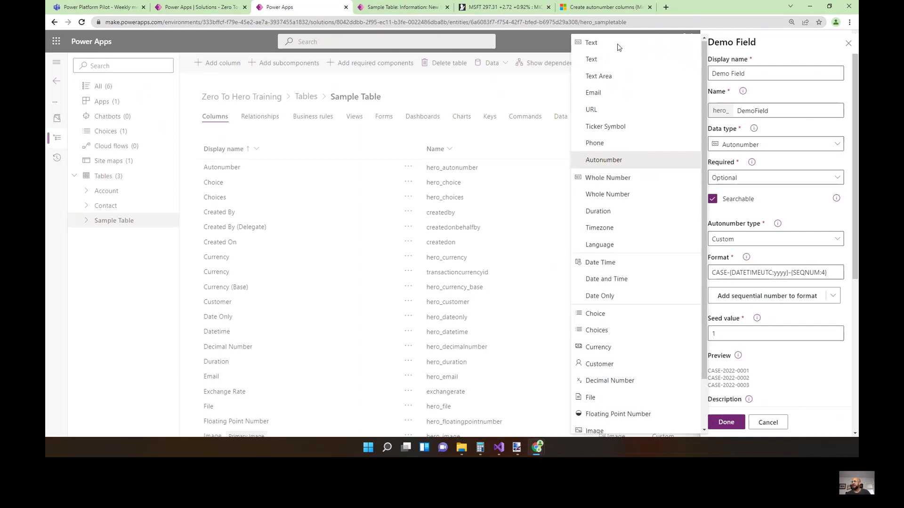
scroll(631, 195, "down", 1)
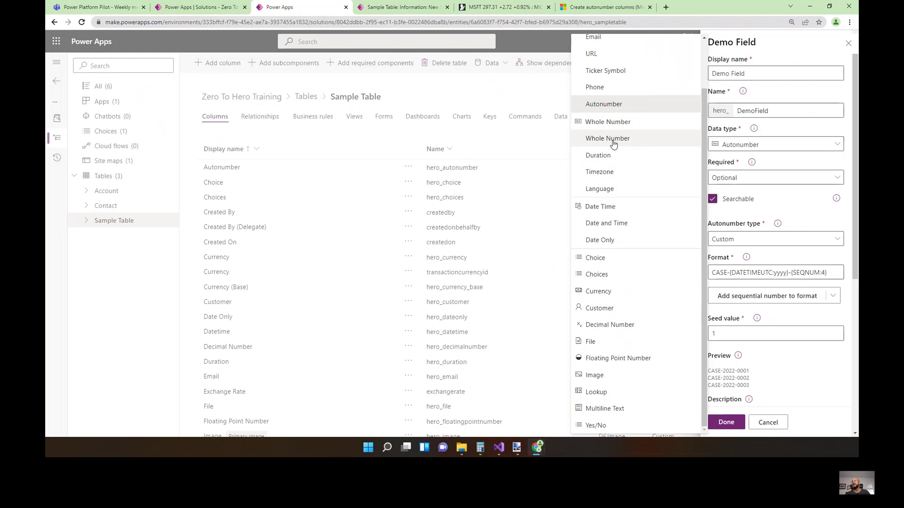
Review the Text Area field on the Sample Table record, then return to Demo Field settings.
left_click(398, 9)
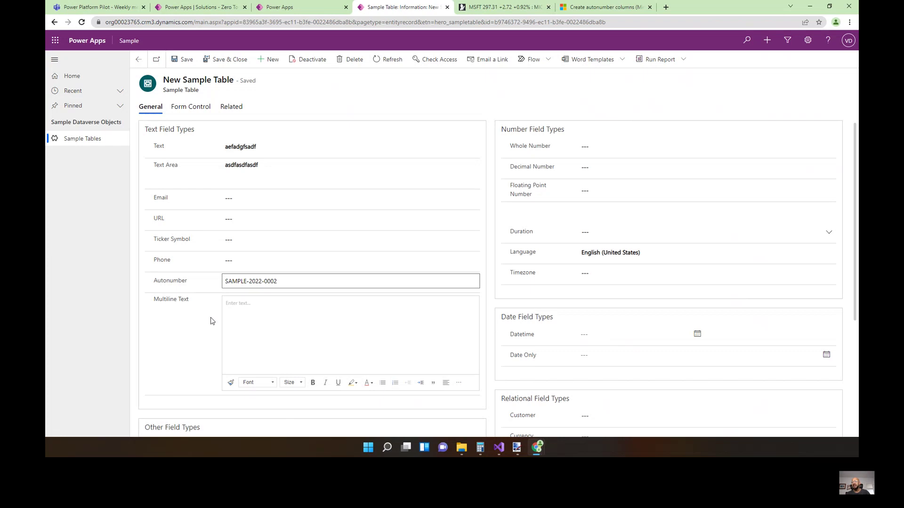
scroll(196, 320, "down", 1)
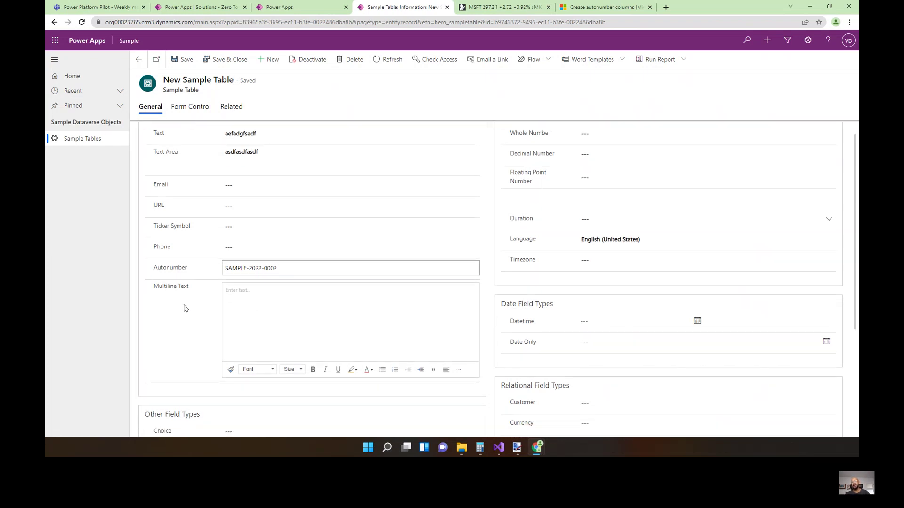
scroll(173, 295, "up", 1)
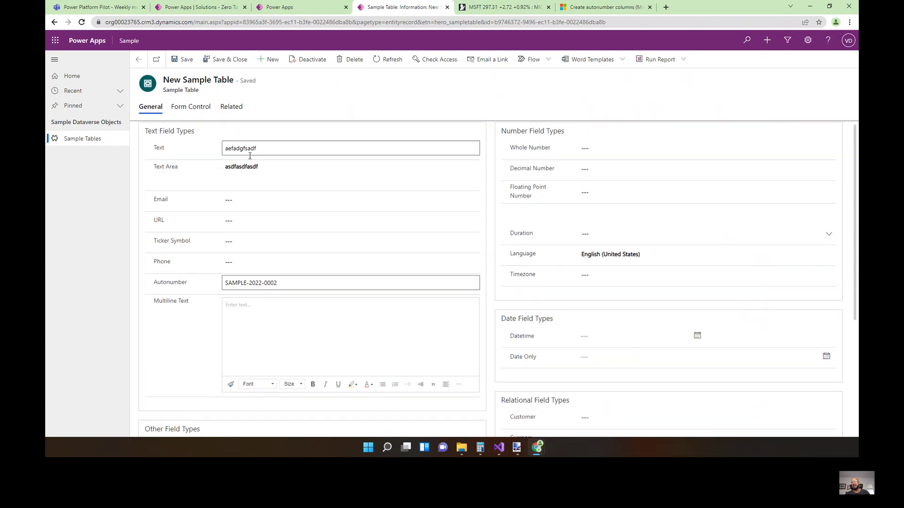
left_click(255, 173)
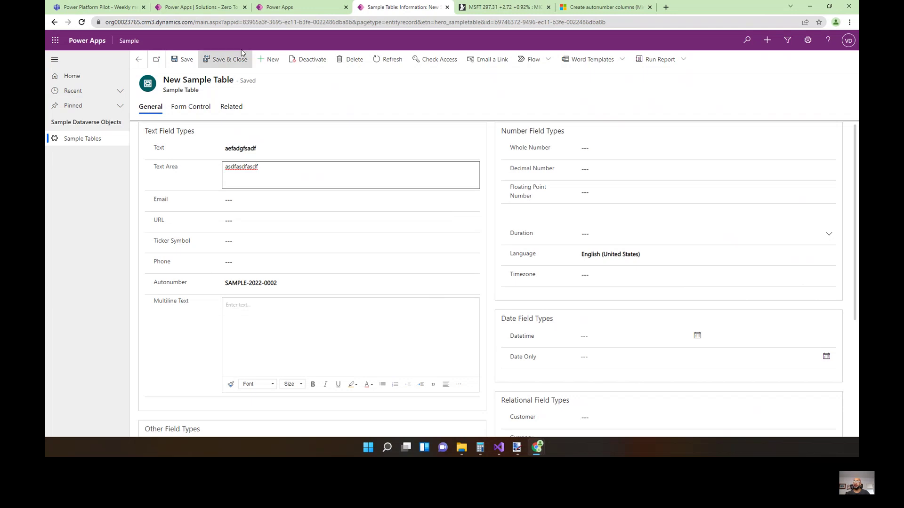
left_click(288, 9)
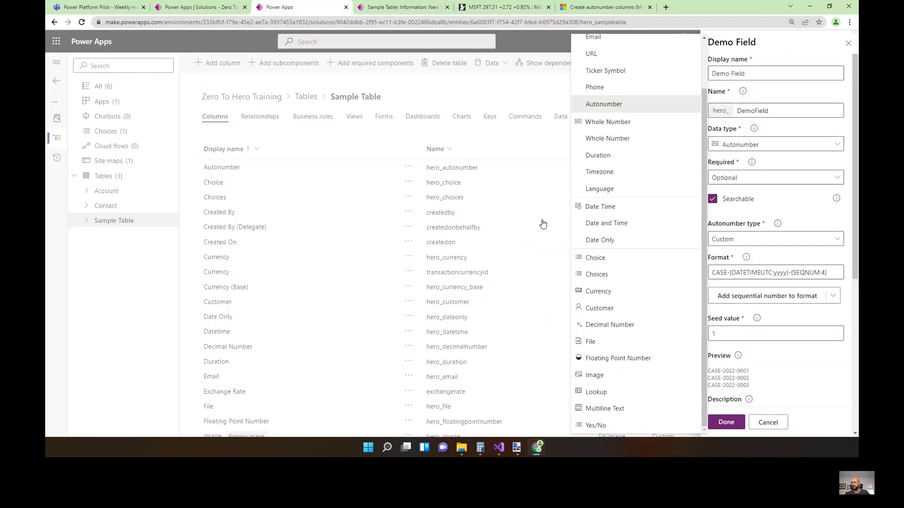
Make Demo Field Multiline Text and try a 2,000,000 max length, rejected above 1,048,576.
left_click(614, 409)
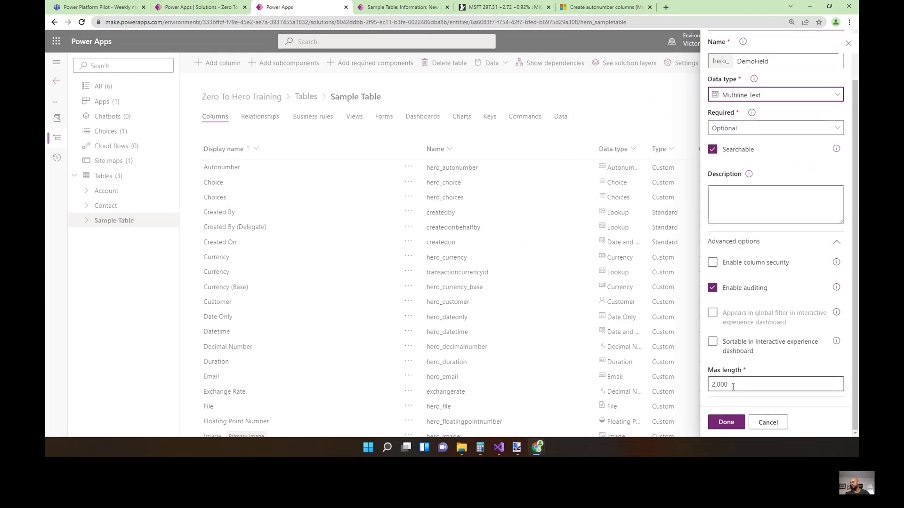
type("1")
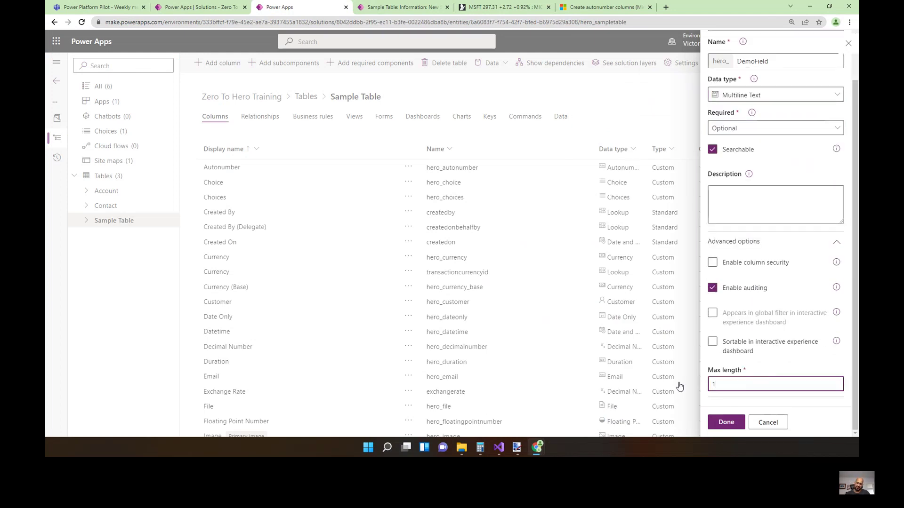
type("2000000")
left_click(679, 386)
scroll(729, 396, "down", 1)
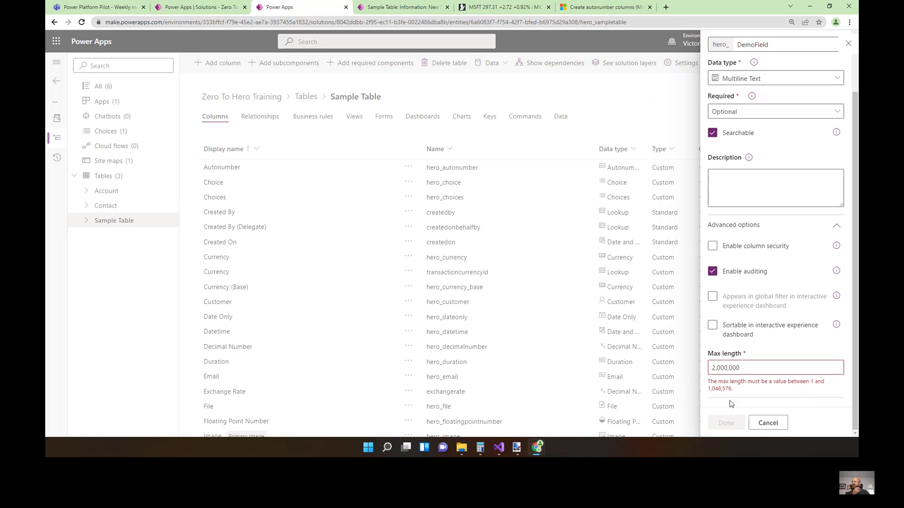
left_click(765, 369)
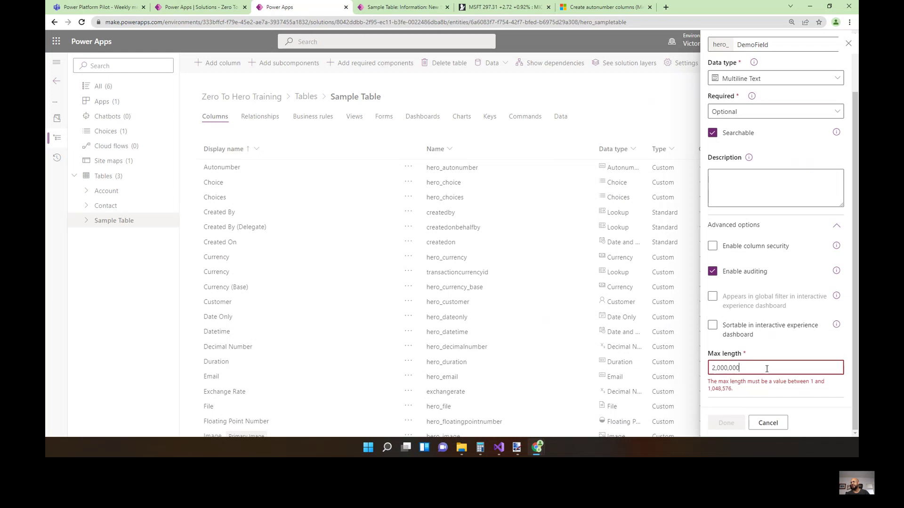
left_click(412, 11)
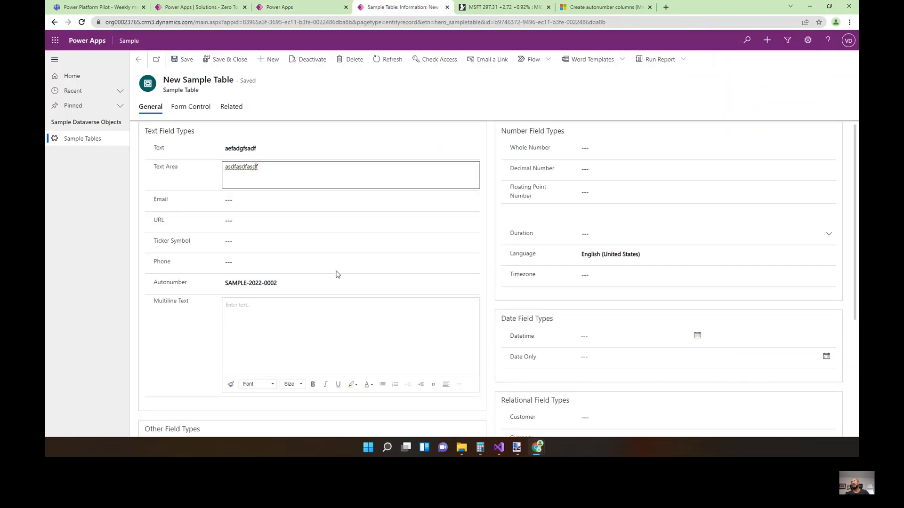
left_click(325, 312)
scroll(326, 385, "down", 1)
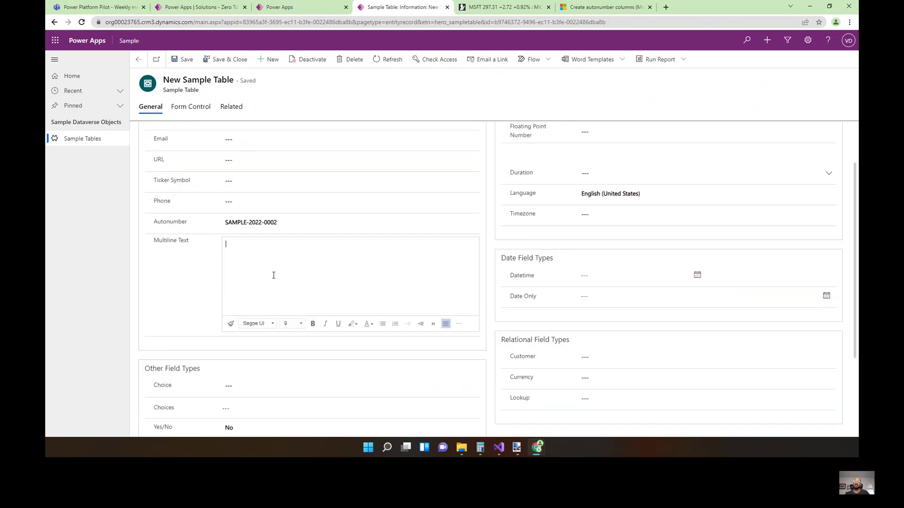
left_click(459, 324)
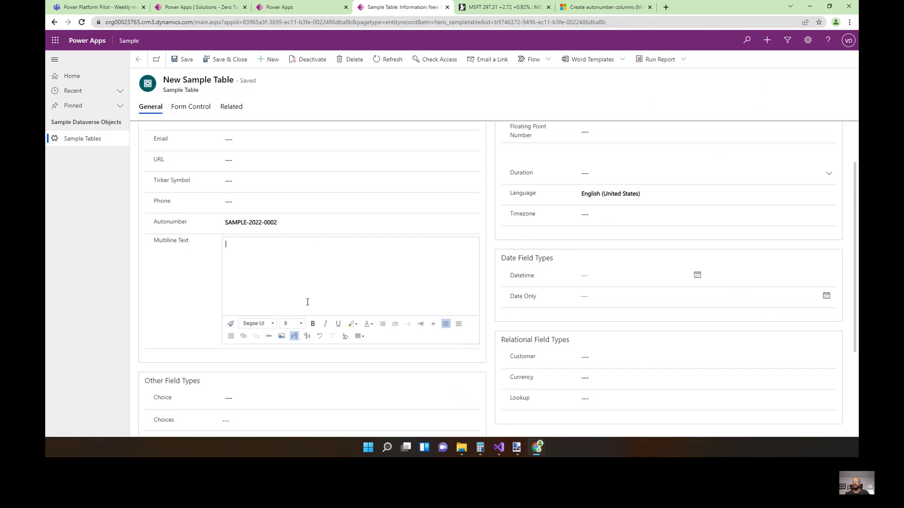
left_click(281, 336)
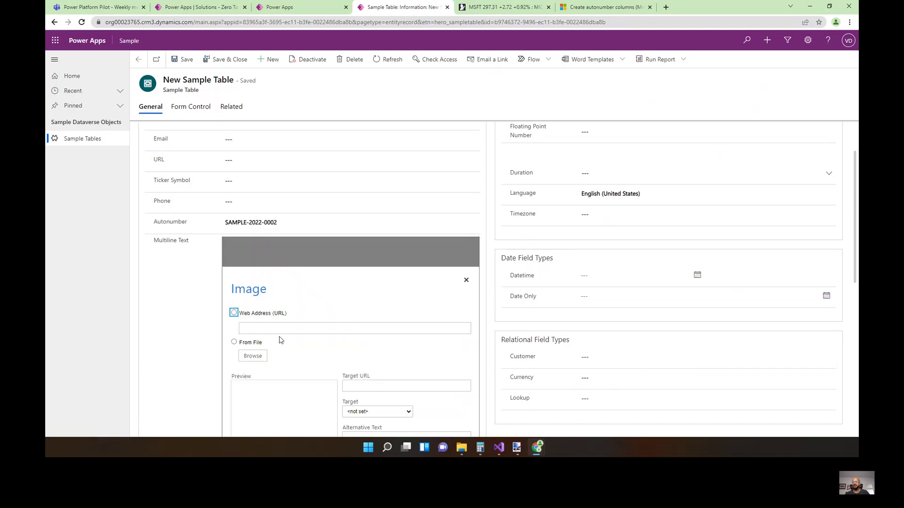
scroll(278, 325, "down", 2)
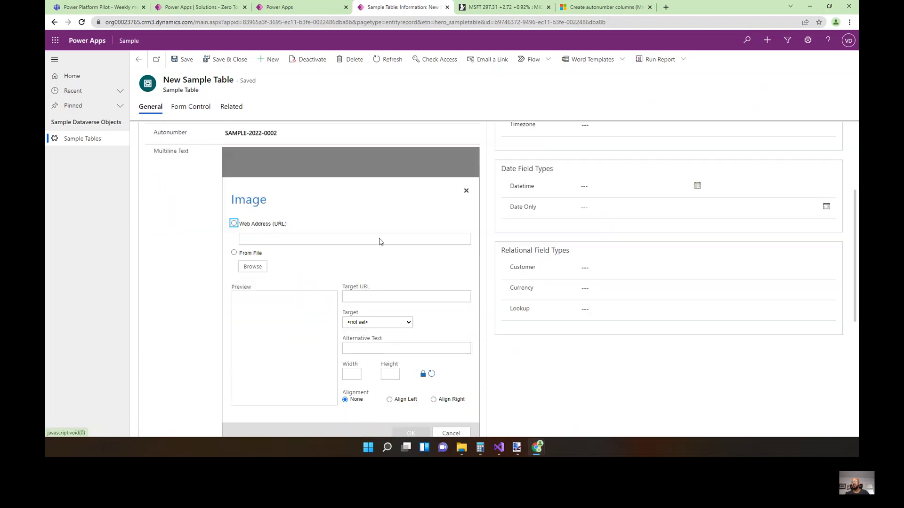
left_click(251, 269)
left_click(235, 252)
left_click(253, 268)
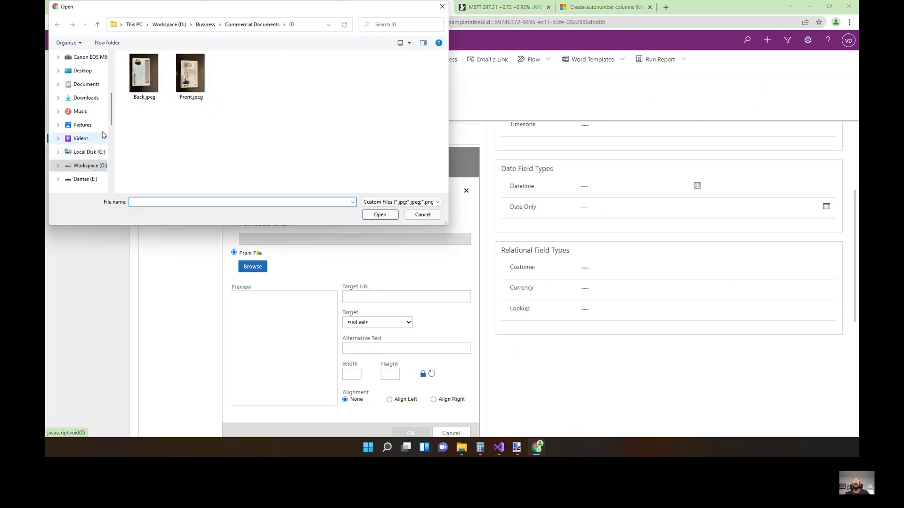
left_click(95, 124)
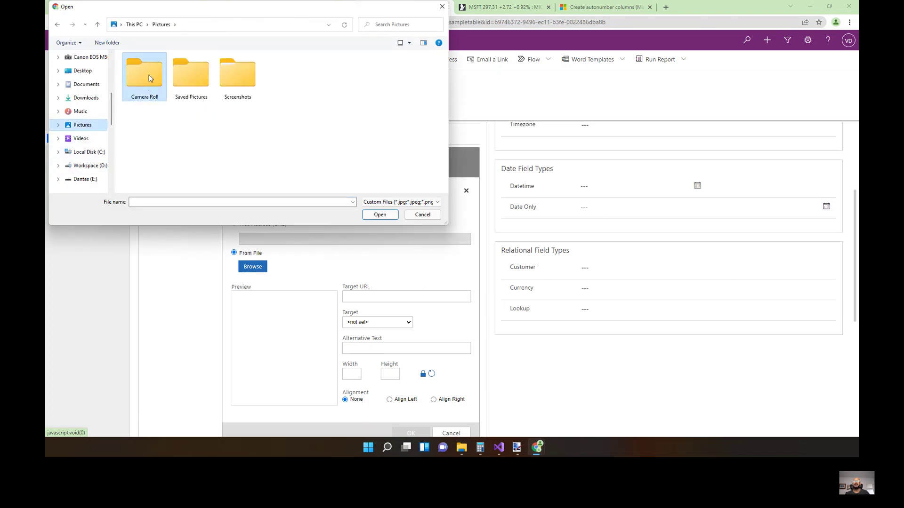
double_click(142, 76)
left_click(83, 71)
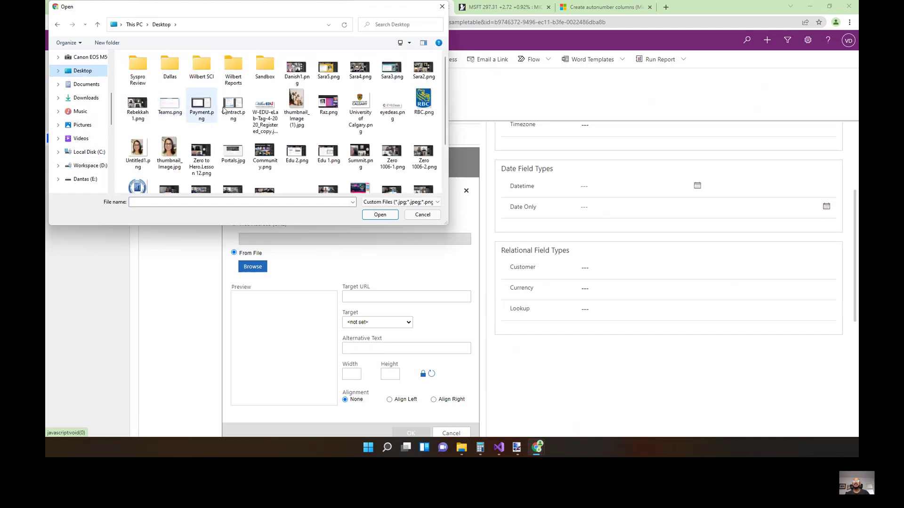
double_click(137, 105)
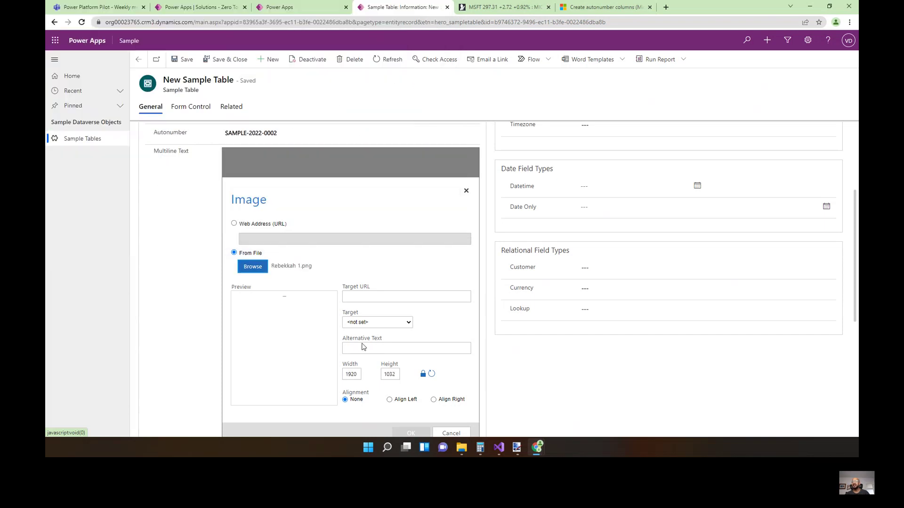
scroll(426, 254, "down", 3)
scroll(421, 247, "up", 1)
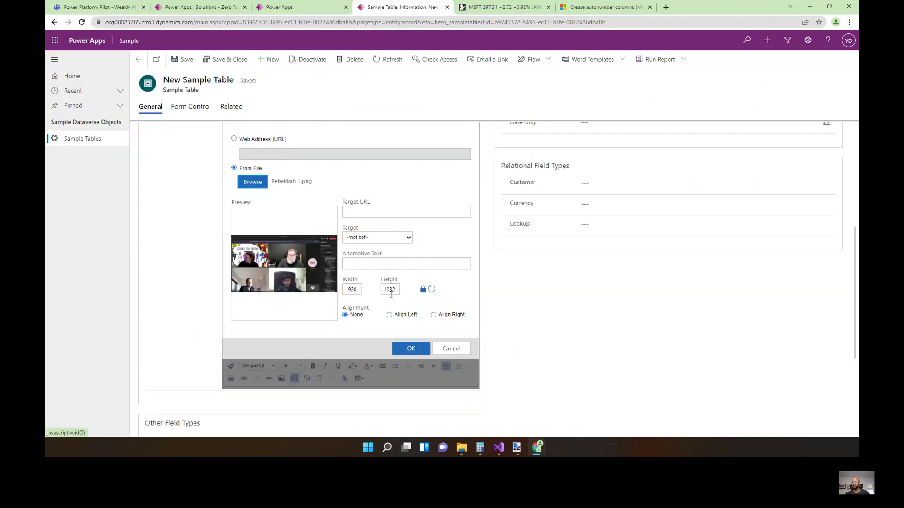
left_click(423, 347)
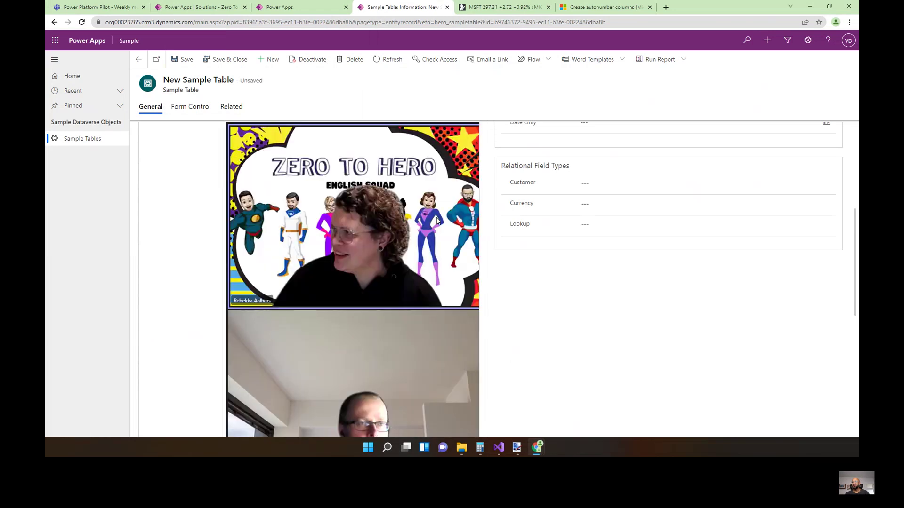
scroll(386, 255, "down", 3)
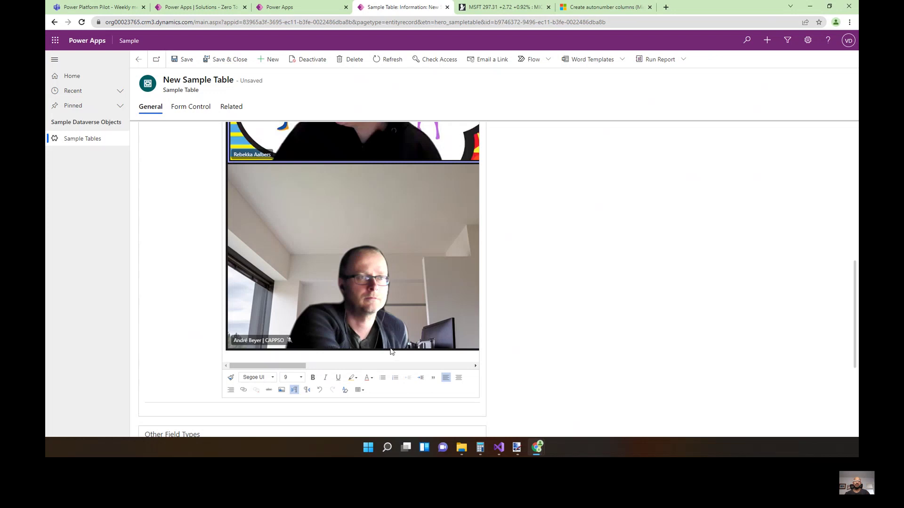
type("w")
key("ctrl+v")
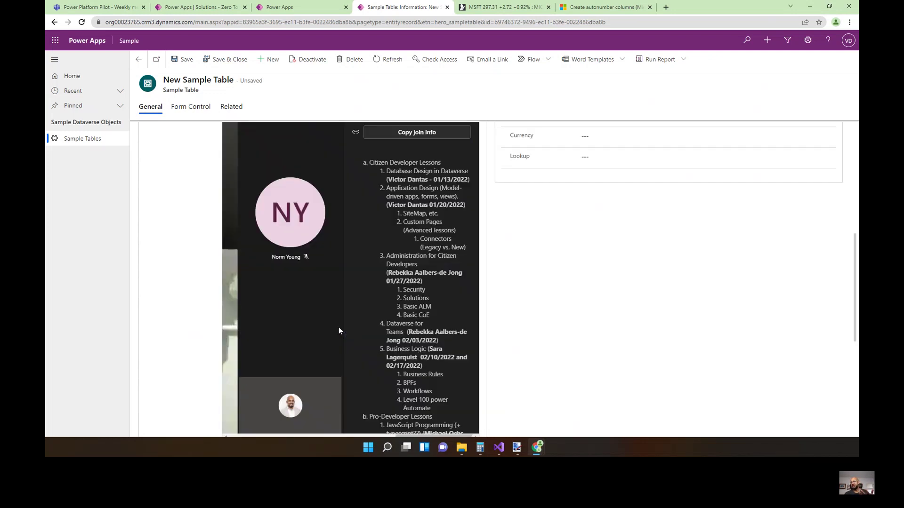
scroll(365, 331, "down", 2)
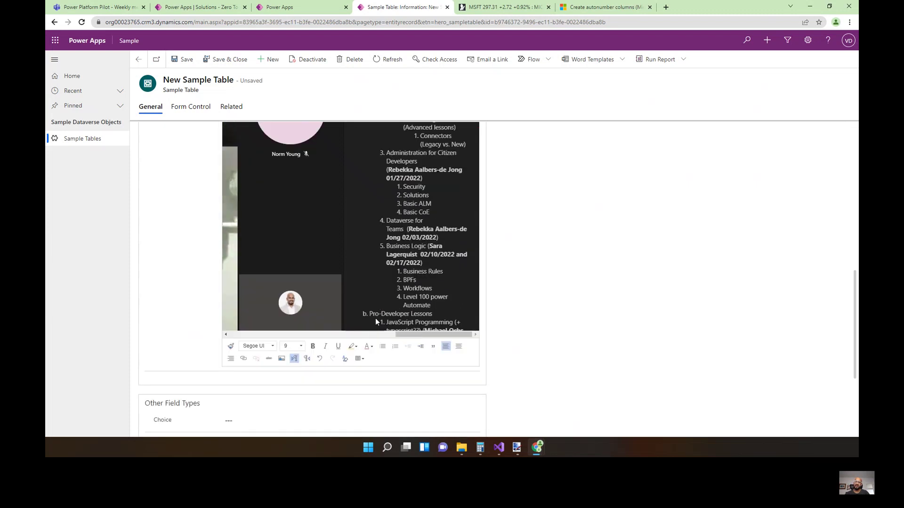
key("ctrl+s")
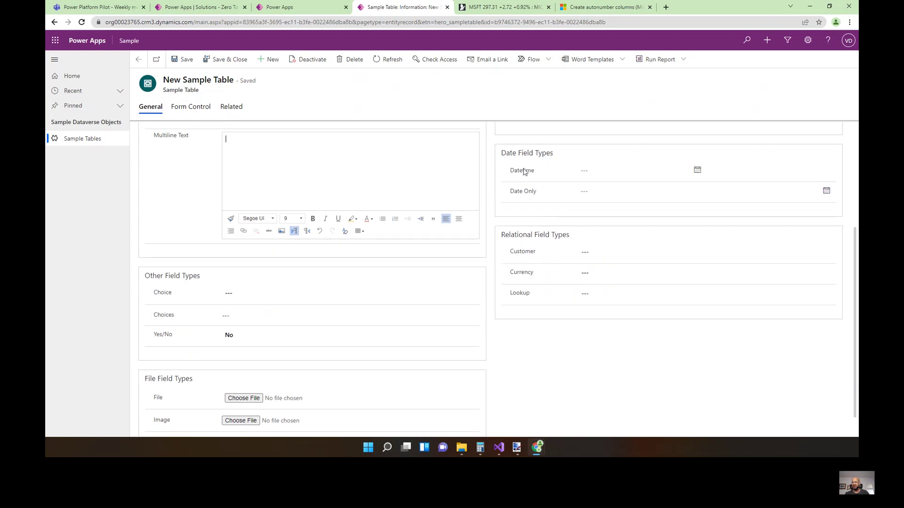
Scroll the form to the top and move to the Power Platform Pilot weekly meeting chat.
scroll(376, 278, "up", 3)
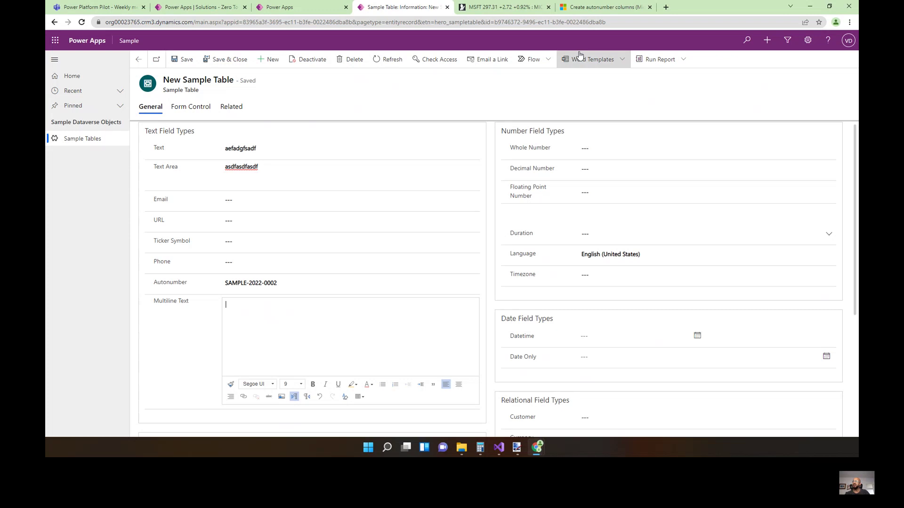
left_click(589, 8)
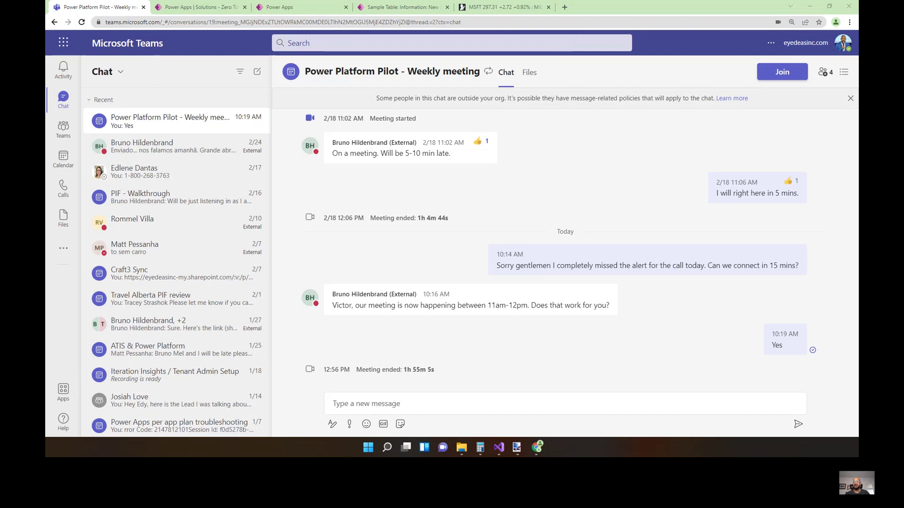
Minimize Chrome and bring the EasyRepro article window forward from the taskbar.
left_click(809, 6)
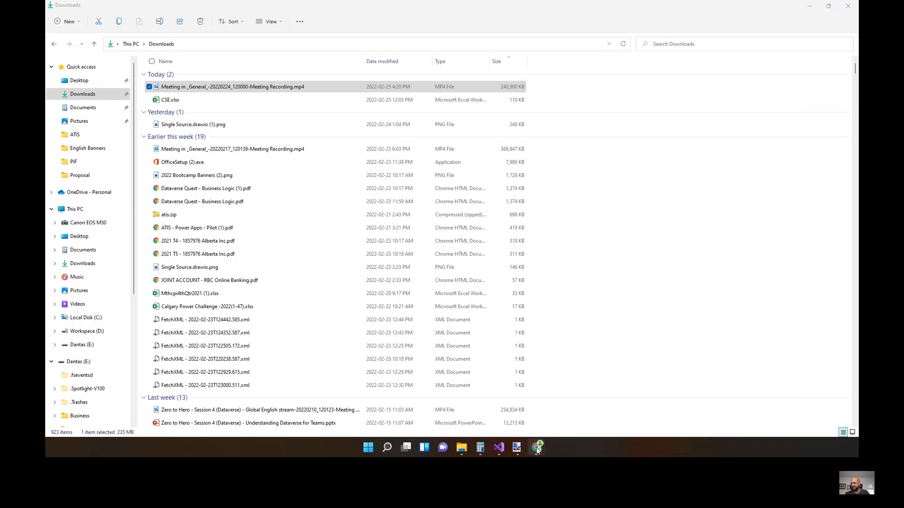
mouse_move(537, 450)
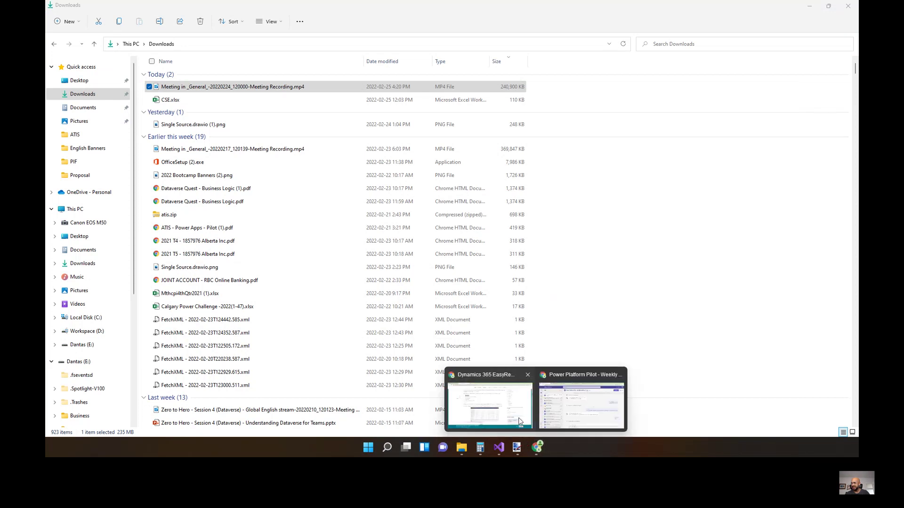
left_click(519, 421)
left_click(536, 451)
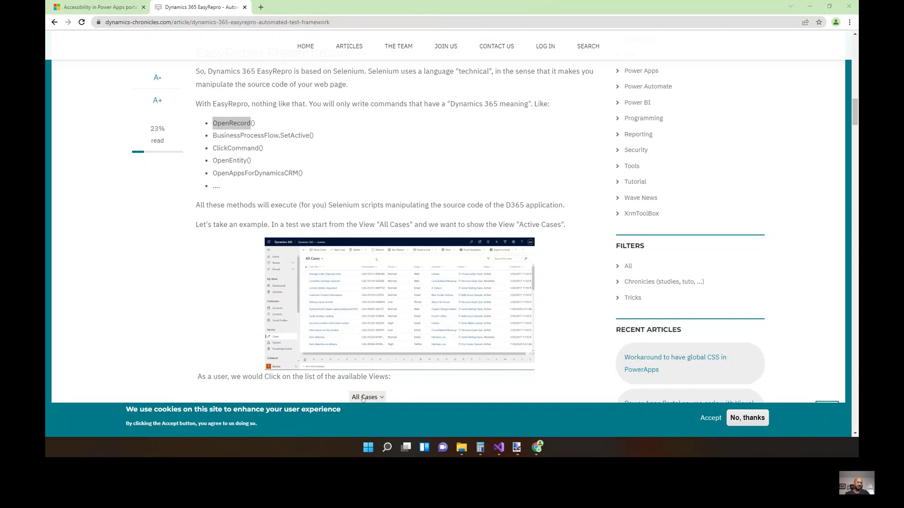
Cycle through the Chrome windows and return to the Zero To Hero Training solution tab.
key("alt+Tab")
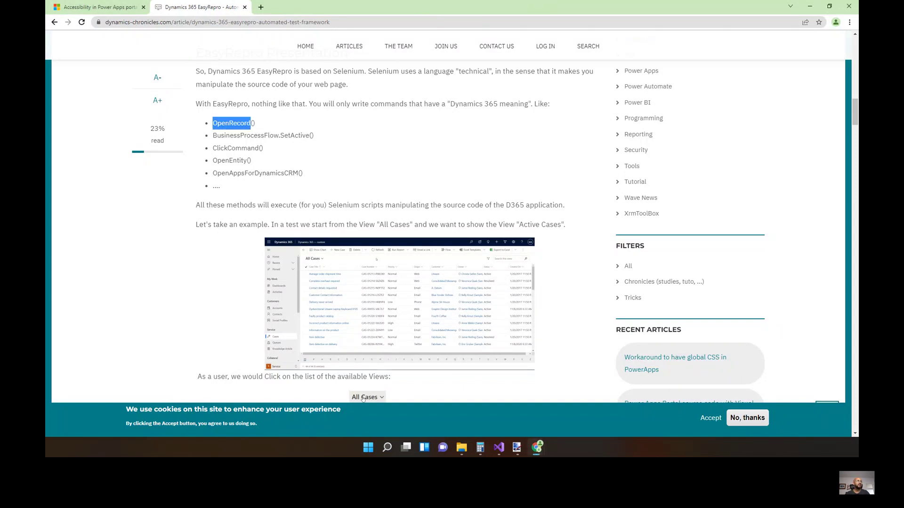
key("alt+Tab")
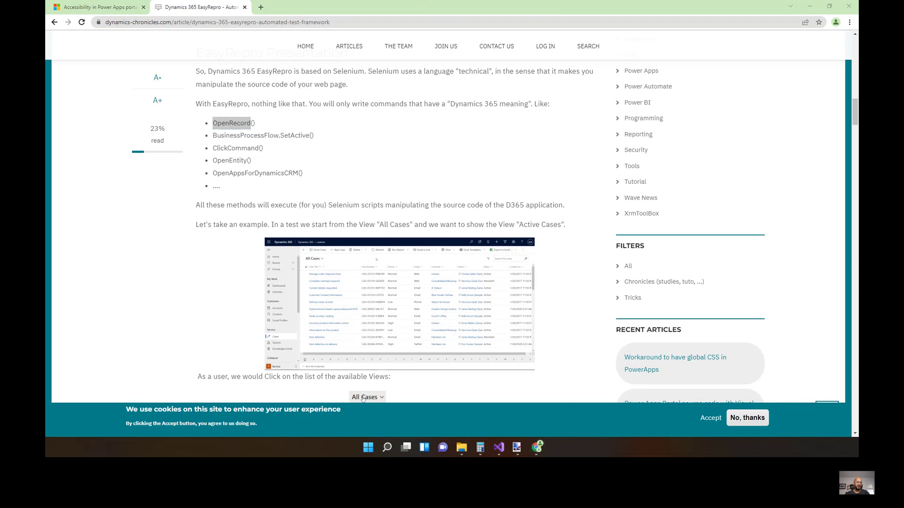
key("alt+Tab")
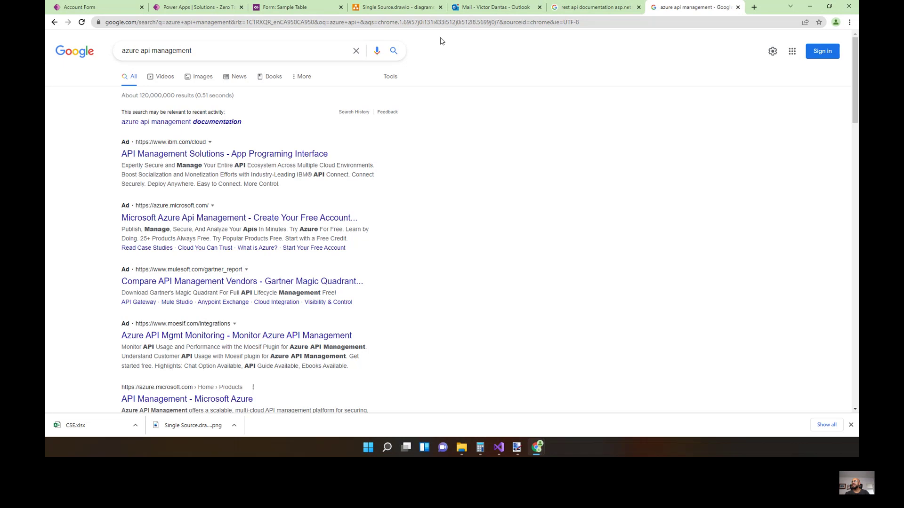
left_click(313, 9)
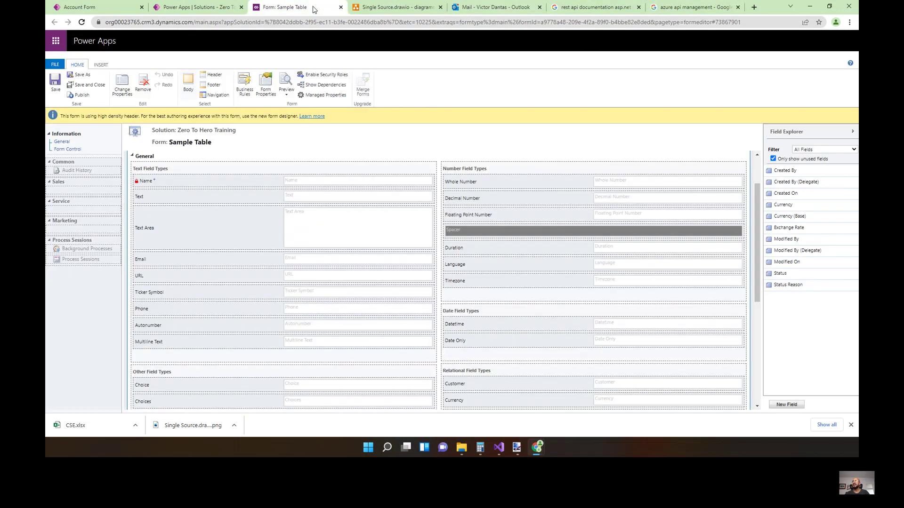
left_click(233, 8)
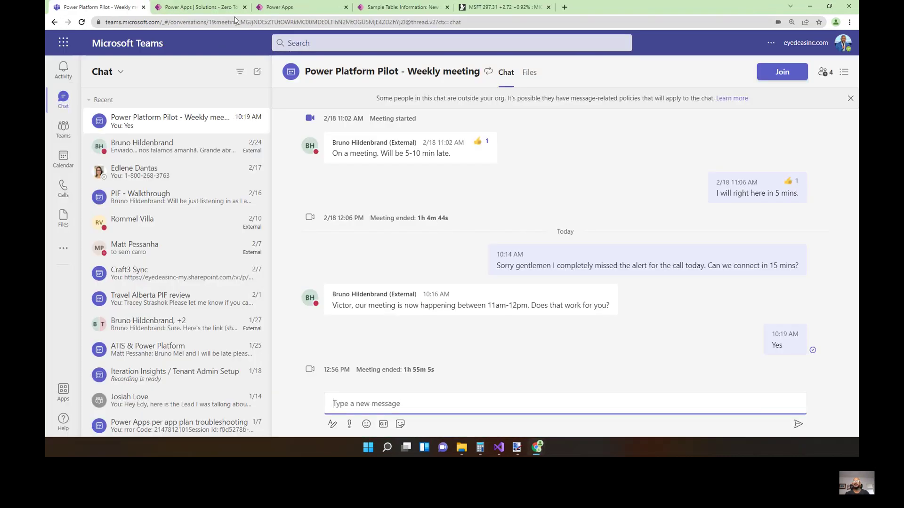
key("ctrl+Tab")
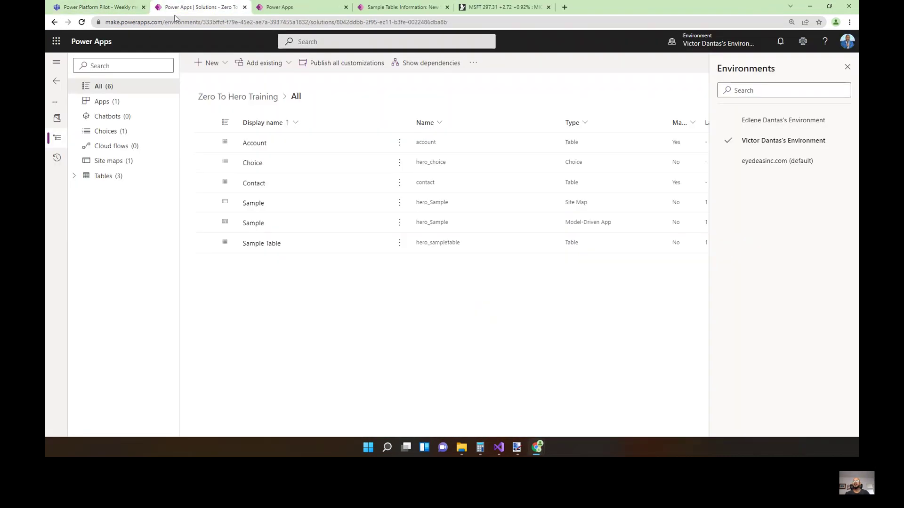
Close the Teams meeting chat tab and return to the DemoField column settings in Power Apps.
left_click(144, 7)
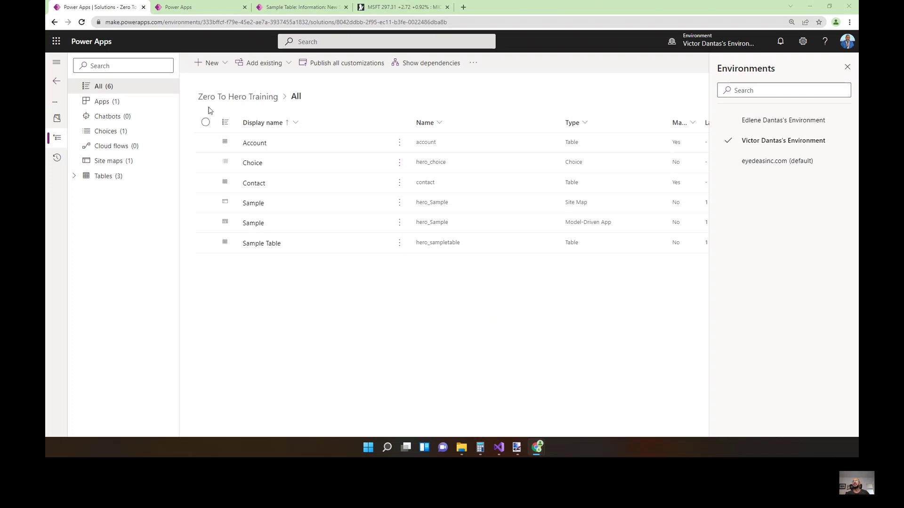
left_click(282, 7)
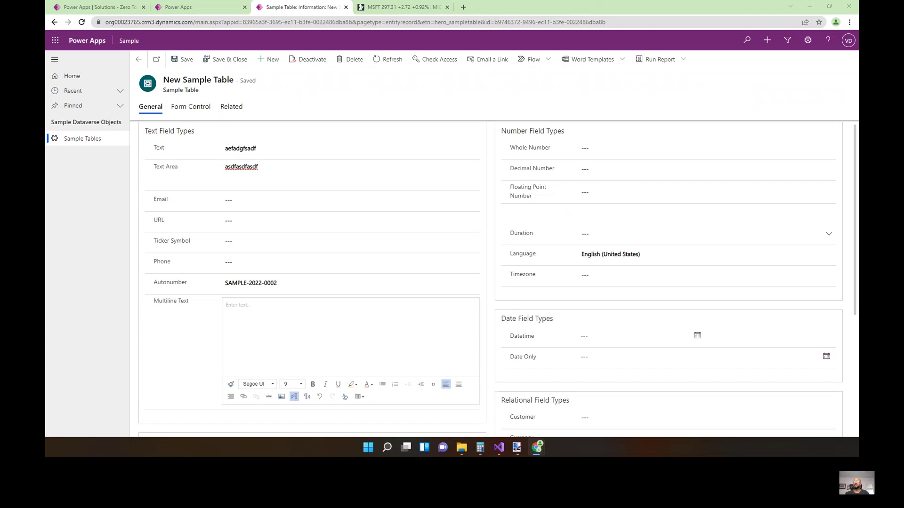
key("ctrl+shift+Tab")
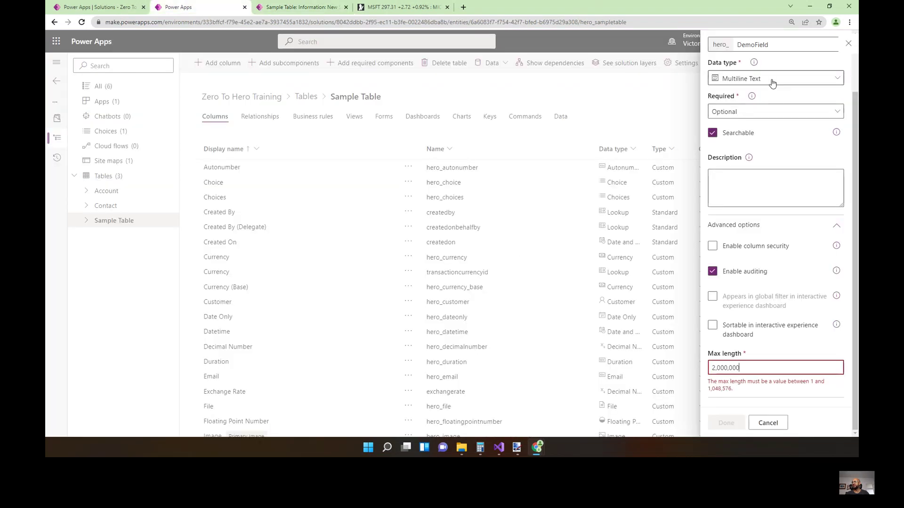
Open the Data type dropdown in the DemoField column panel.
left_click(773, 83)
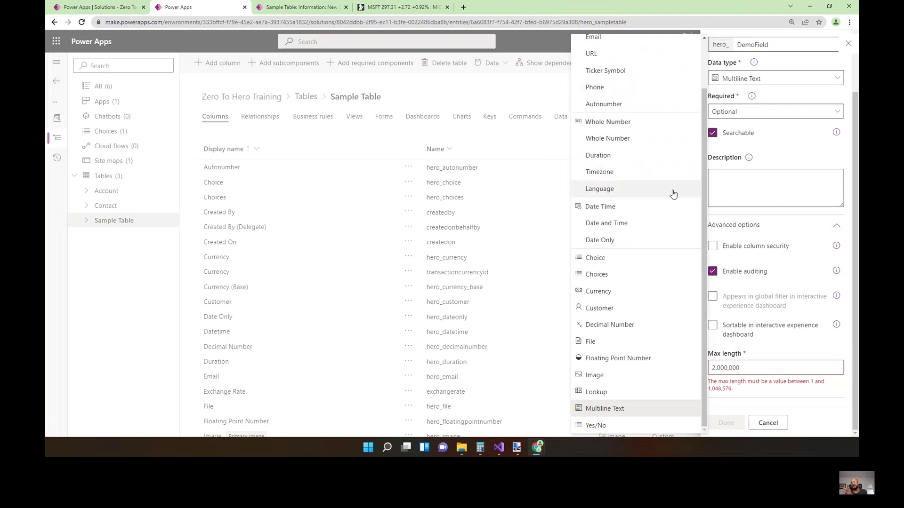
Change Demo Field to Whole Number with minimum value 0 and maximum 2,147,483,647.
left_click(628, 141)
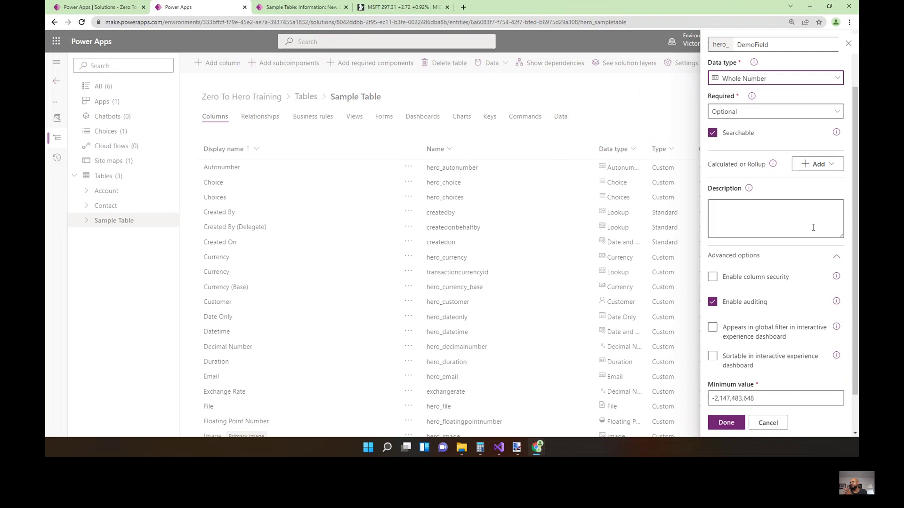
scroll(777, 145, "down", 3)
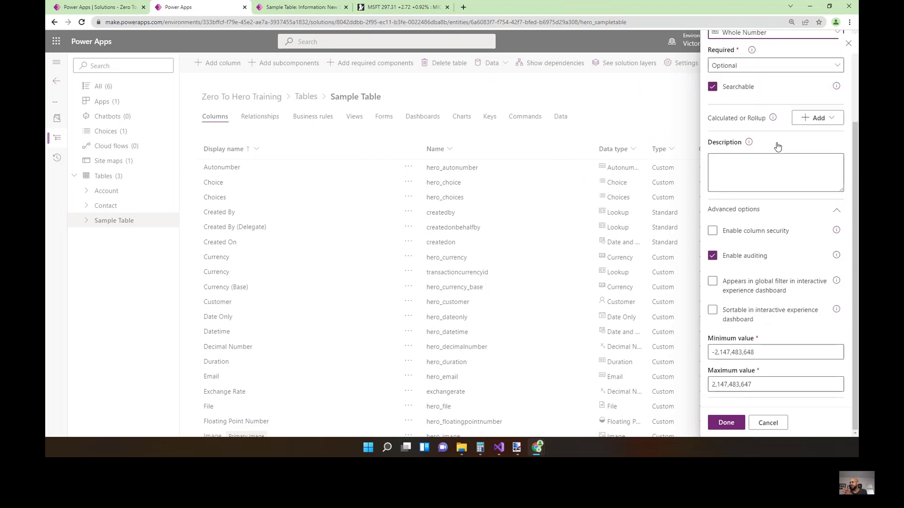
left_click_drag(786, 356, 696, 351)
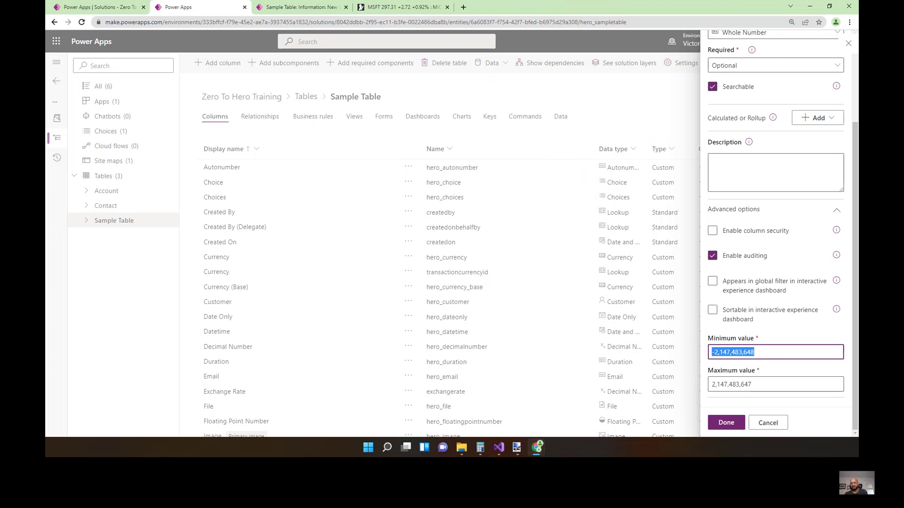
type("0")
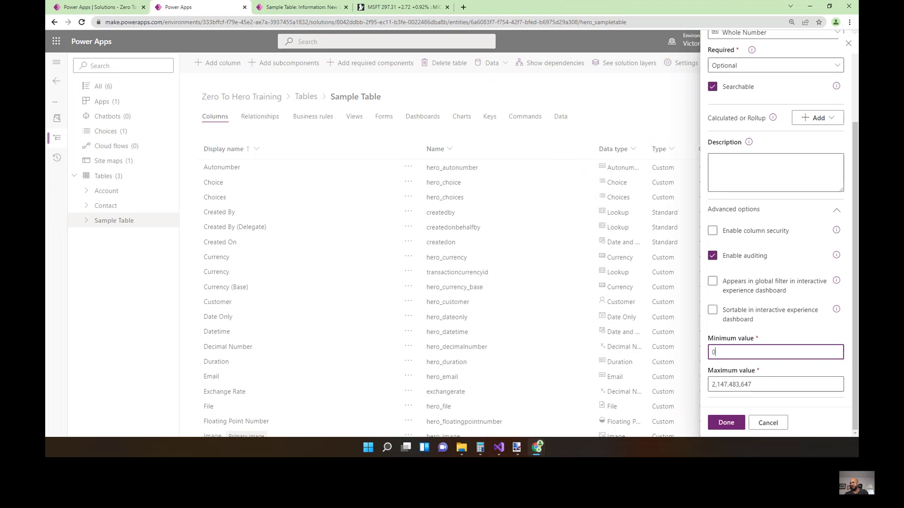
left_click(764, 383)
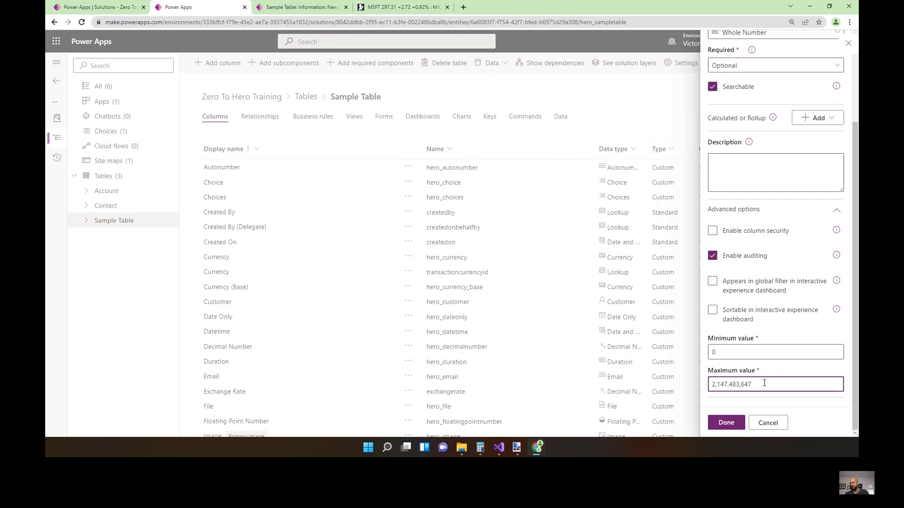
double_click(742, 352)
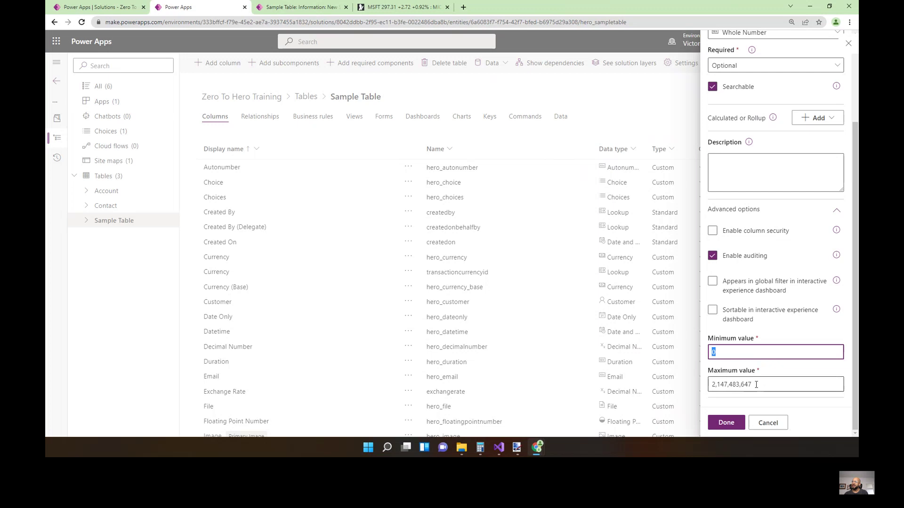
left_click_drag(759, 387, 714, 392)
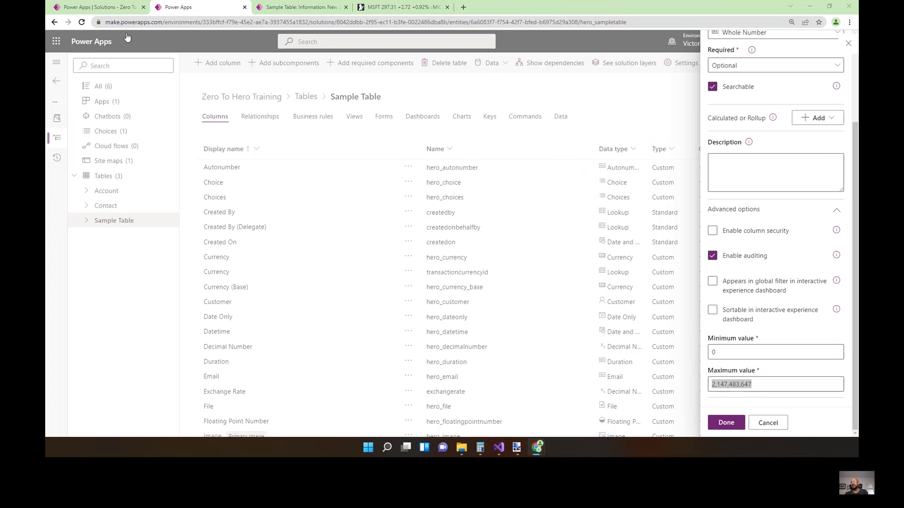
scroll(762, 160, "up", 3)
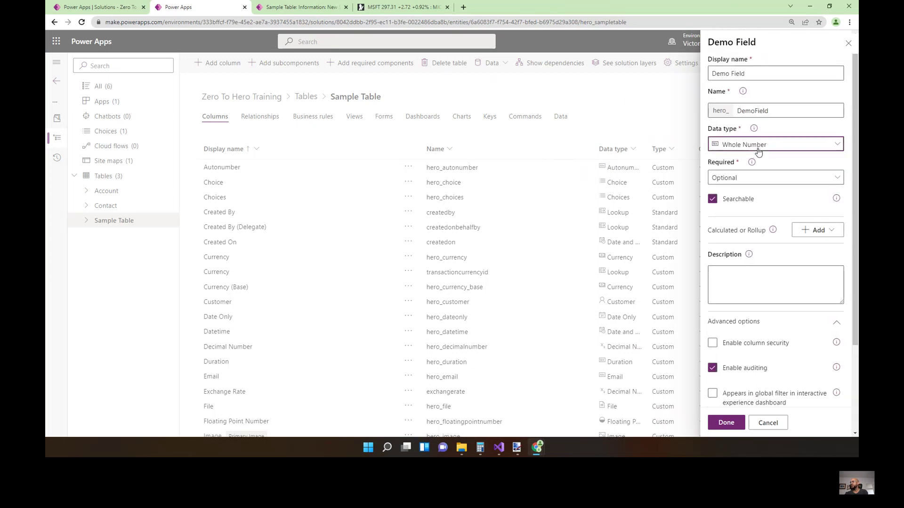
Make Demo Field a Duration column and preview the Duration field's preset choices on the record form.
left_click(756, 149)
left_click(616, 213)
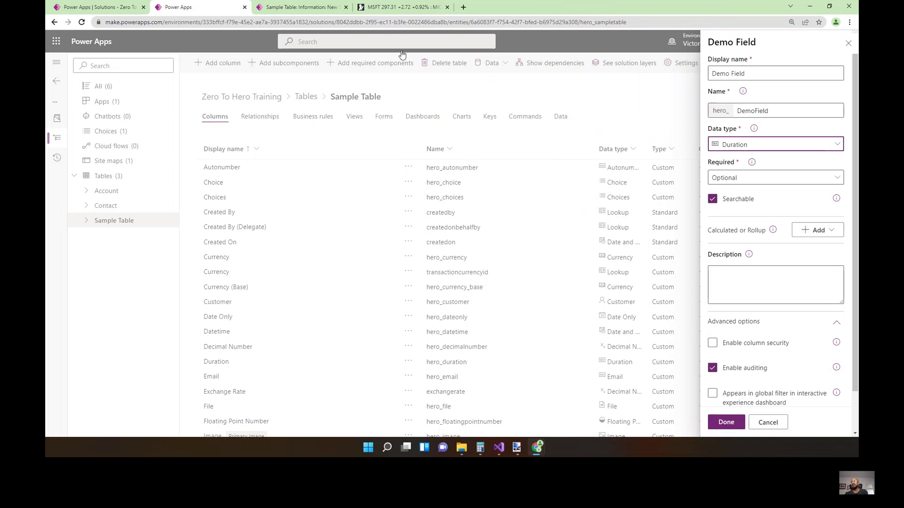
left_click(301, 7)
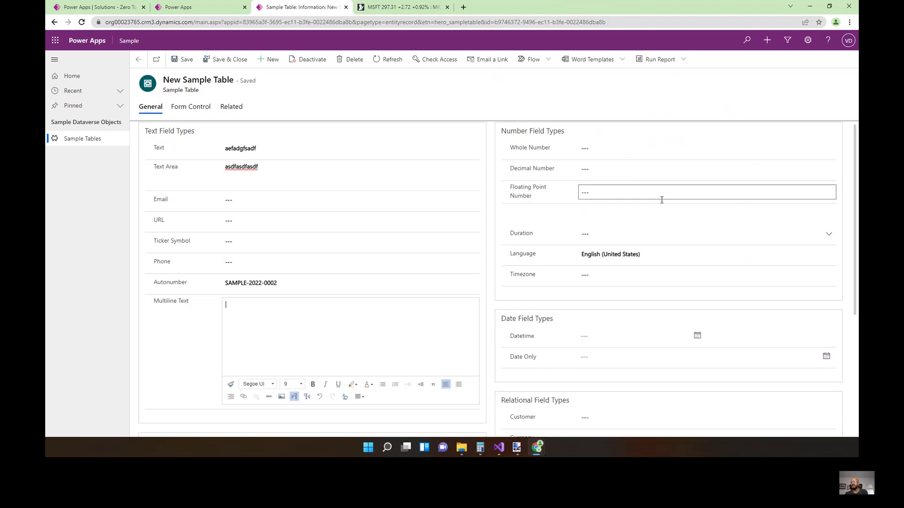
left_click(652, 234)
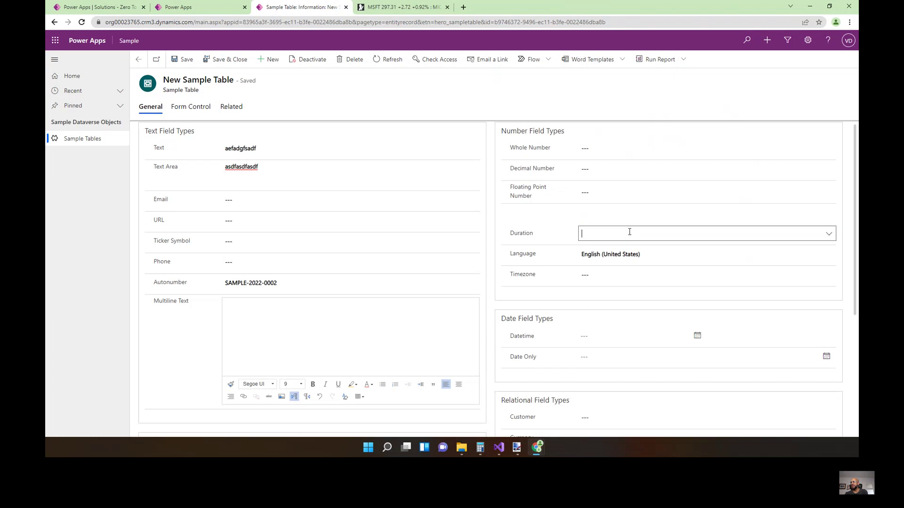
left_click(828, 234)
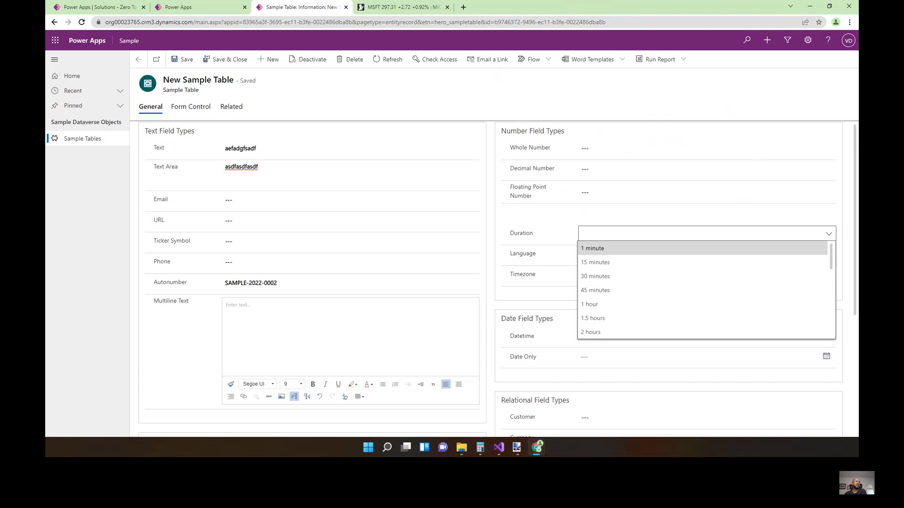
key("Escape")
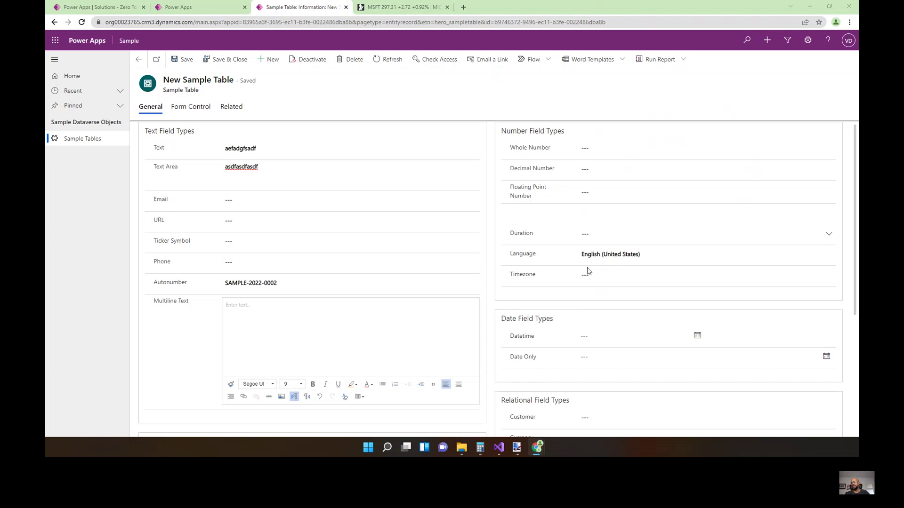
left_click(693, 258)
left_click(692, 260)
left_click(693, 258)
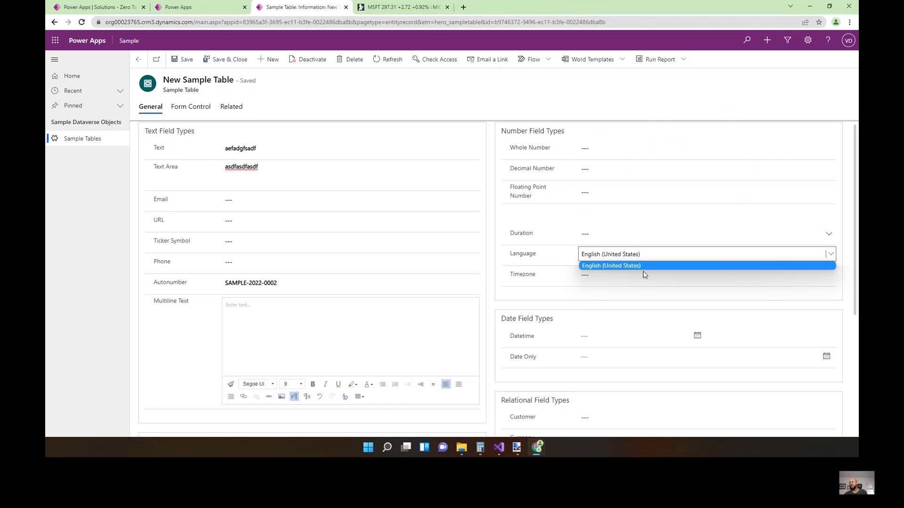
left_click(630, 279)
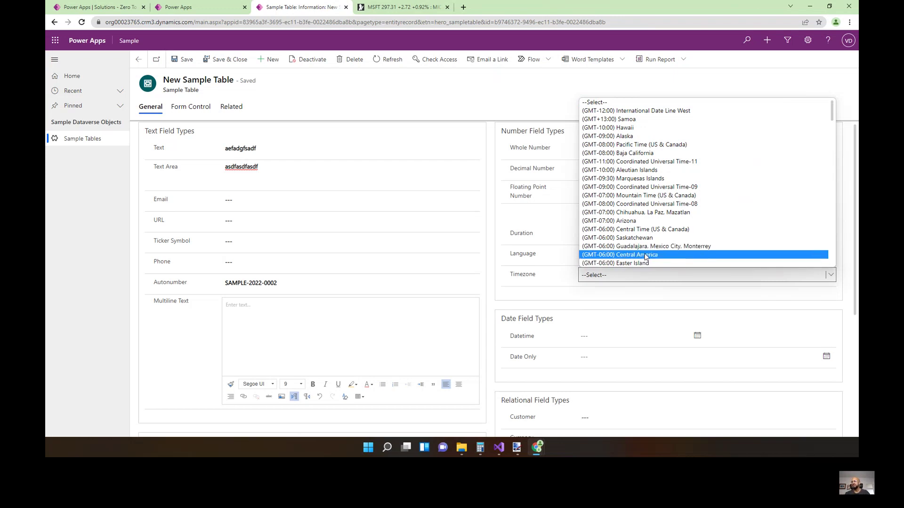
left_click(539, 285)
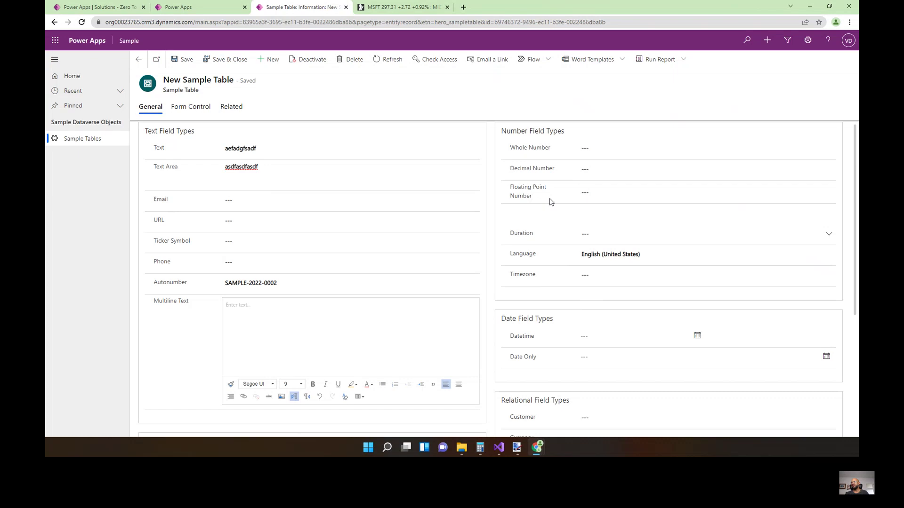
Change Demo Field's data type to Decimal Number.
left_click(197, 8)
left_click(749, 146)
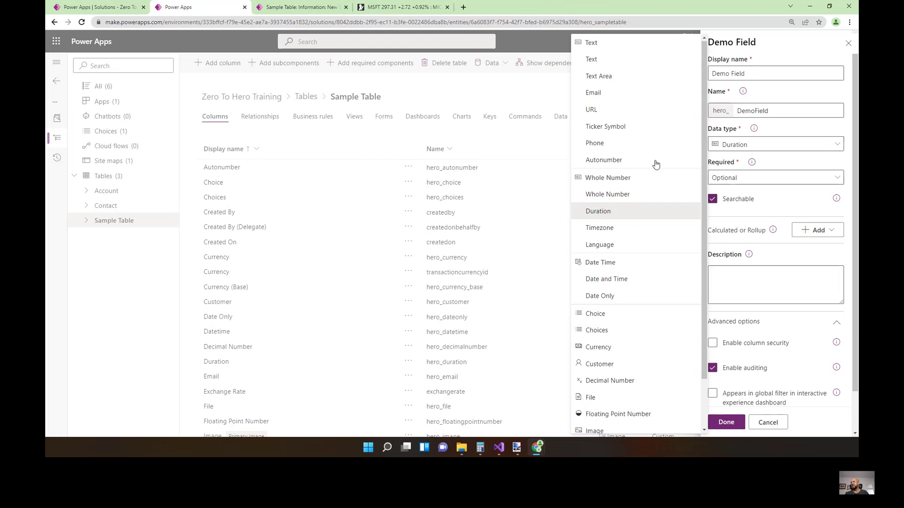
scroll(655, 238, "down", 1)
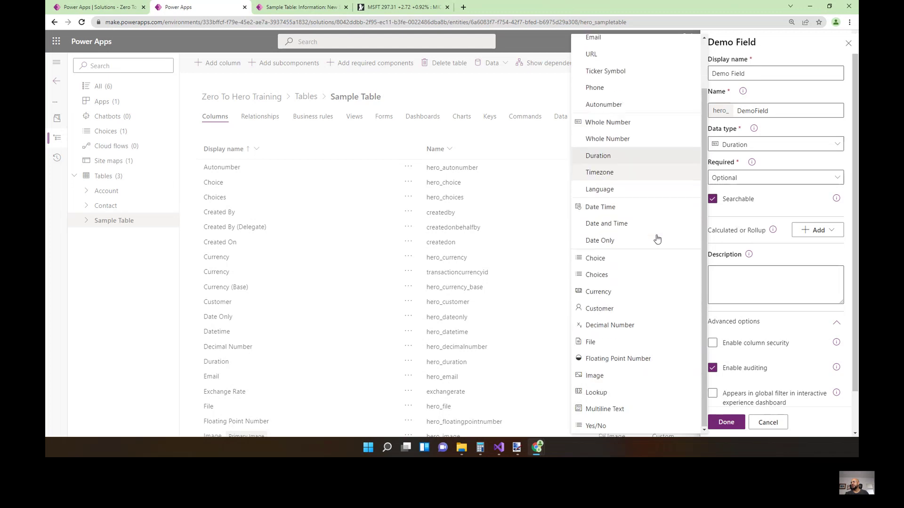
left_click(621, 329)
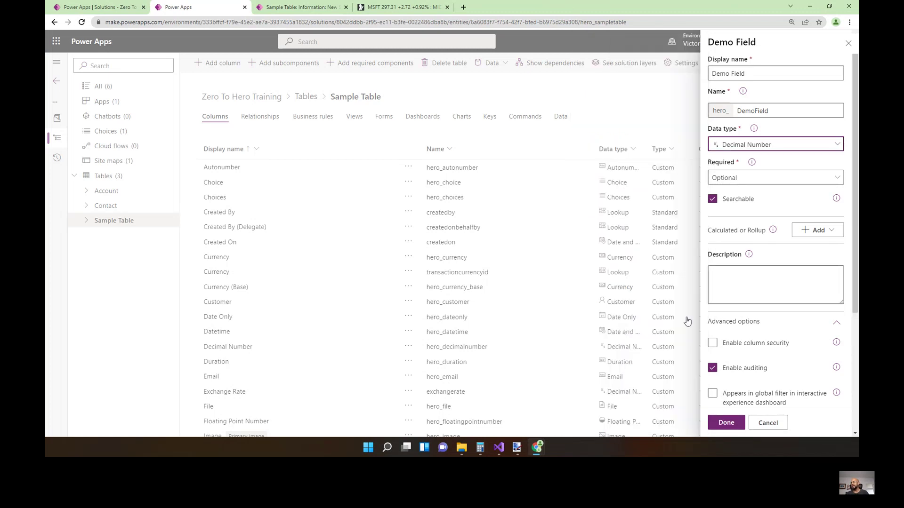
scroll(732, 278, "down", 3)
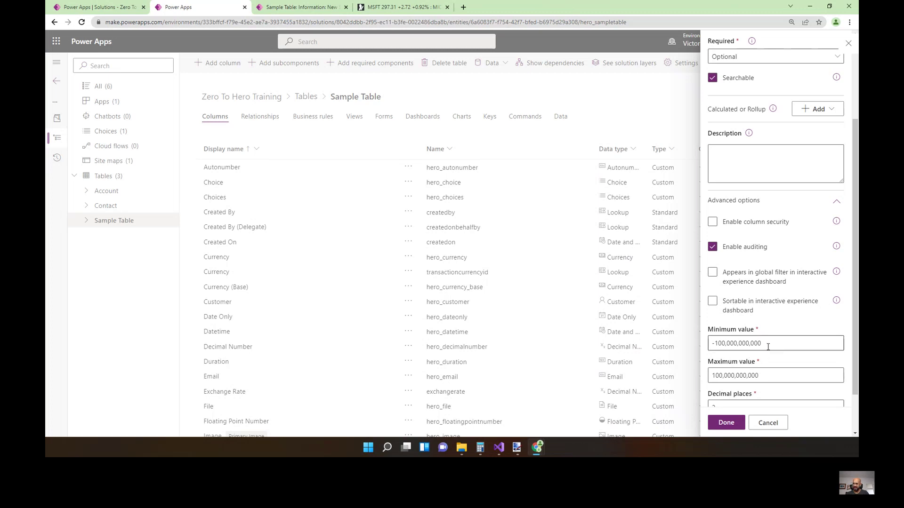
scroll(782, 350, "down", 1)
scroll(782, 349, "down", 2)
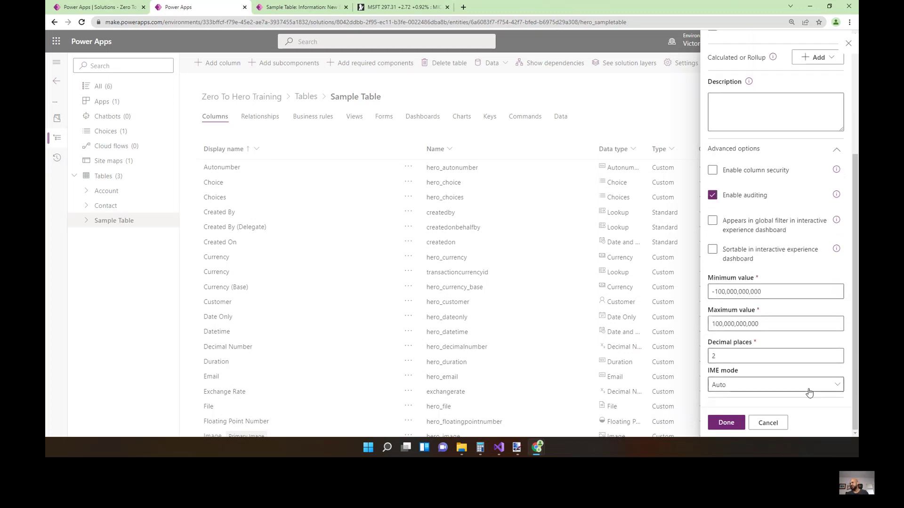
Try decimal places 5, 10 and 50, then clear the rejected 50.
left_click(727, 361)
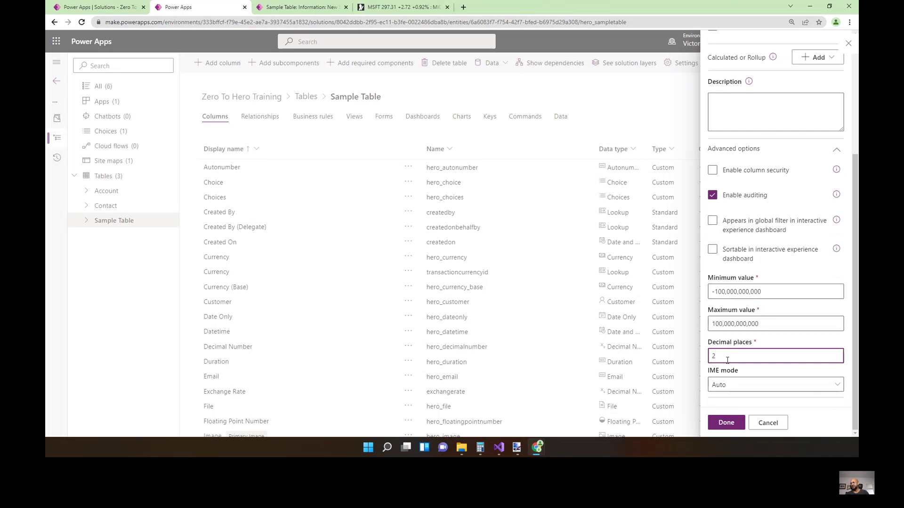
type("5")
key("Tab")
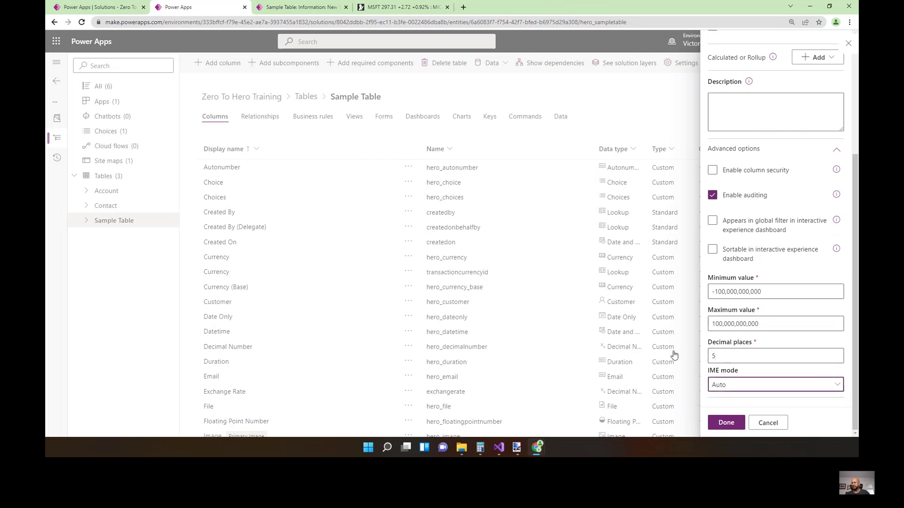
double_click(715, 356)
type("10")
key("Tab")
double_click(718, 357)
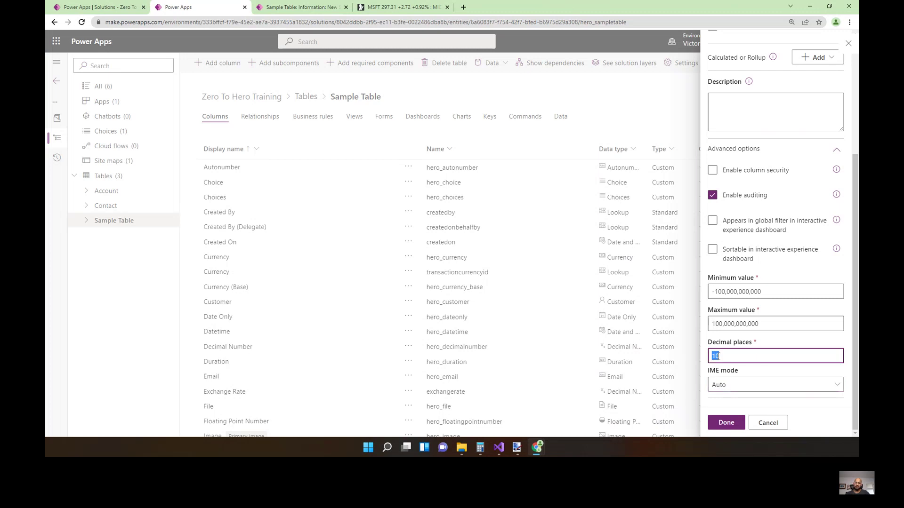
type("50")
key("Tab")
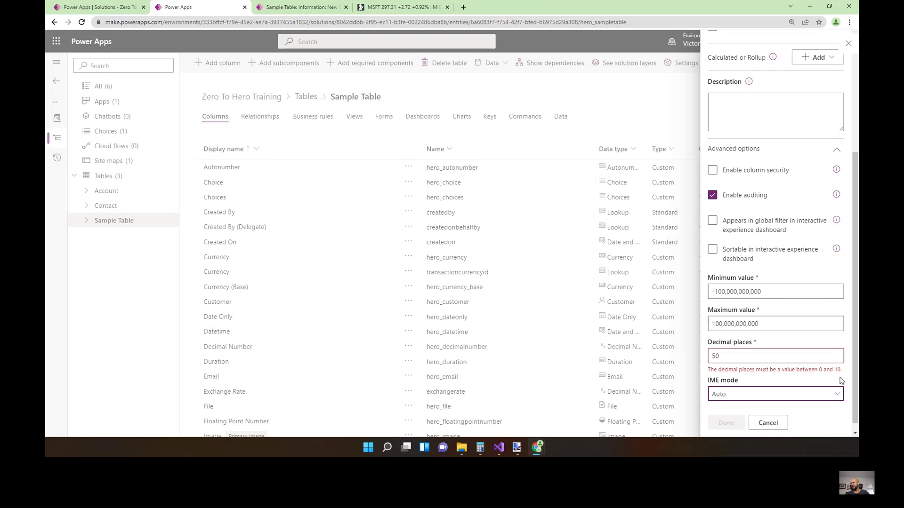
double_click(727, 353)
key("BackSpace")
left_click_drag(761, 292, 712, 292)
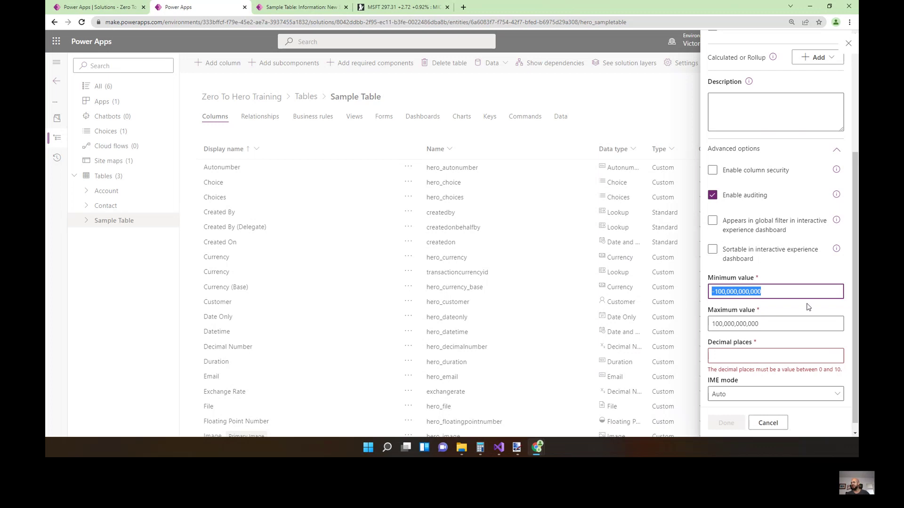
scroll(808, 307, "up", 2)
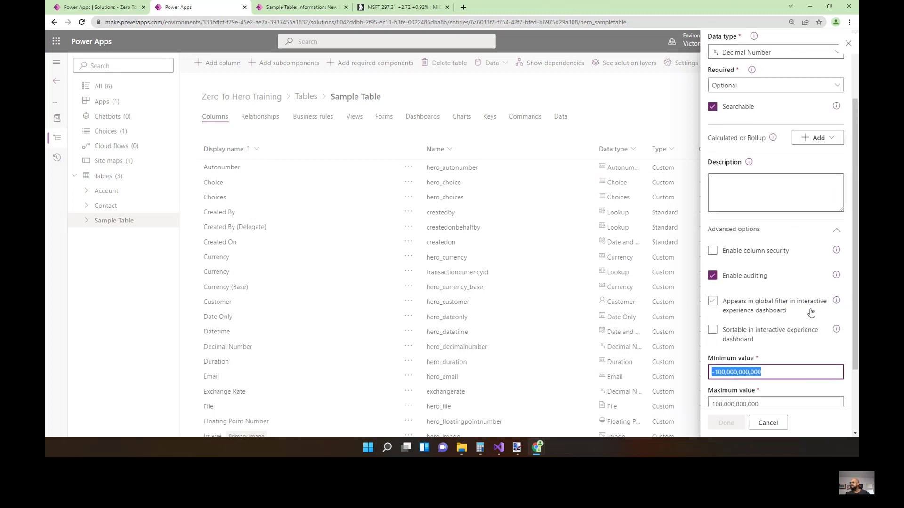
scroll(780, 295, "up", 2)
Make Demo Field a Floating Point Number column with minimum value -100,000,000.
left_click(761, 146)
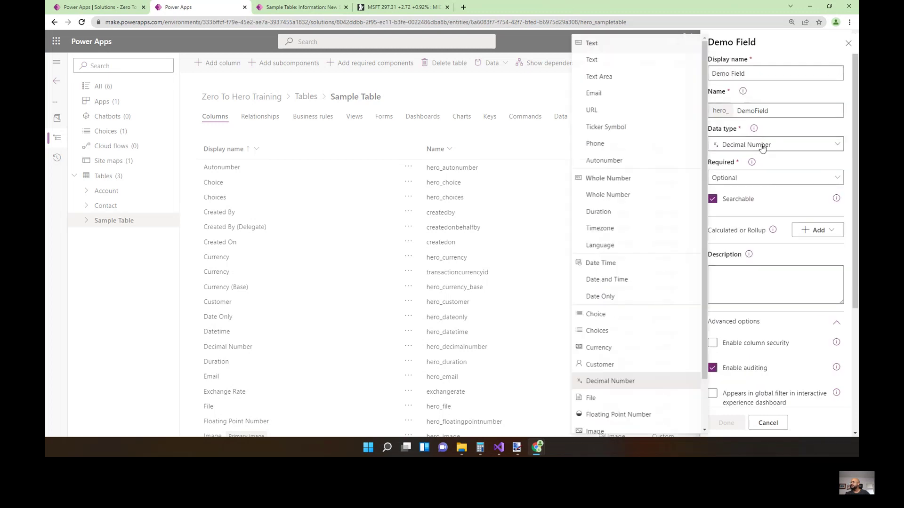
left_click(634, 415)
scroll(785, 332, "down", 4)
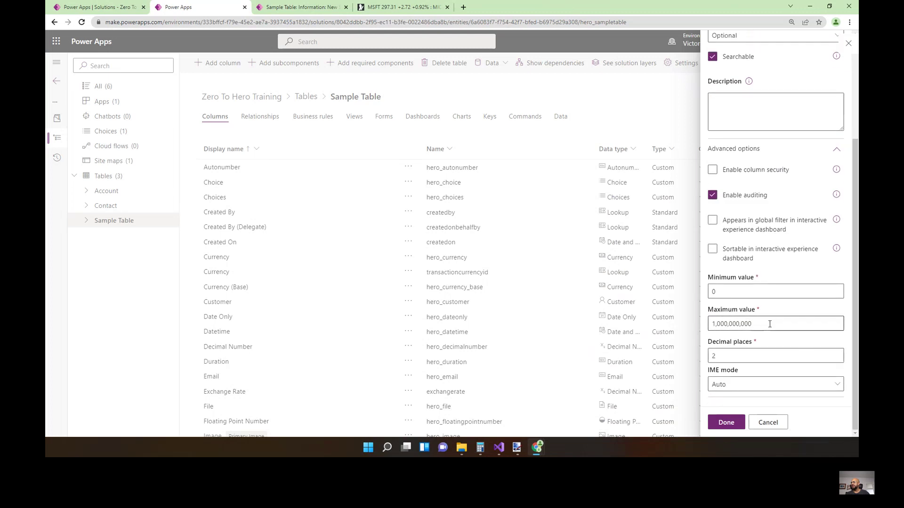
left_click(741, 292)
double_click(742, 293)
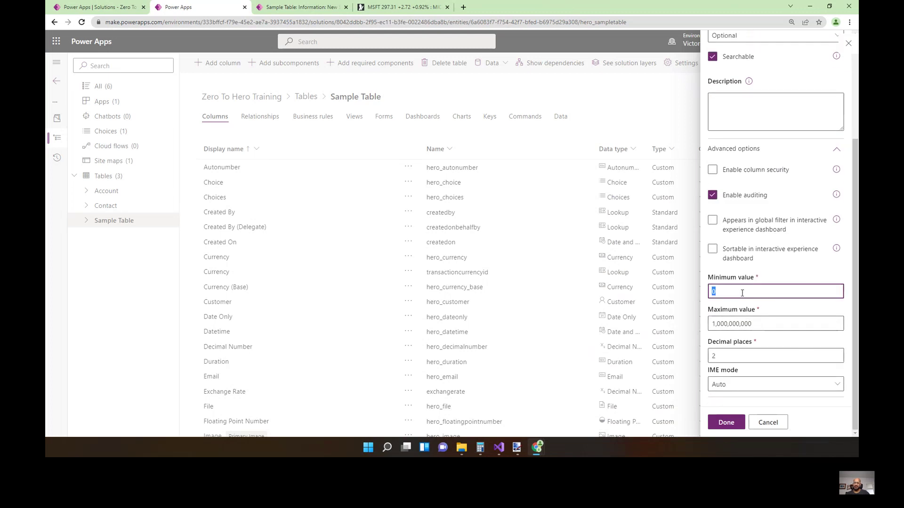
type("-100000")
key("Tab")
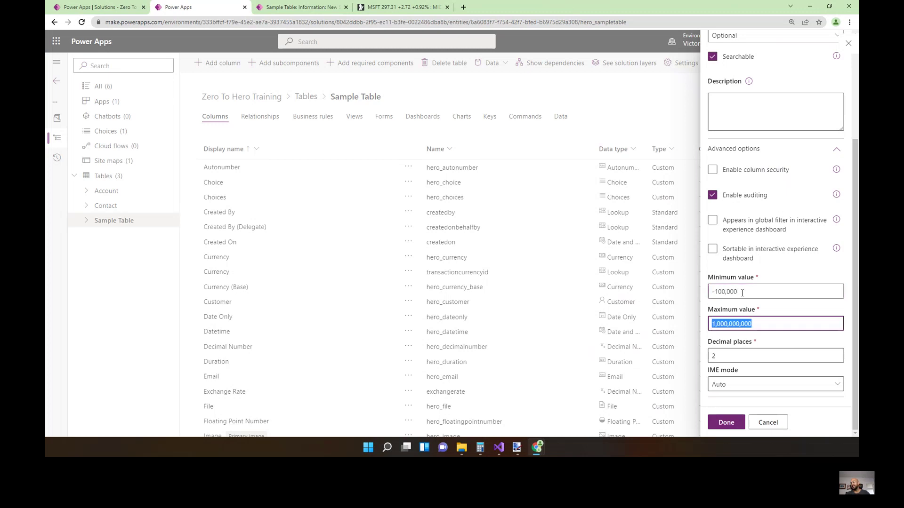
left_click(742, 293)
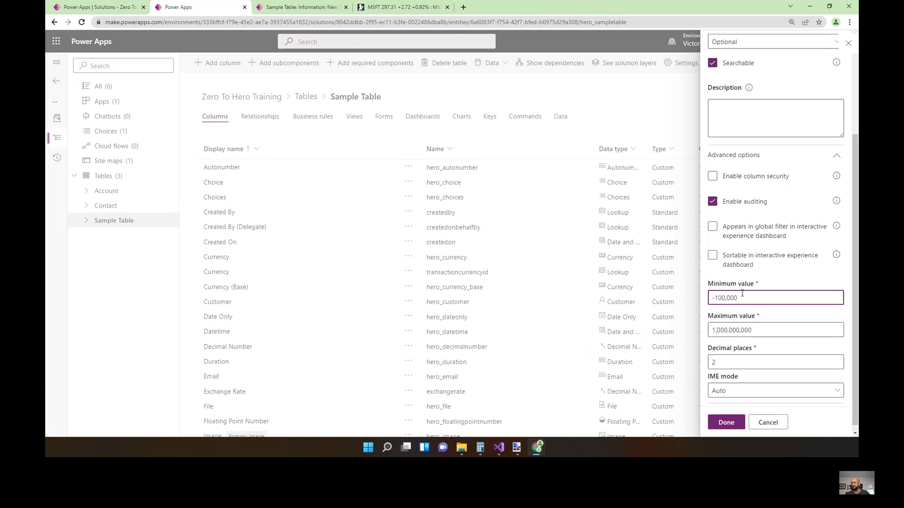
type("000")
key("Tab")
Set decimal places to 10, then change it to 5.
double_click(752, 362)
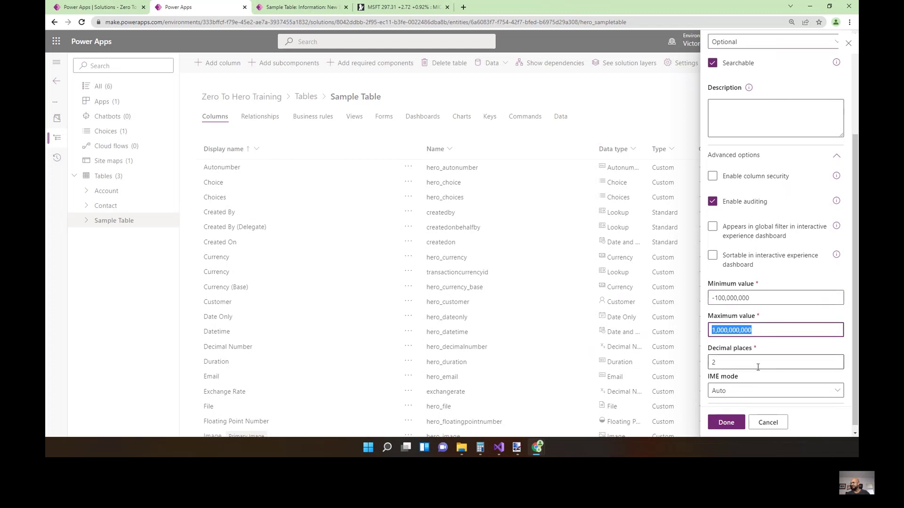
type("10")
key("Tab")
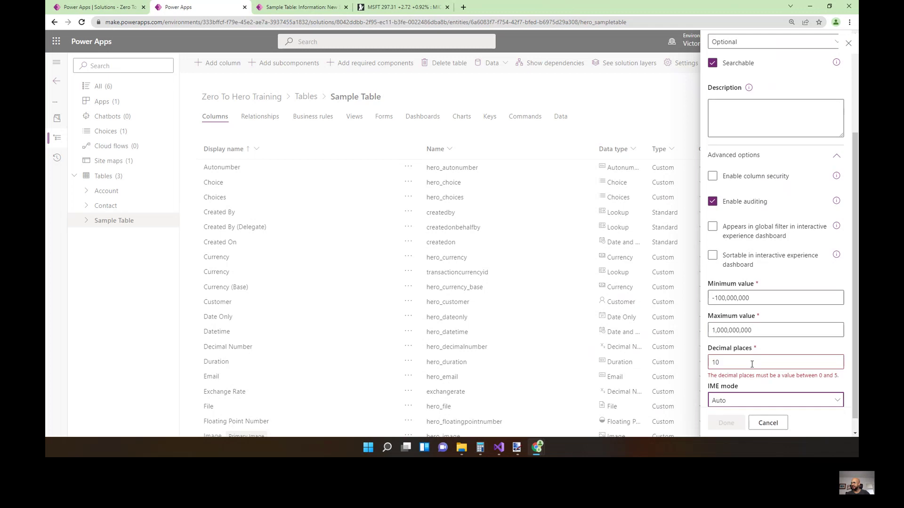
key("shift+Tab")
key("shift+Tab")
key("shift+Tab")
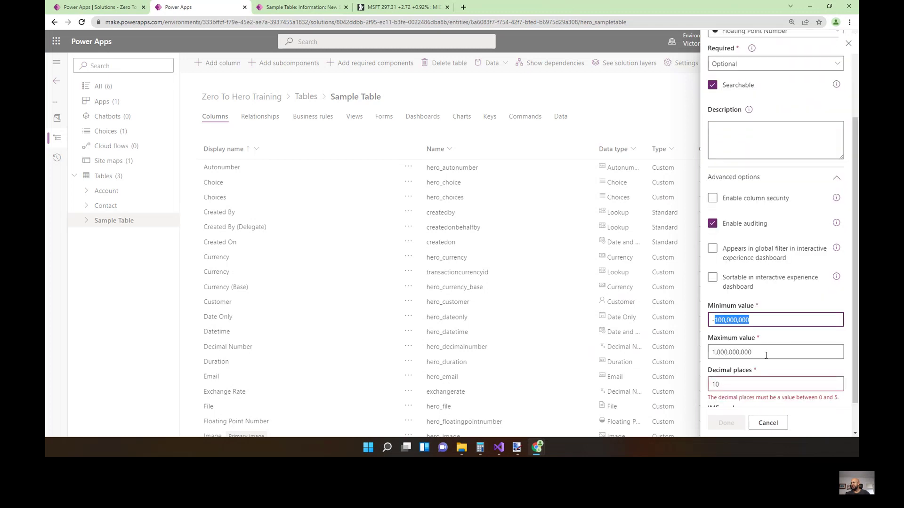
double_click(764, 347)
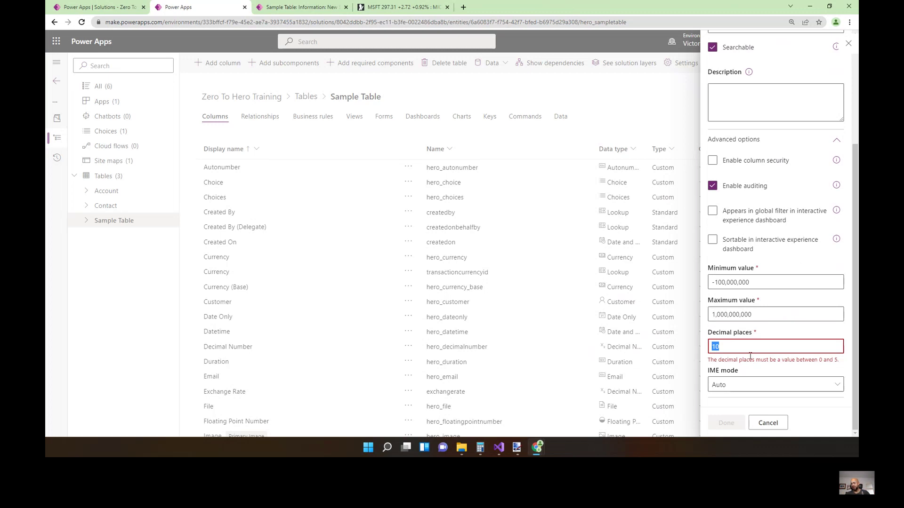
left_click(732, 351)
double_click(732, 351)
type("5")
Cancel closing the column panel and go to the Sample Table record form.
left_click(849, 43)
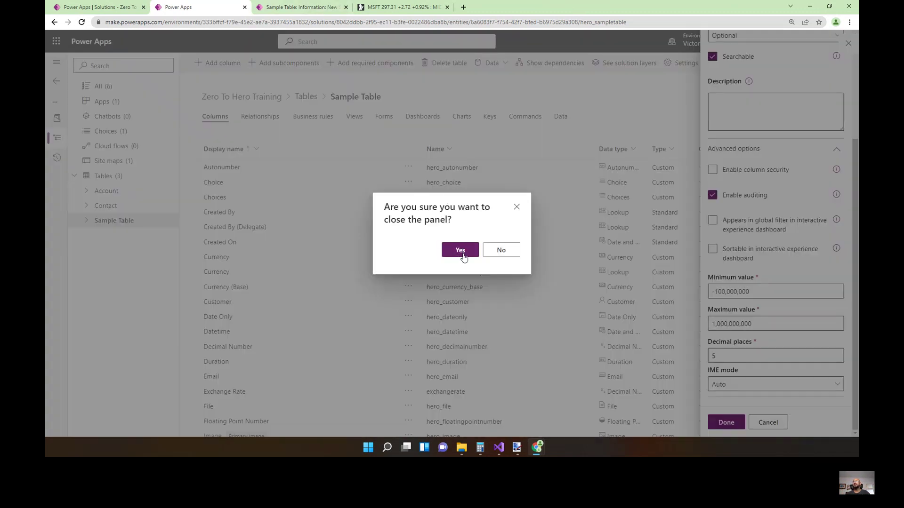
left_click(489, 252)
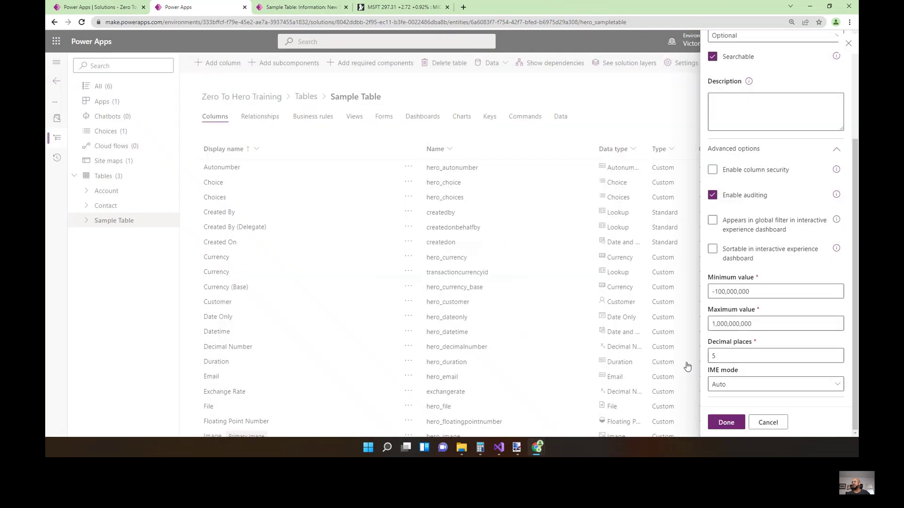
scroll(748, 179, "up", 3)
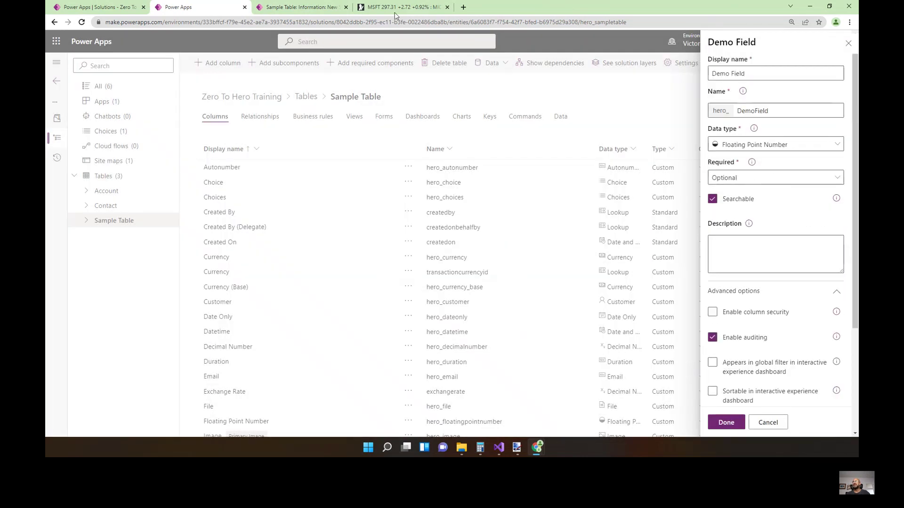
left_click(320, 8)
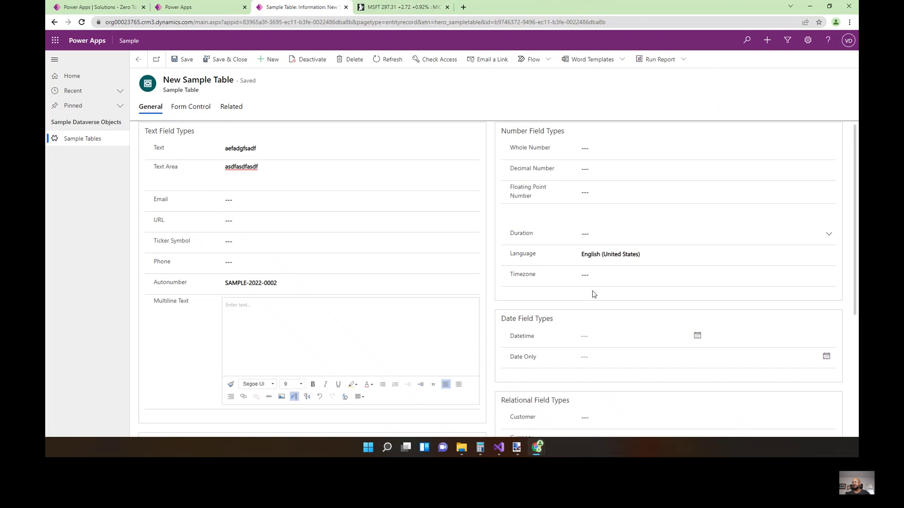
Scroll through the record form's field sections, then return to the Demo Field settings.
scroll(572, 294, "down", 2)
scroll(573, 293, "down", 2)
scroll(673, 290, "up", 1)
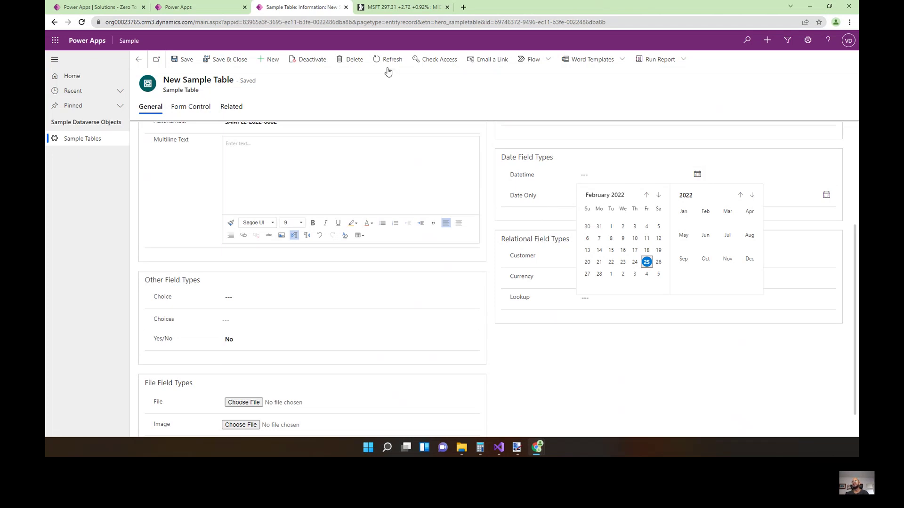
left_click(224, 11)
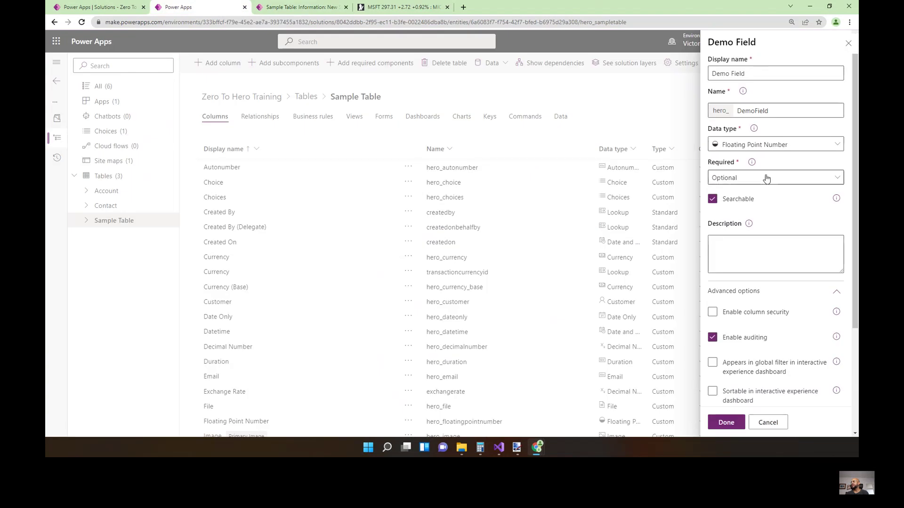
Make Demo Field Date and Time and set the record's Datetime to 2/25/2022 8:00 AM.
left_click(766, 147)
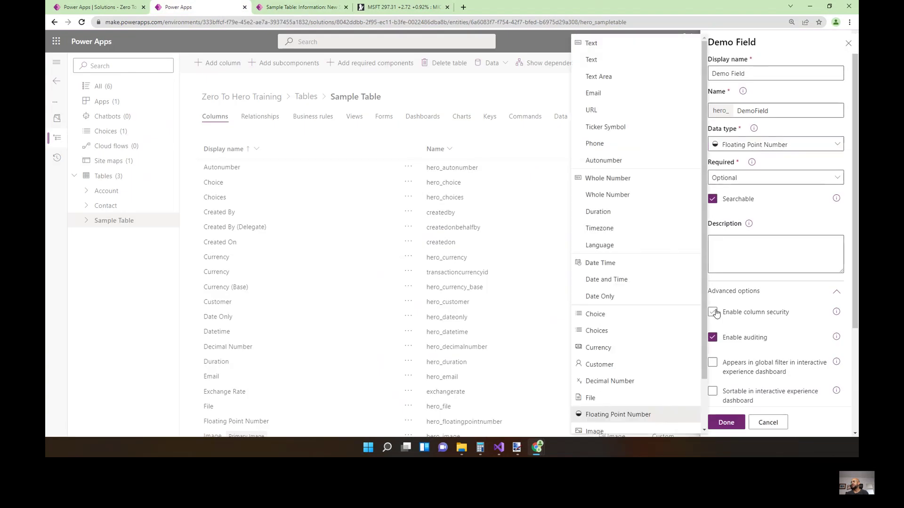
left_click(649, 282)
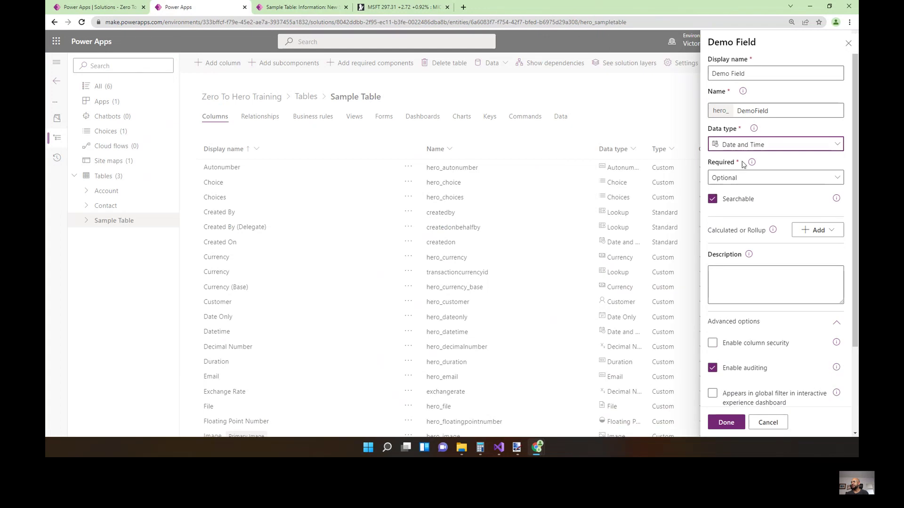
left_click(319, 8)
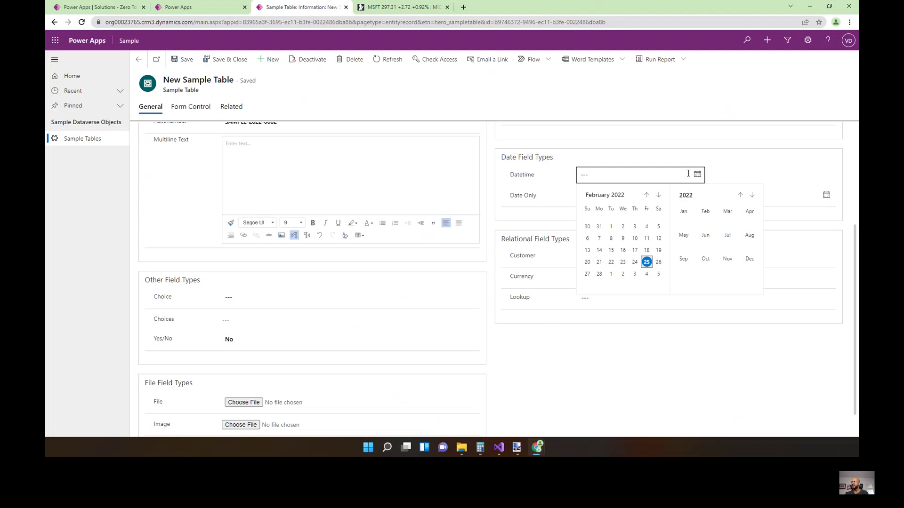
left_click(646, 261)
left_click(826, 174)
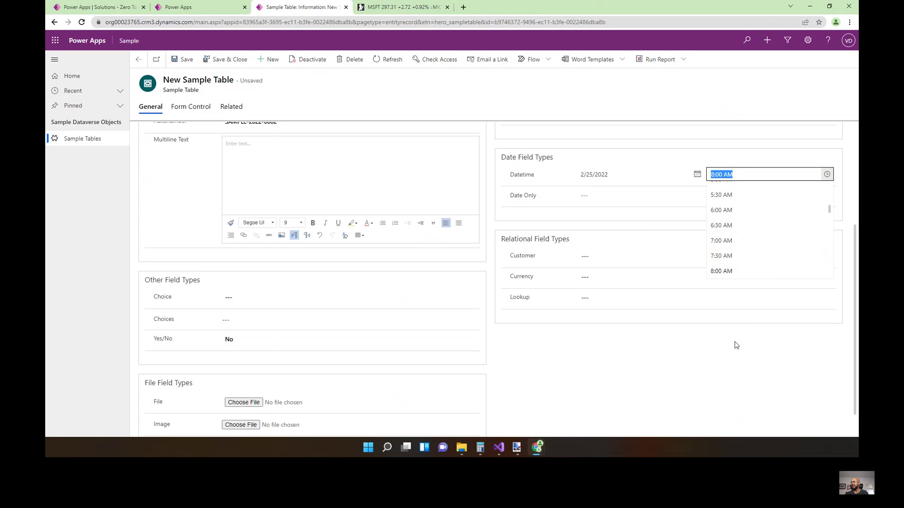
left_click(724, 375)
Change Demo Field to Date Only and check the record's Date Only picker.
left_click(197, 7)
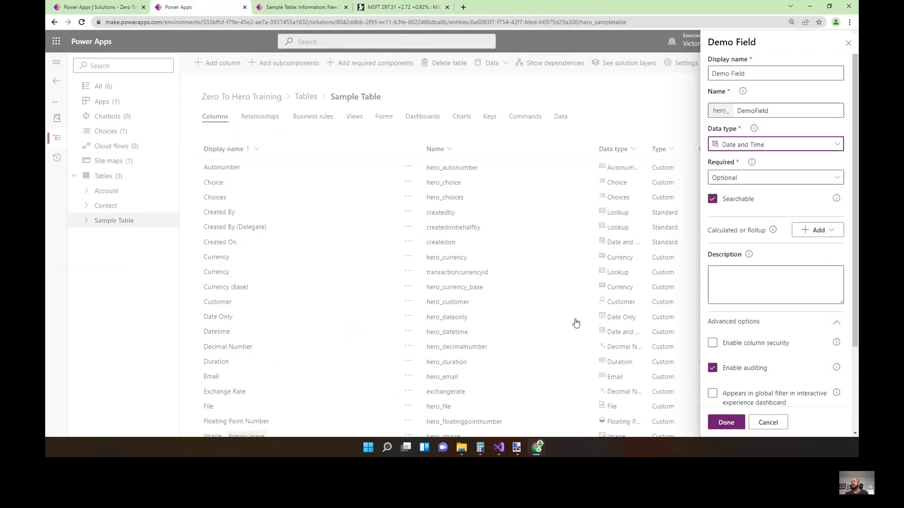
left_click(759, 145)
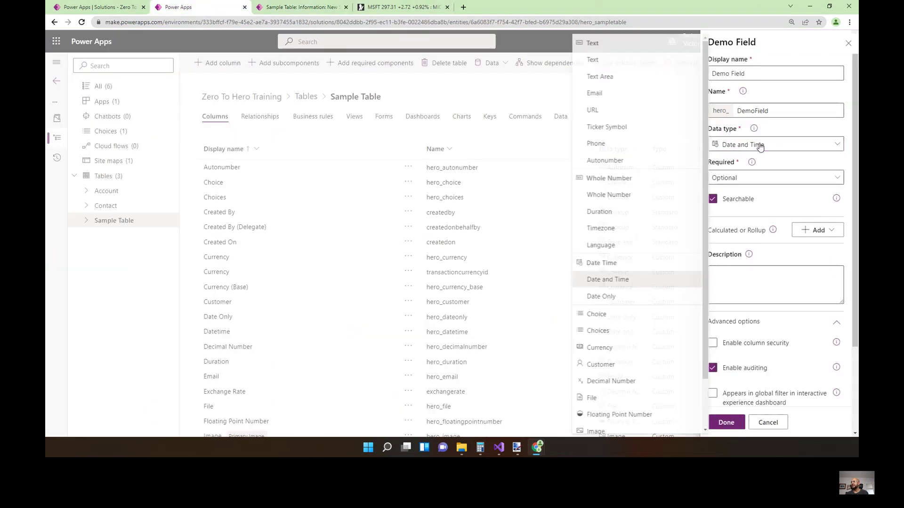
left_click(631, 296)
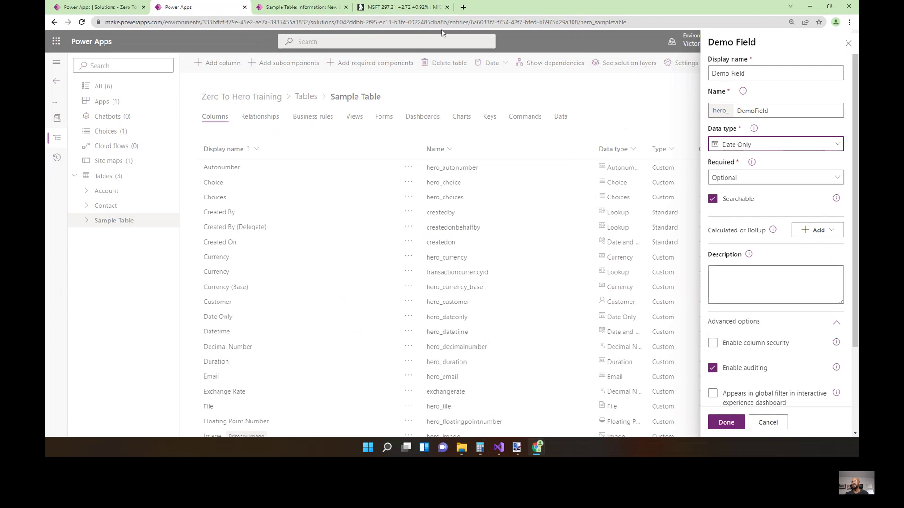
left_click(305, 7)
left_click(700, 196)
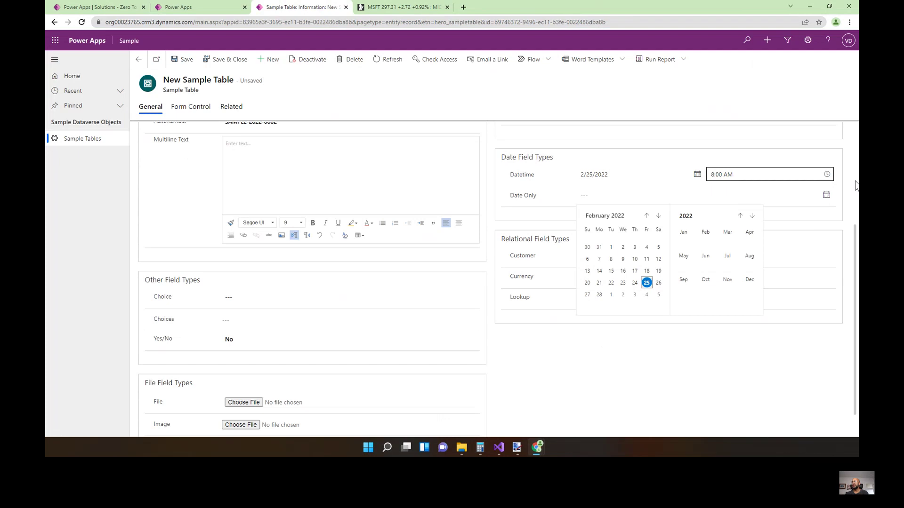
left_click(221, 11)
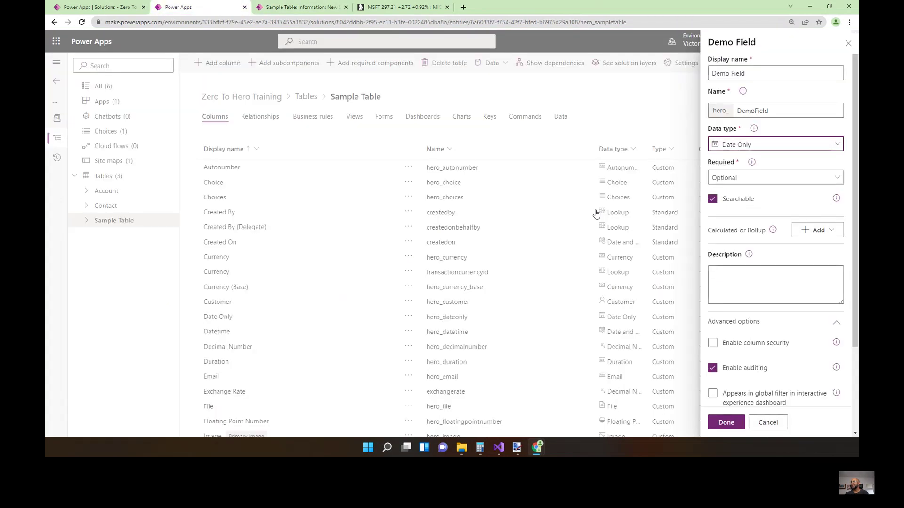
Switch Demo Field back to Date and Time with Time zone independent behavior.
scroll(789, 339, "down", 1)
scroll(789, 339, "down", 2)
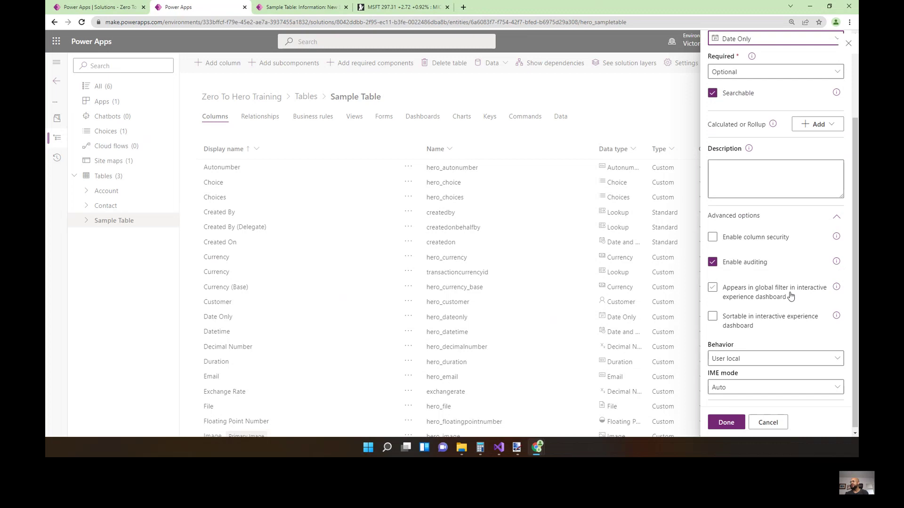
scroll(790, 297, "up", 1)
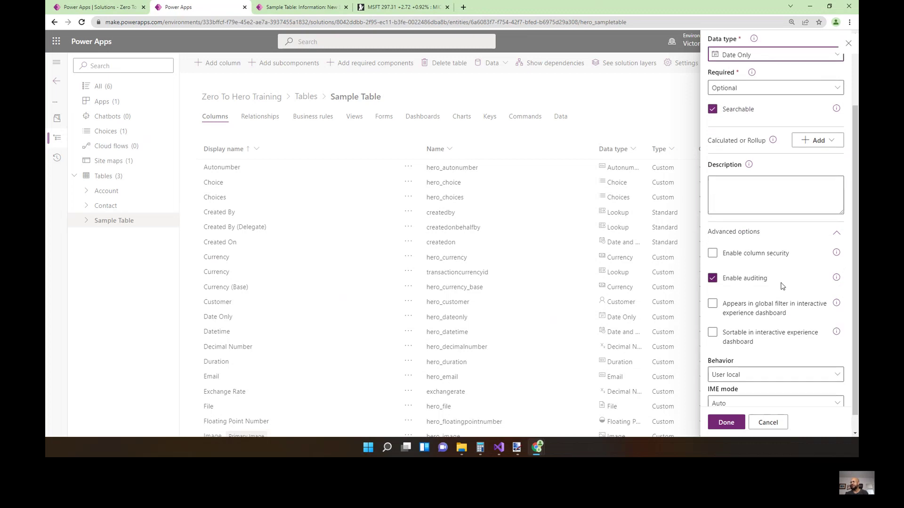
left_click(777, 56)
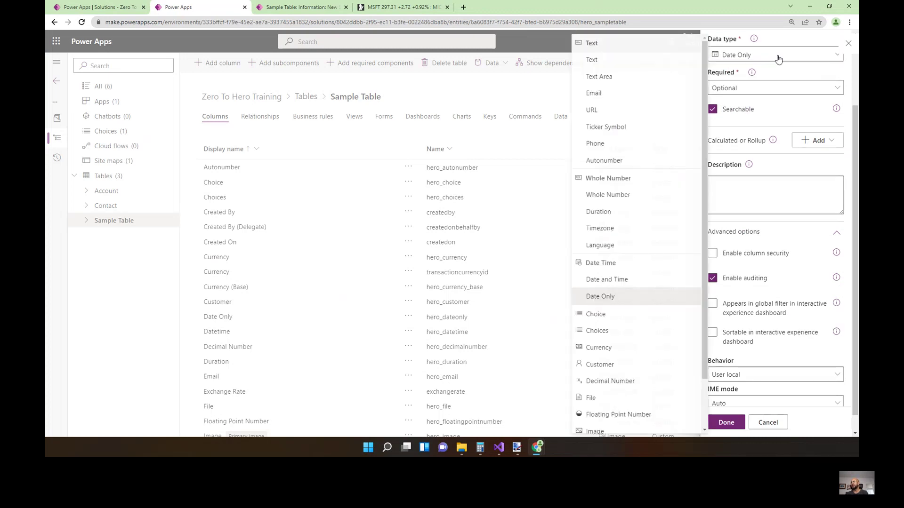
left_click(641, 280)
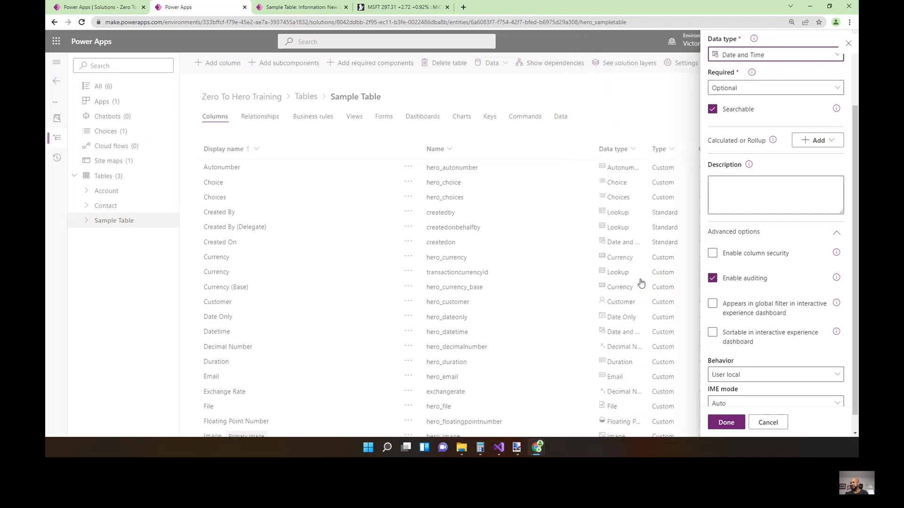
scroll(828, 357, "down", 1)
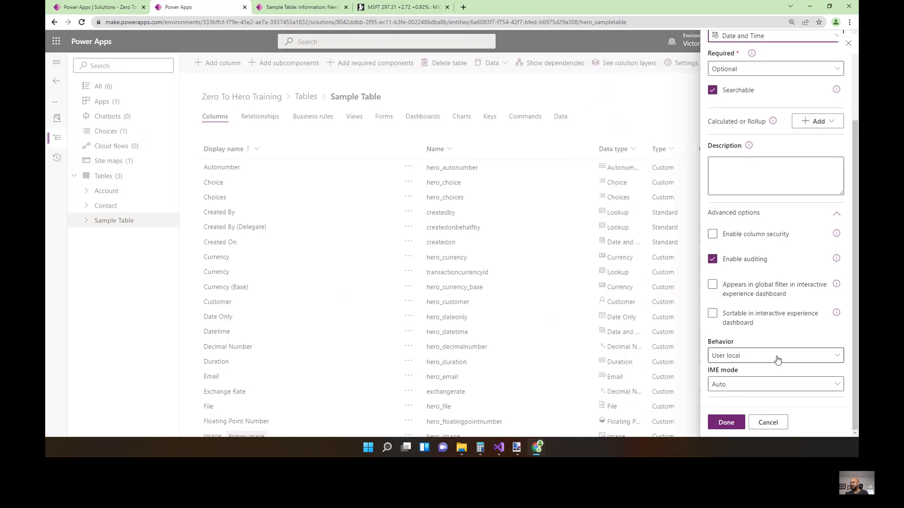
left_click(836, 356)
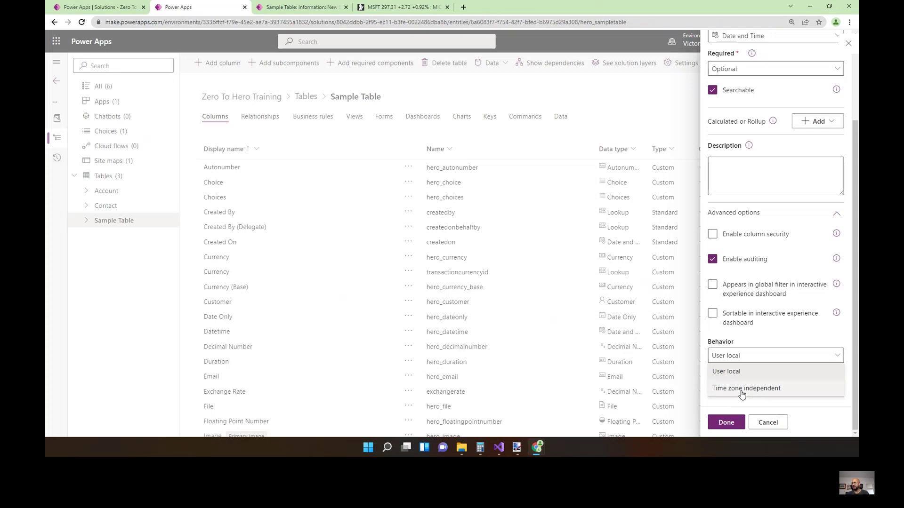
left_click(742, 389)
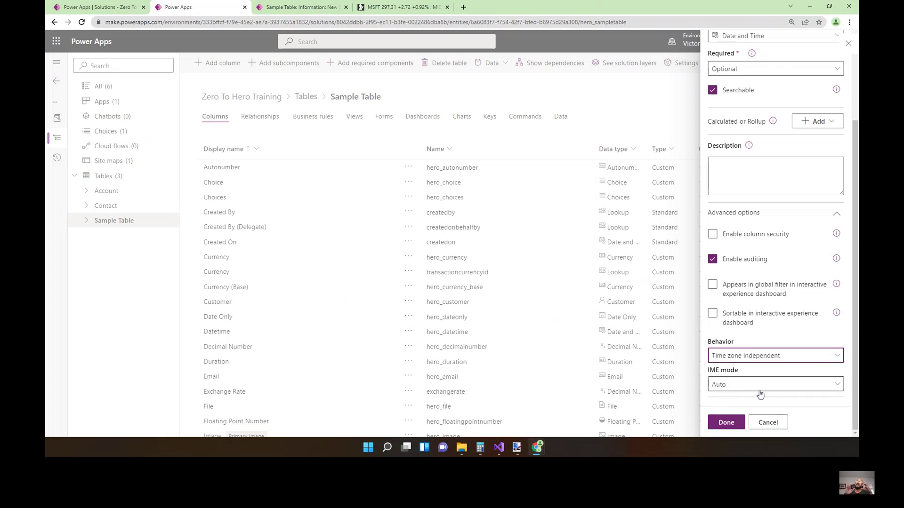
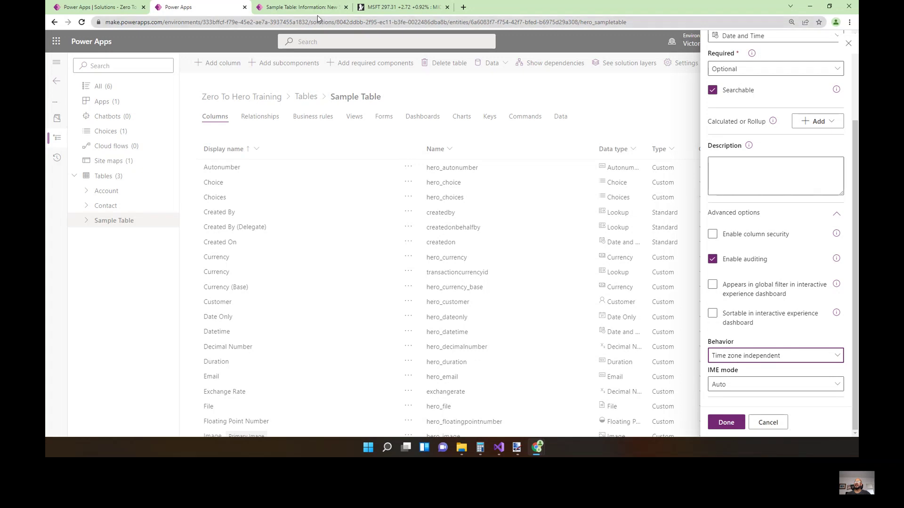
Switch to the running app's new Sample Table record form.
left_click(301, 7)
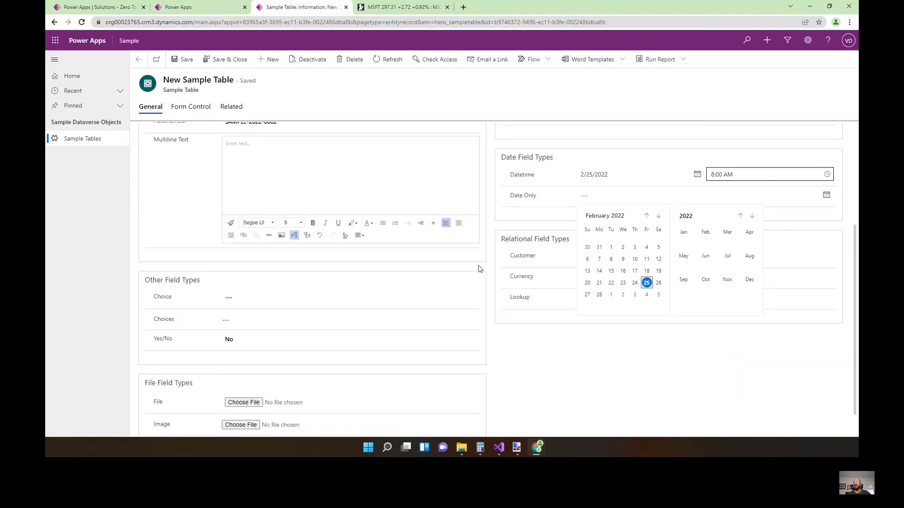
Set Choice to Option 1 and Choices to Option 1 and Option 2.
left_click(530, 343)
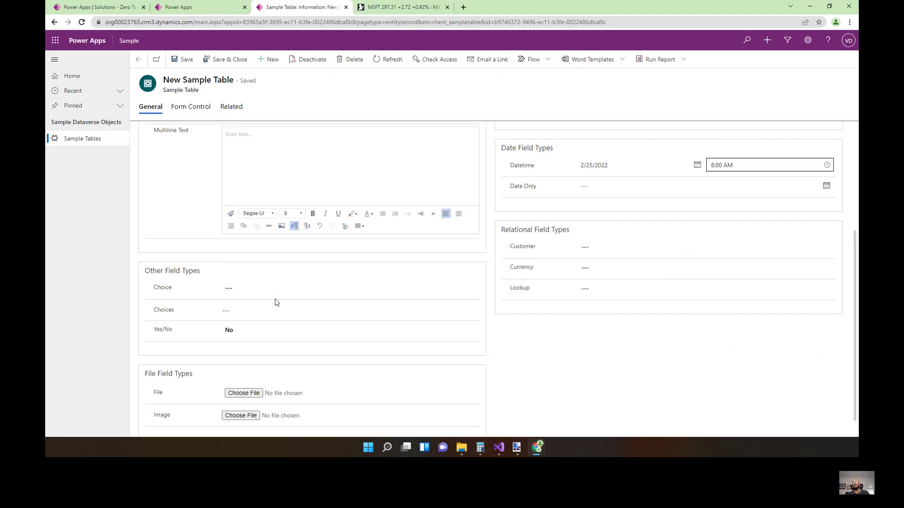
left_click(470, 290)
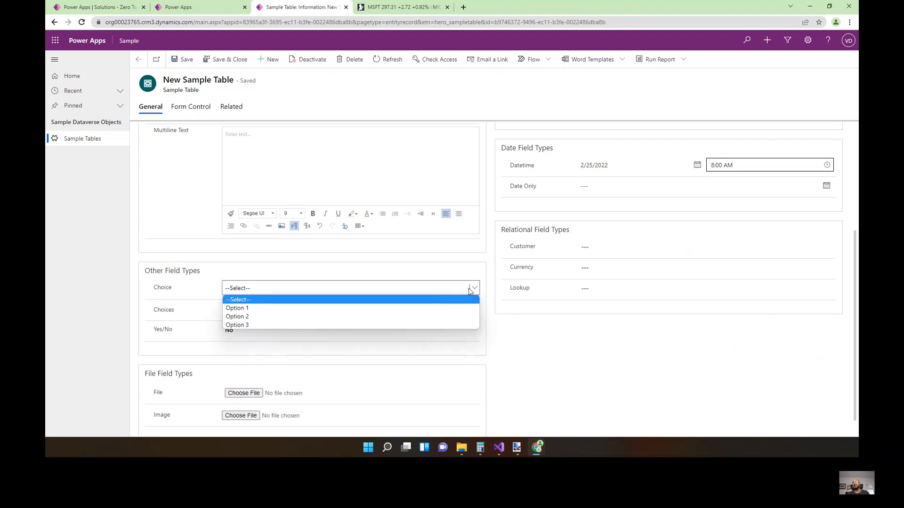
left_click(253, 309)
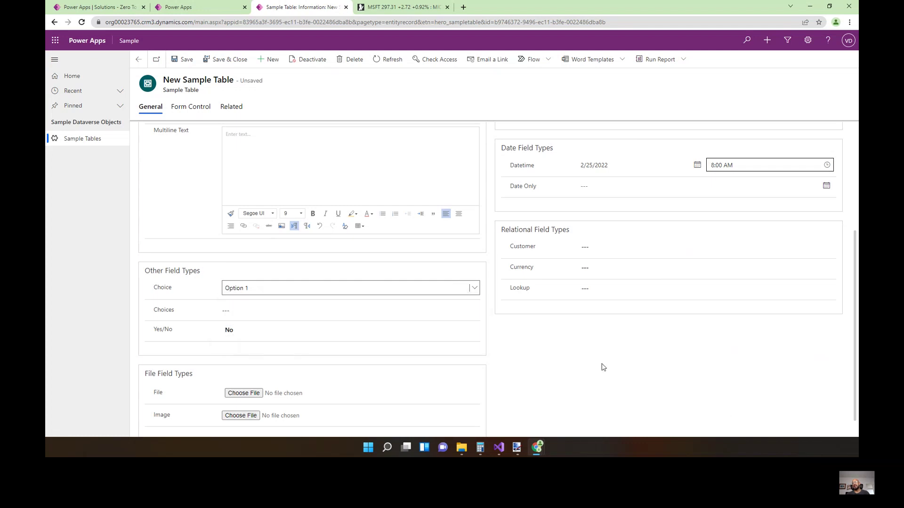
left_click(474, 314)
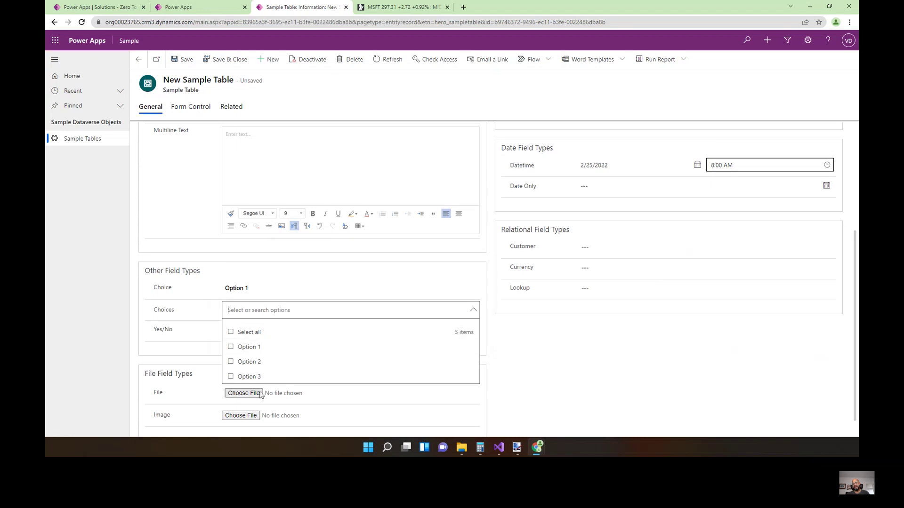
left_click(232, 348)
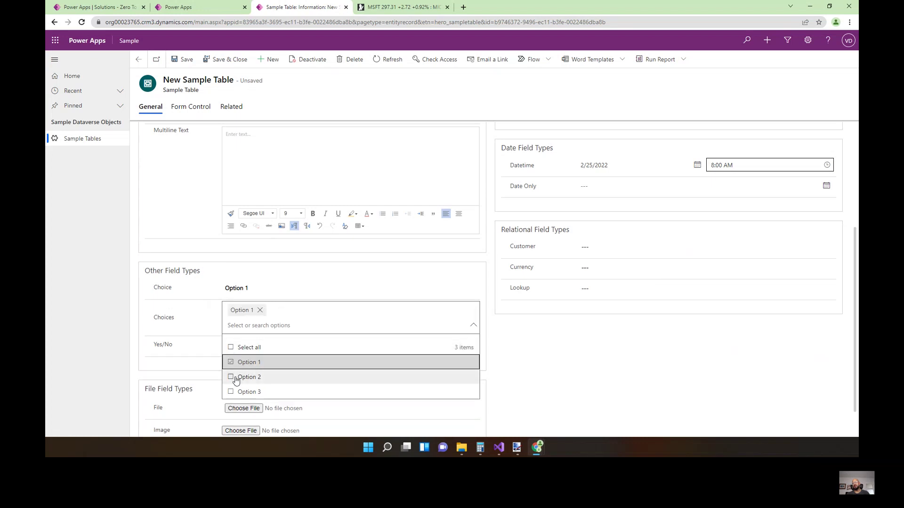
left_click(234, 378)
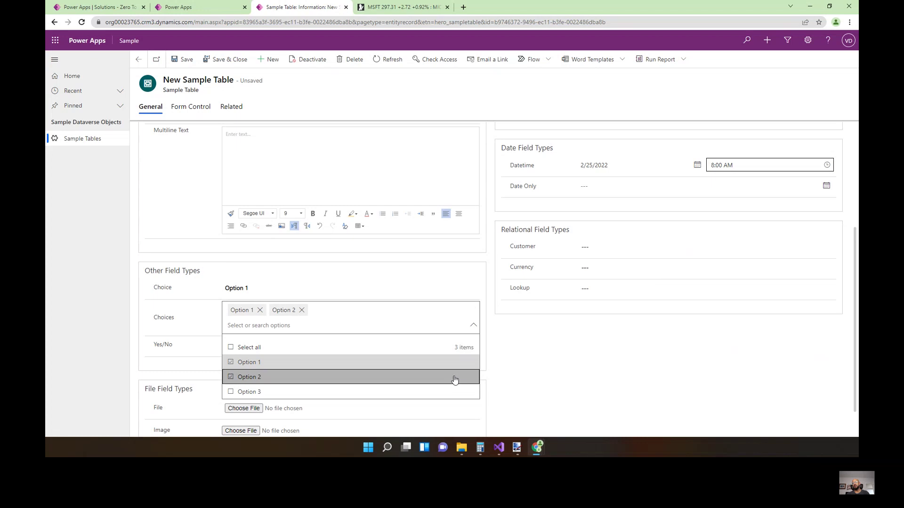
left_click(514, 354)
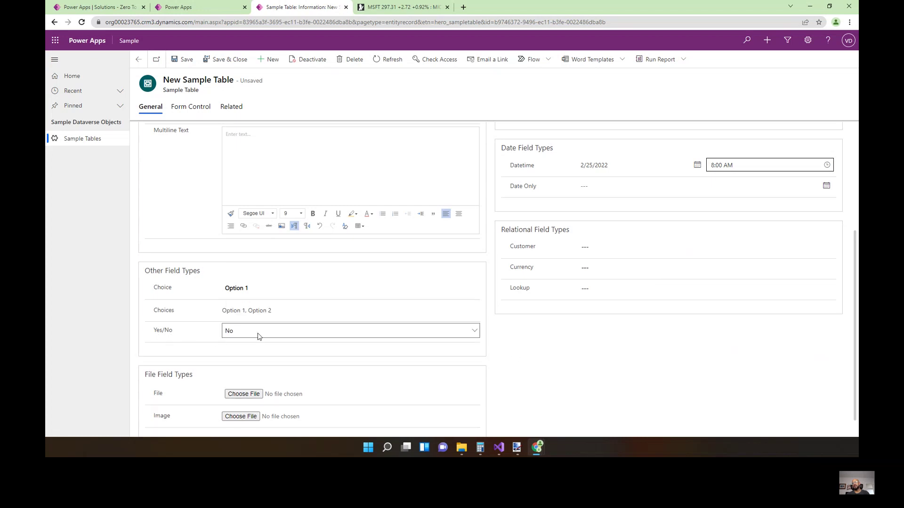
Leave Yes/No at No and return to the Demo Field column settings.
left_click(258, 335)
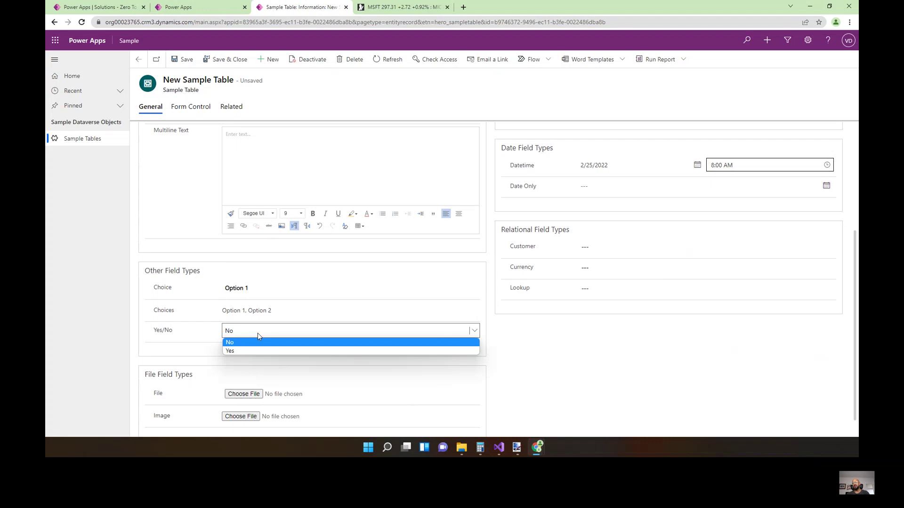
left_click(517, 334)
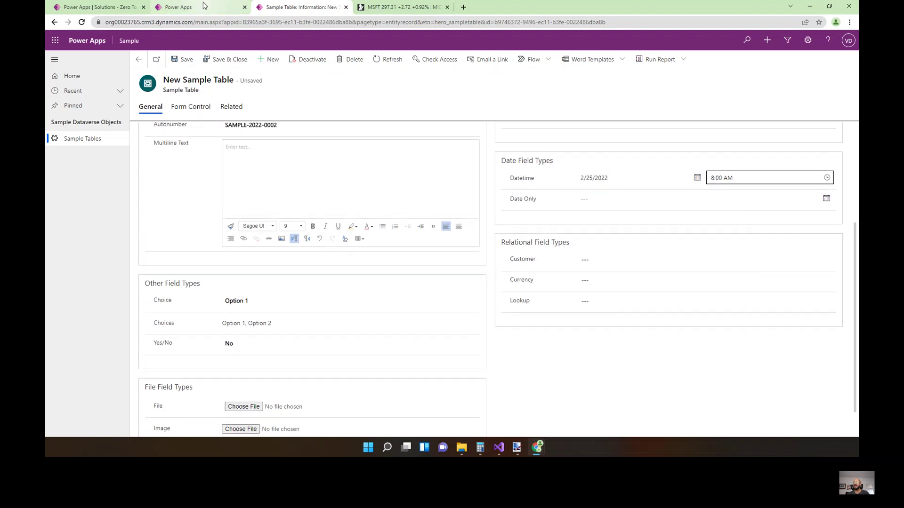
left_click(203, 5)
scroll(849, 148, "up", 3)
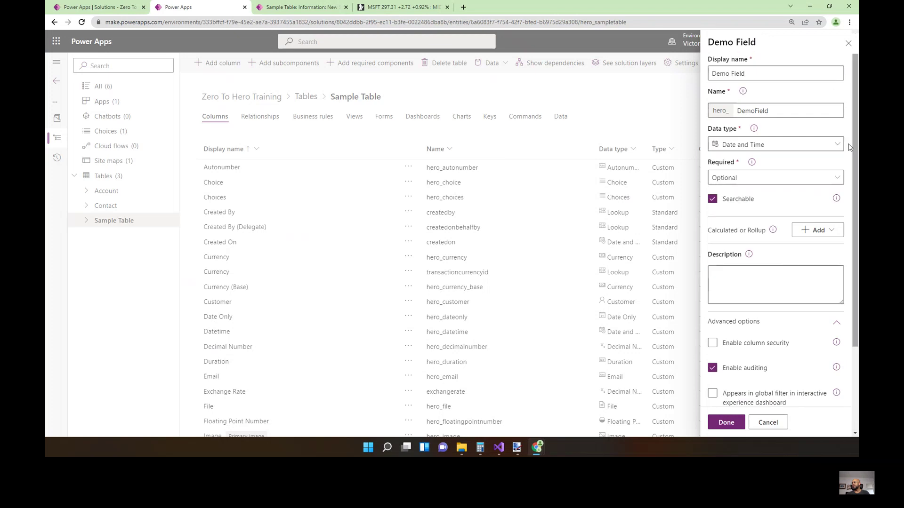
Make Demo Field a Choice column using the existing Choice set.
left_click(829, 144)
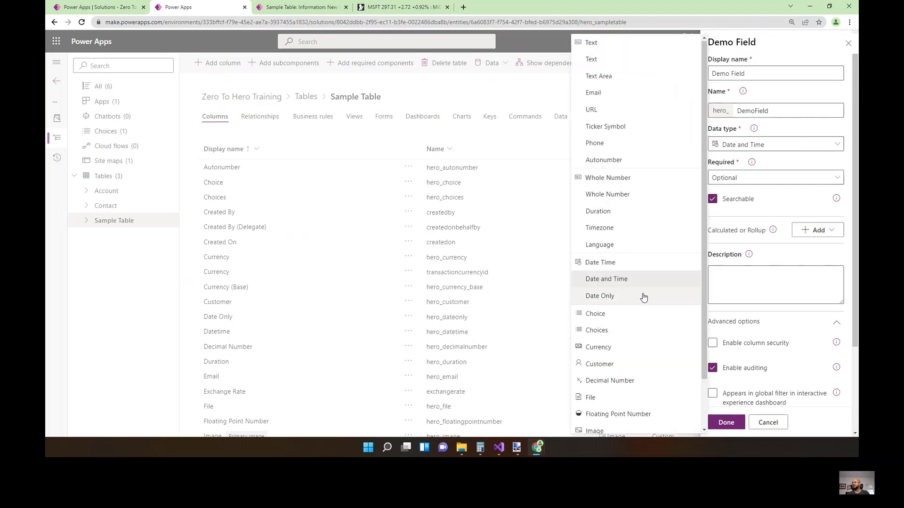
left_click(633, 314)
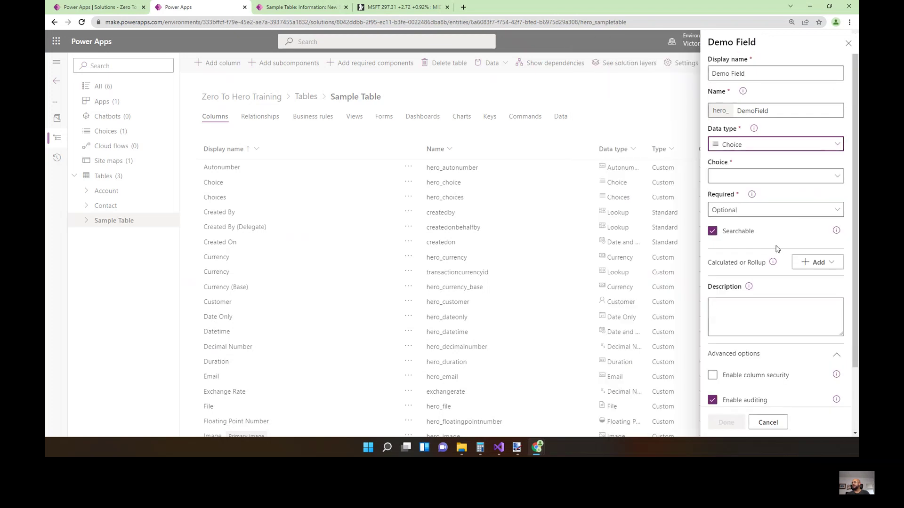
left_click(790, 179)
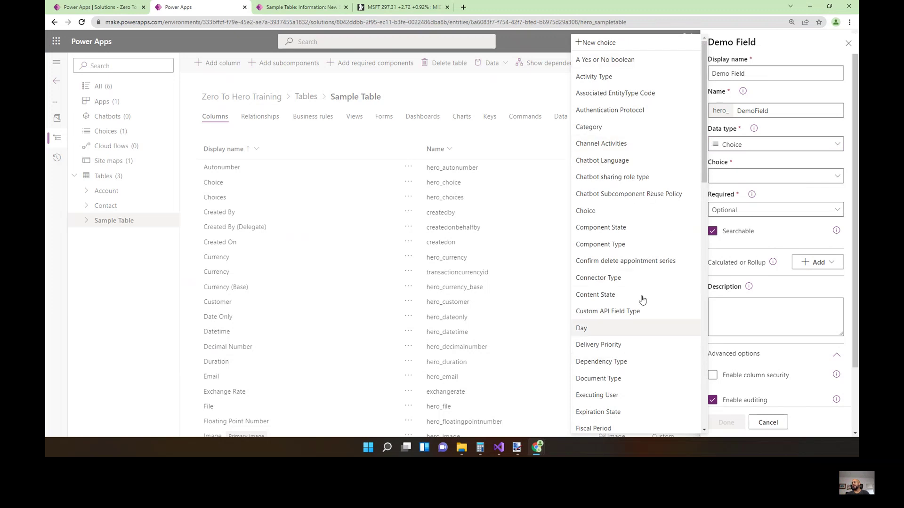
left_click(590, 214)
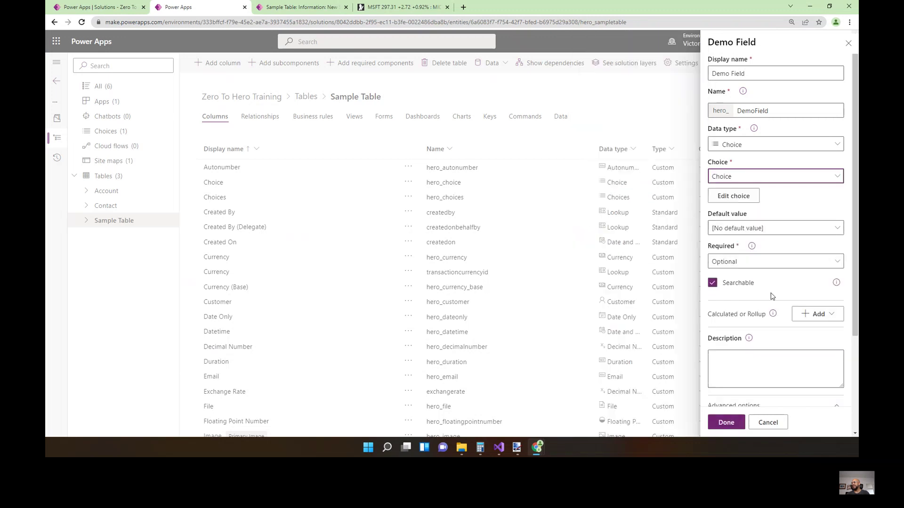
View the Choice set's items in the choice editor and close it without saving.
scroll(767, 306, "down", 2)
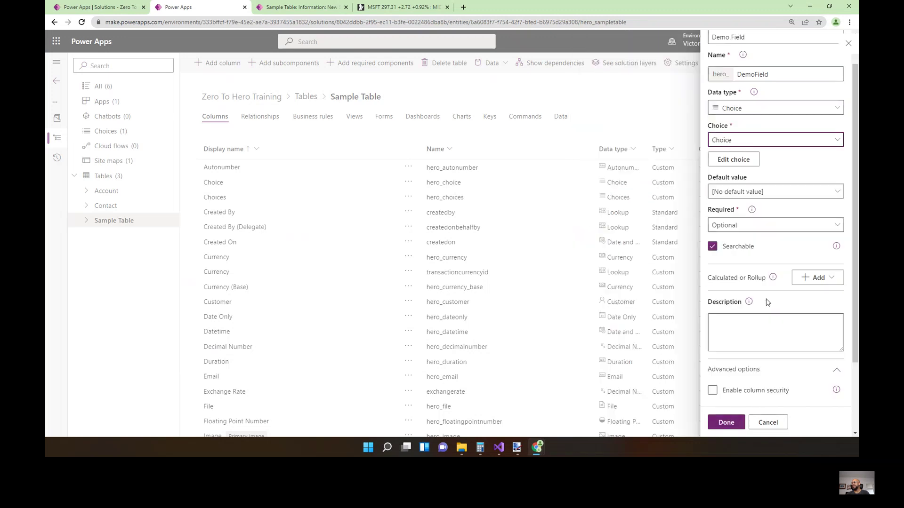
scroll(768, 301, "up", 2)
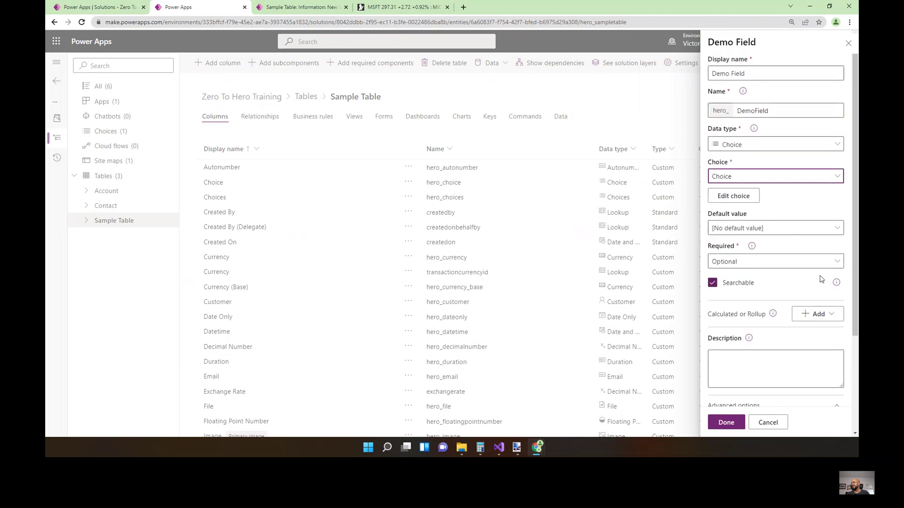
left_click(744, 198)
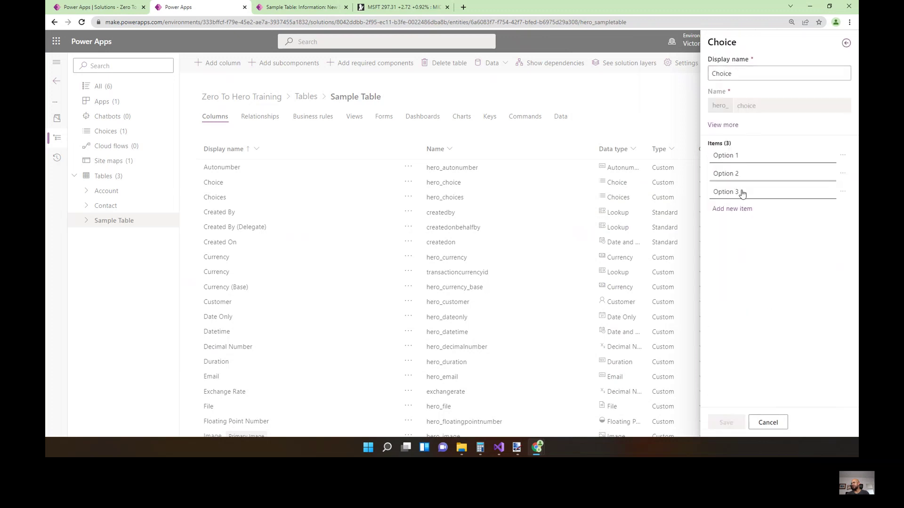
left_click(782, 427)
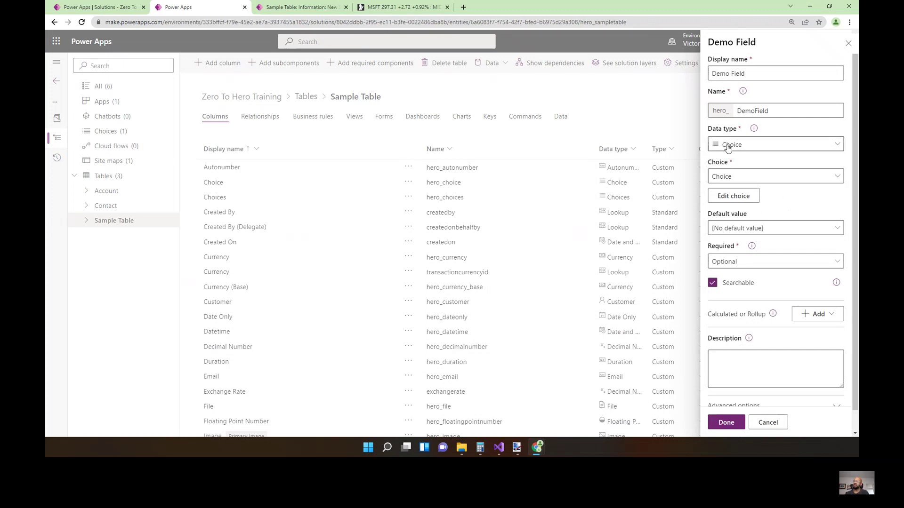
left_click(779, 144)
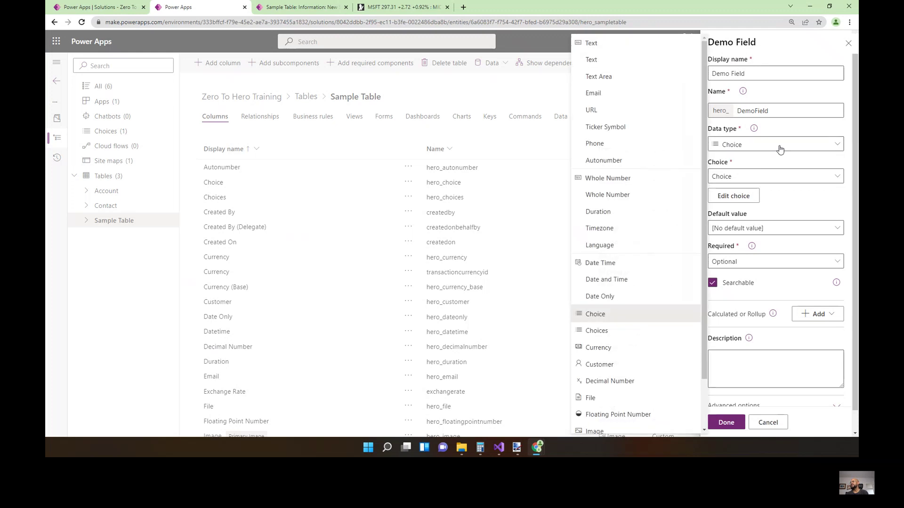
Change Demo Field to Choices tied to the Choice set, viewing its items without saving.
left_click(603, 335)
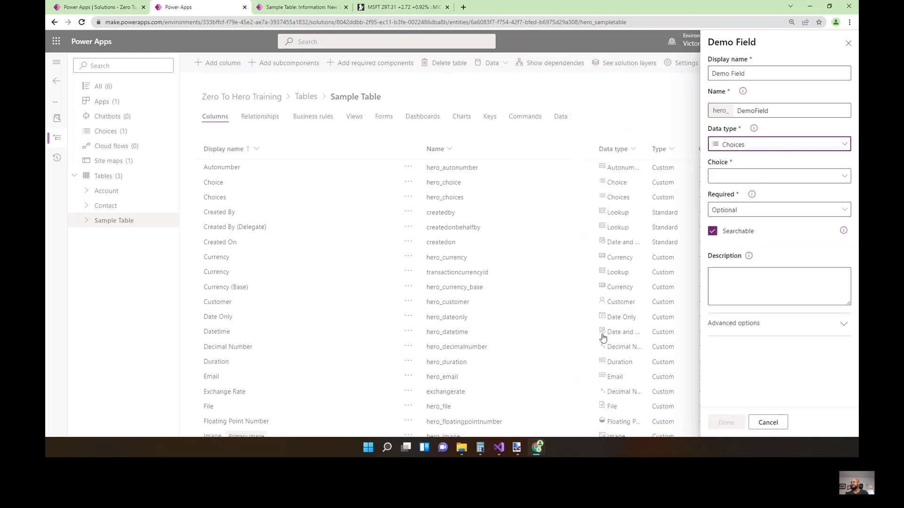
left_click(837, 182)
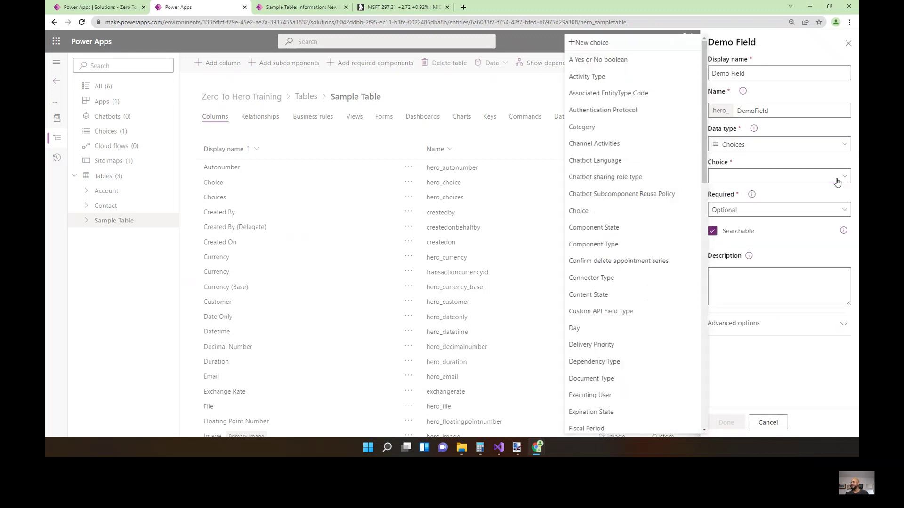
left_click(571, 214)
left_click(736, 197)
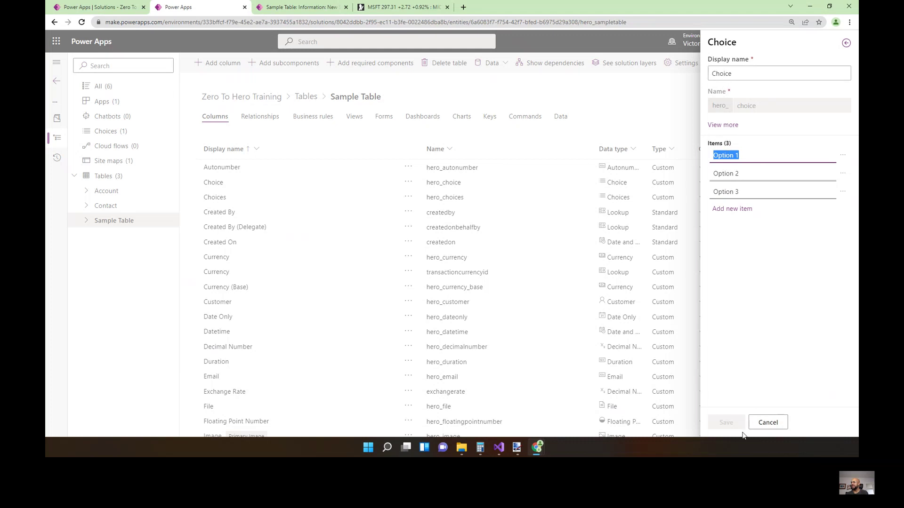
left_click(759, 429)
key("shift+Tab")
key("shift+Tab")
key("Return")
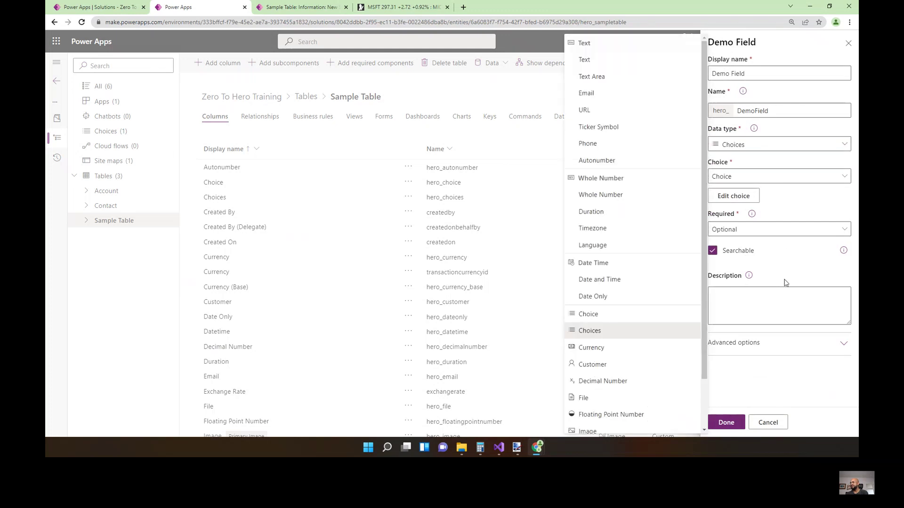
Make Demo Field a Yes/No column (Yes, No, default No), keeping the panel open.
scroll(674, 370, "down", 2)
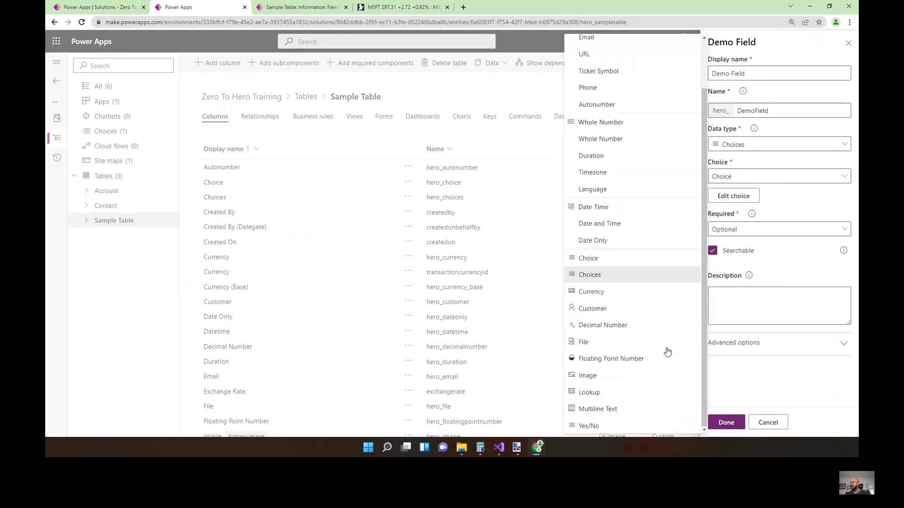
left_click(593, 426)
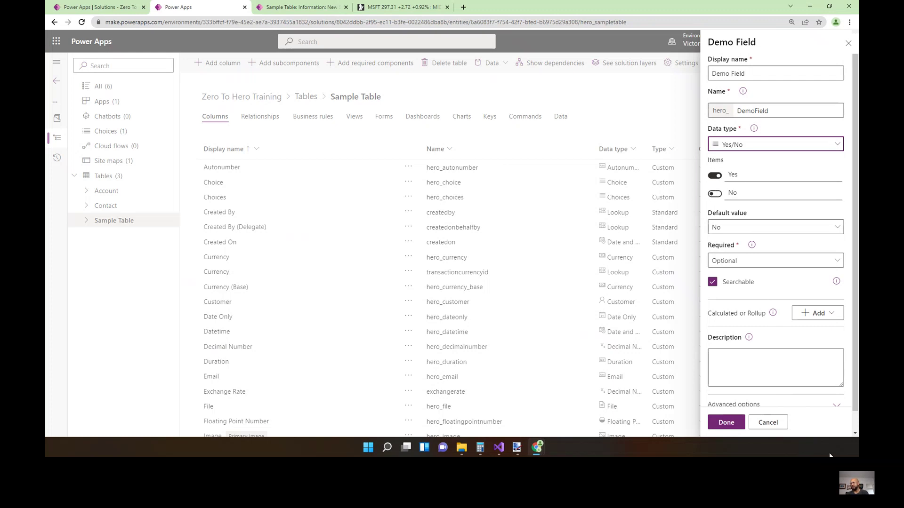
left_click(767, 422)
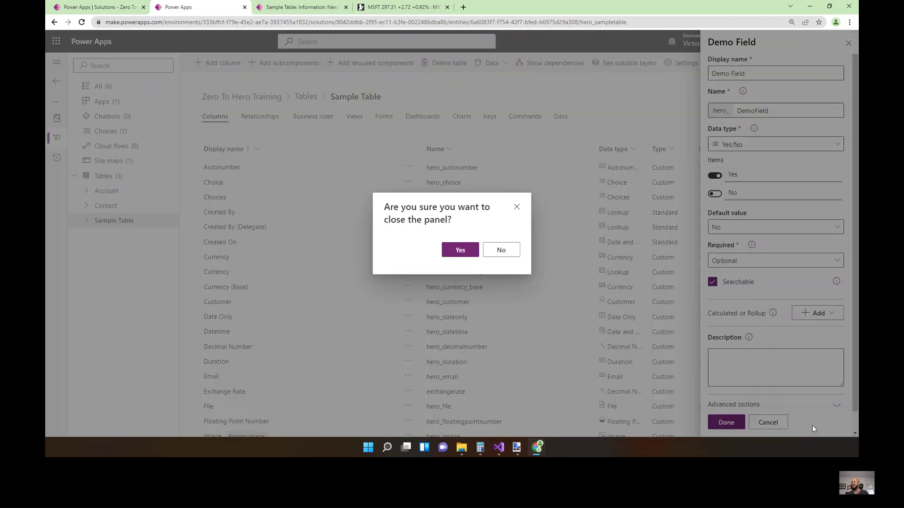
left_click(513, 248)
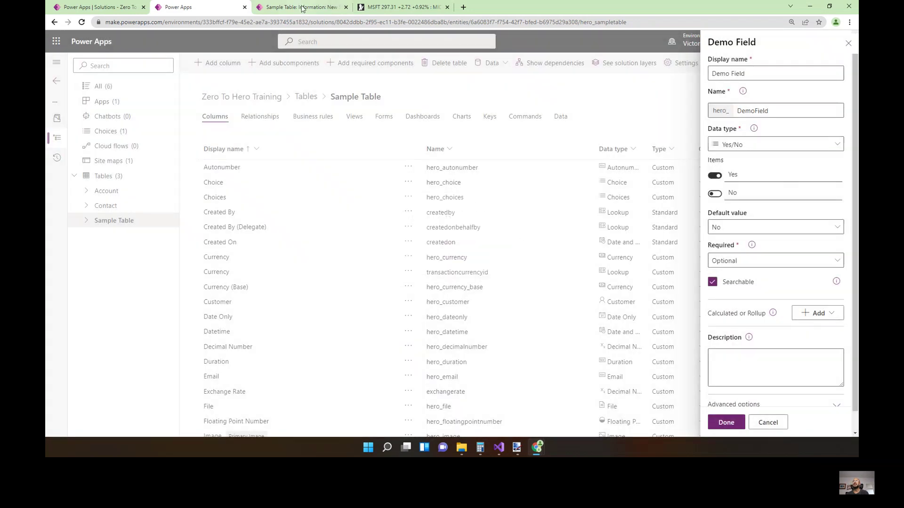
left_click(297, 6)
Set the record's Customer to Sample Account Record and leave Currency empty.
scroll(619, 322, "down", 1)
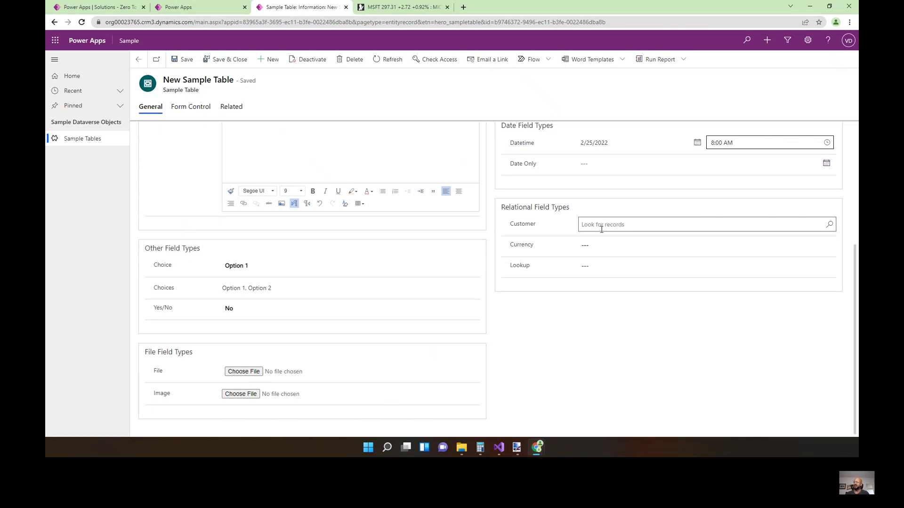
left_click(829, 225)
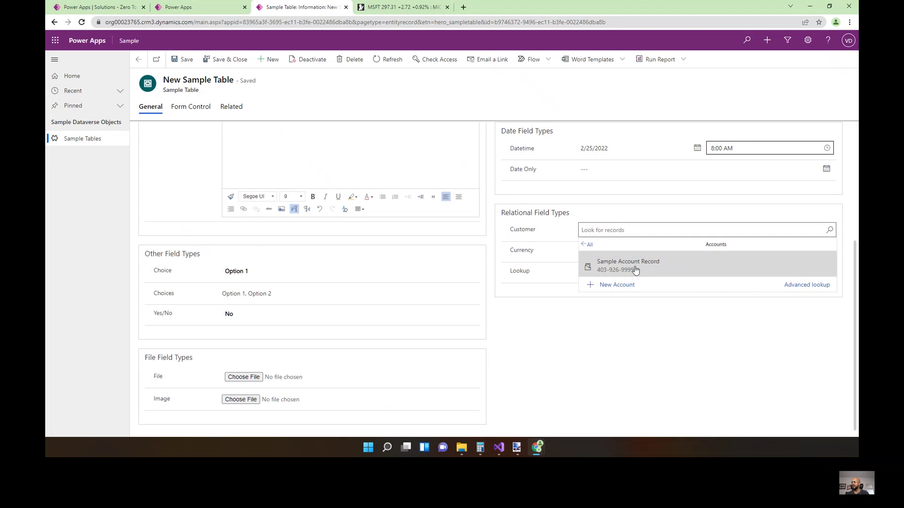
left_click(664, 268)
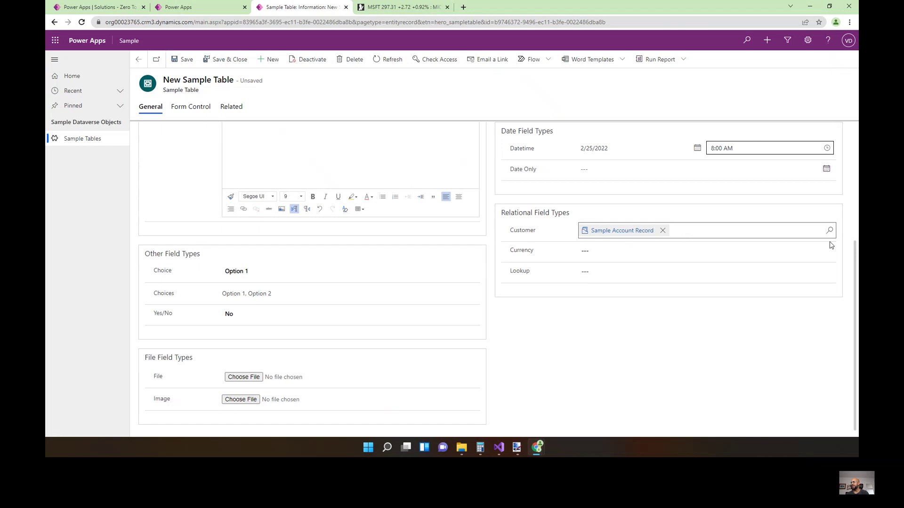
left_click(662, 231)
left_click(828, 231)
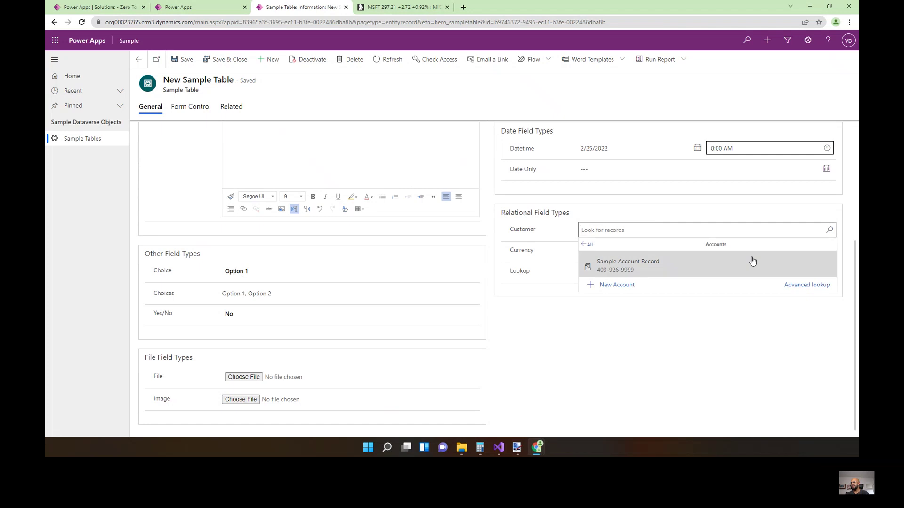
left_click(600, 258)
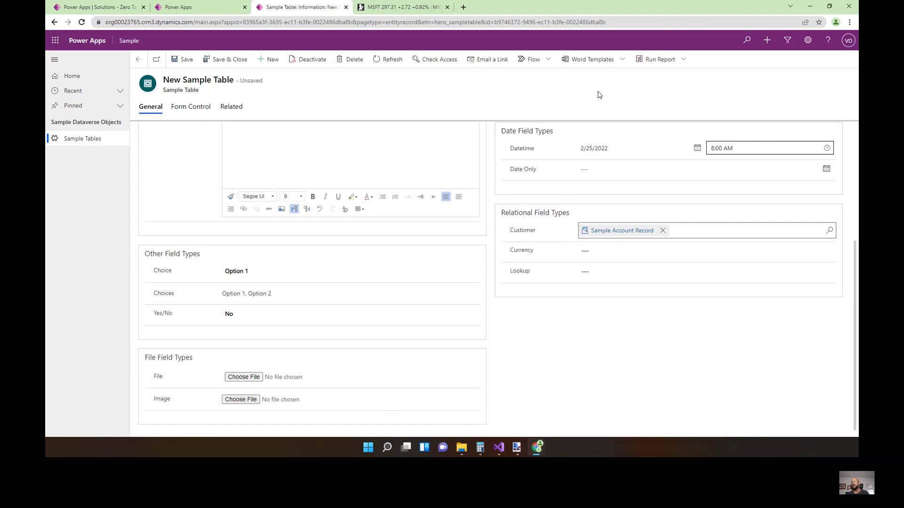
left_click(625, 250)
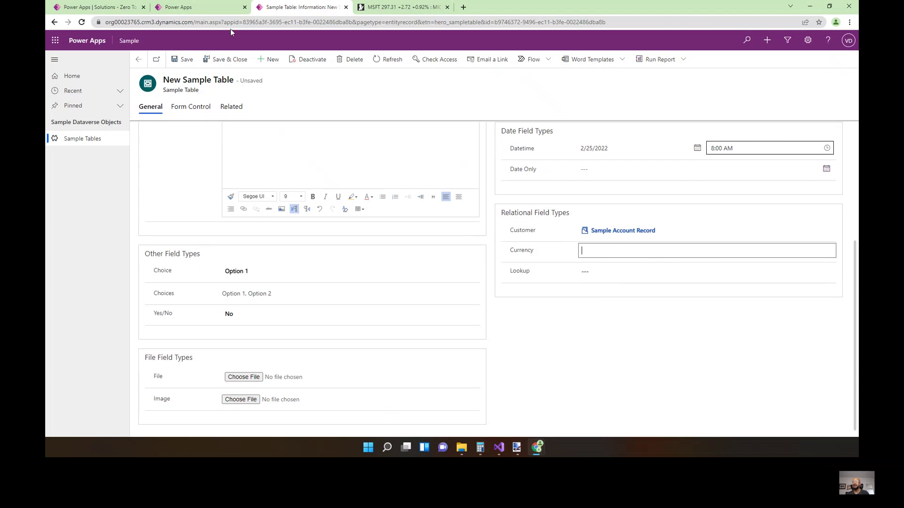
left_click(582, 329)
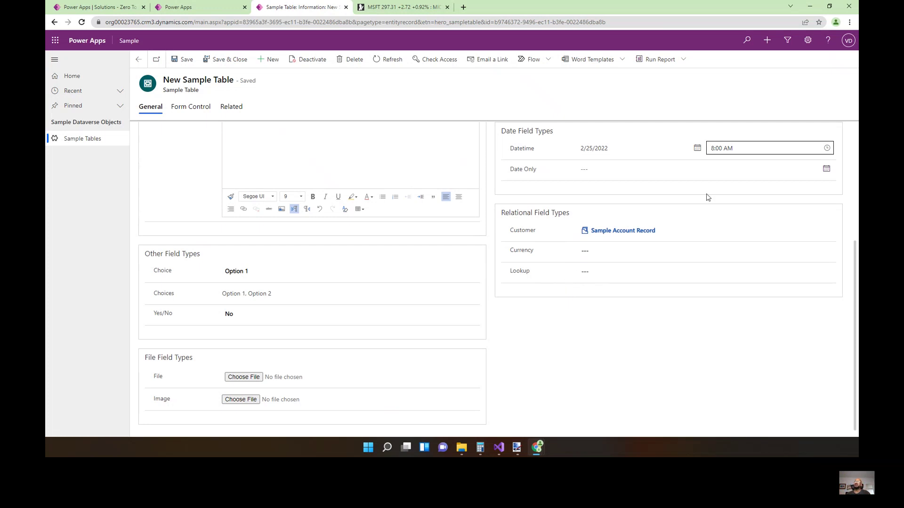
Change Demo Field's data type to Customer and show its advanced relationship options.
left_click(200, 9)
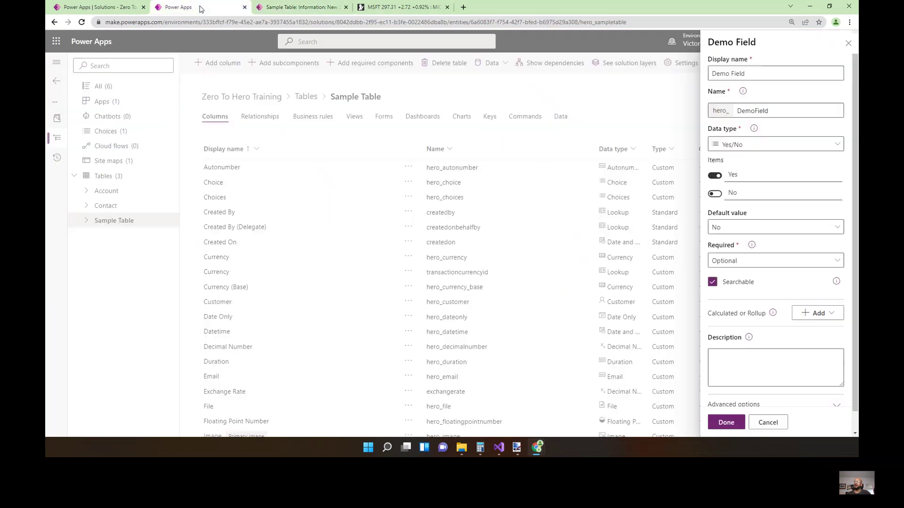
left_click(800, 148)
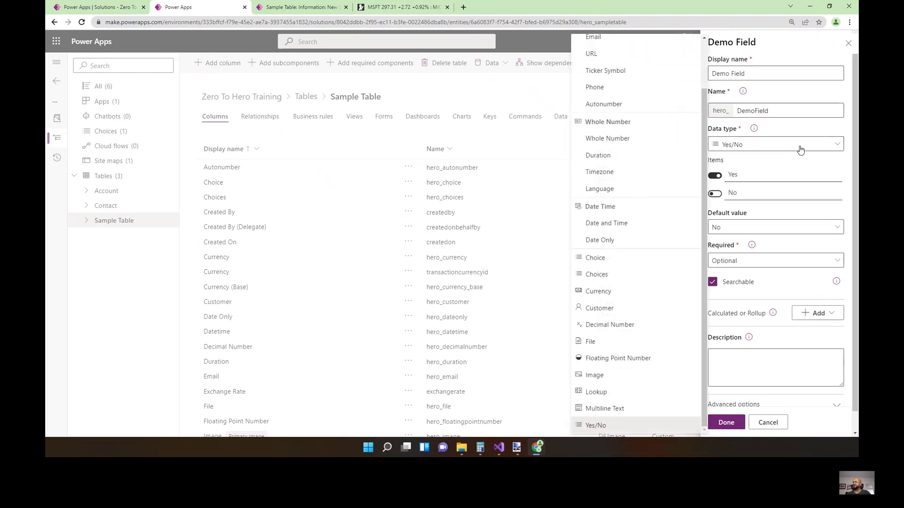
scroll(665, 196, "up", 2)
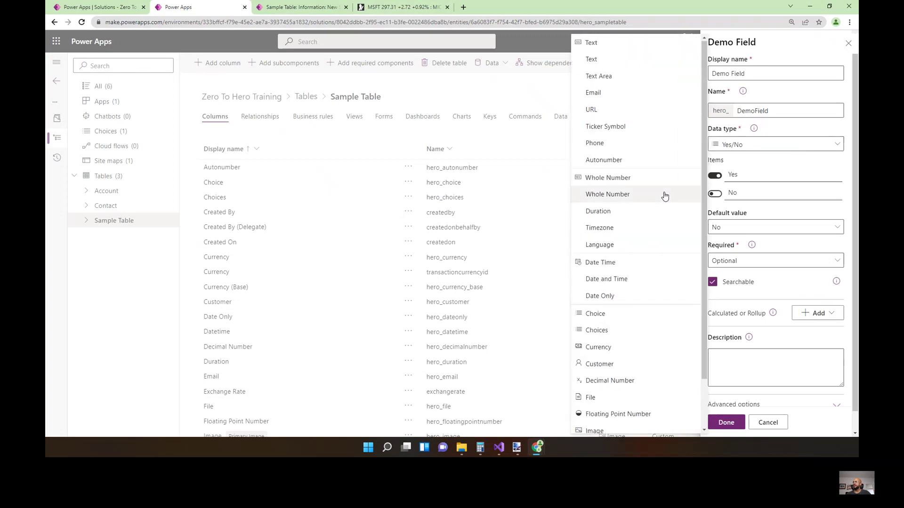
scroll(665, 197, "down", 1)
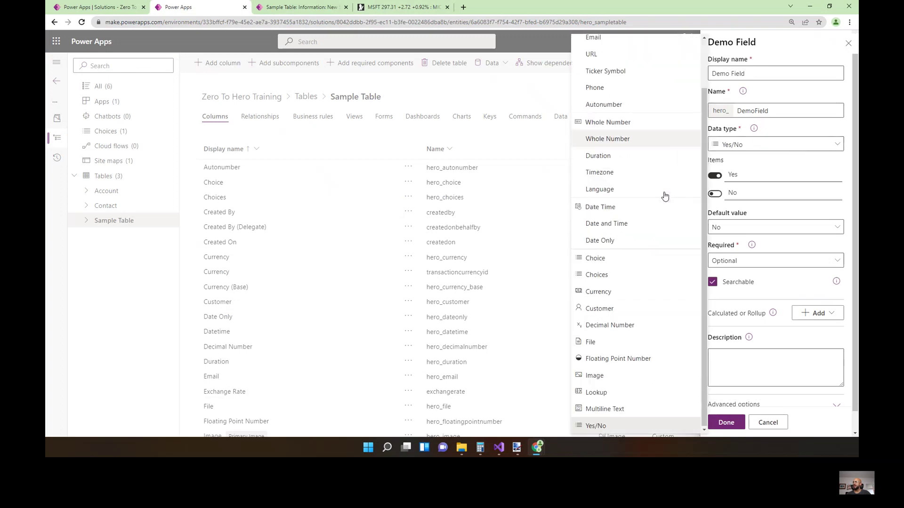
left_click(608, 312)
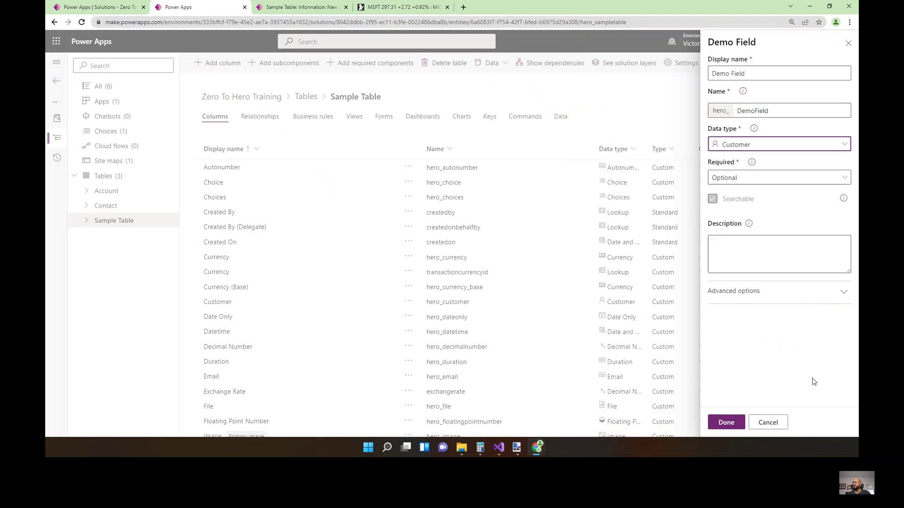
left_click(755, 295)
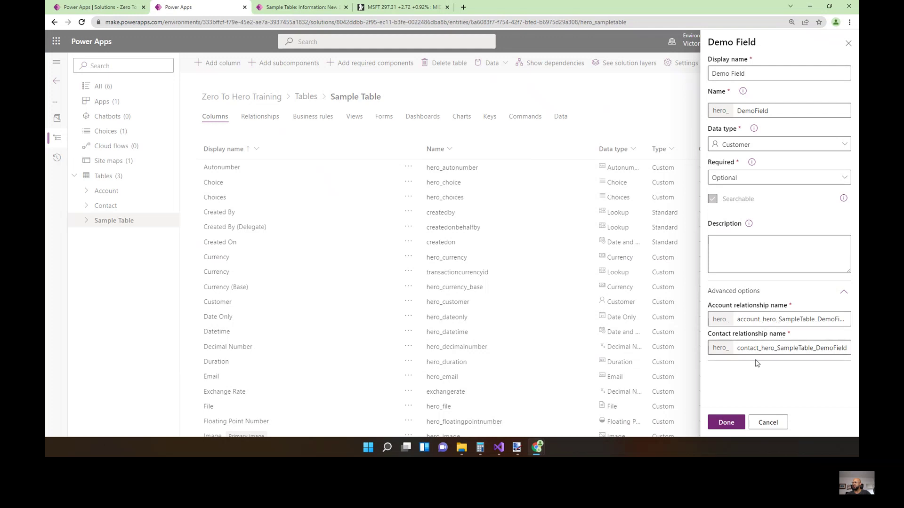
left_click(752, 147)
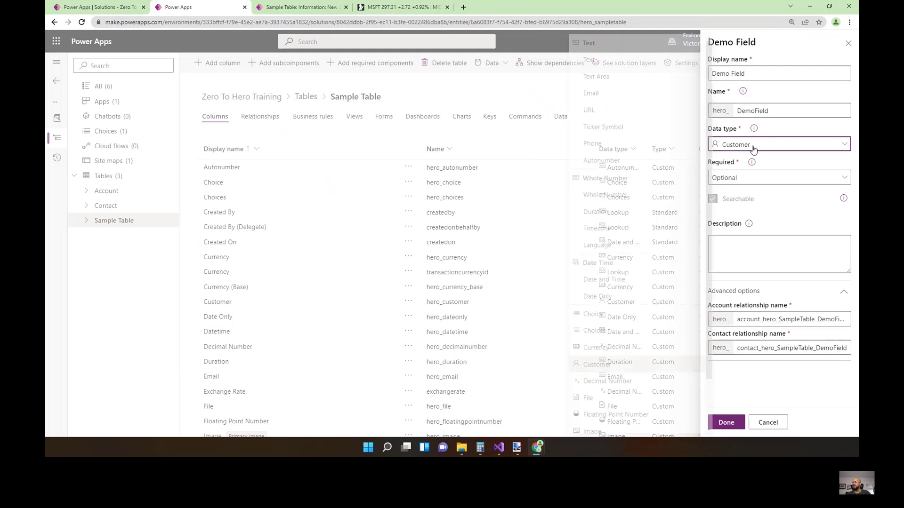
Change Demo Field to Currency, review its minimum value setting, then close the panel.
left_click(607, 348)
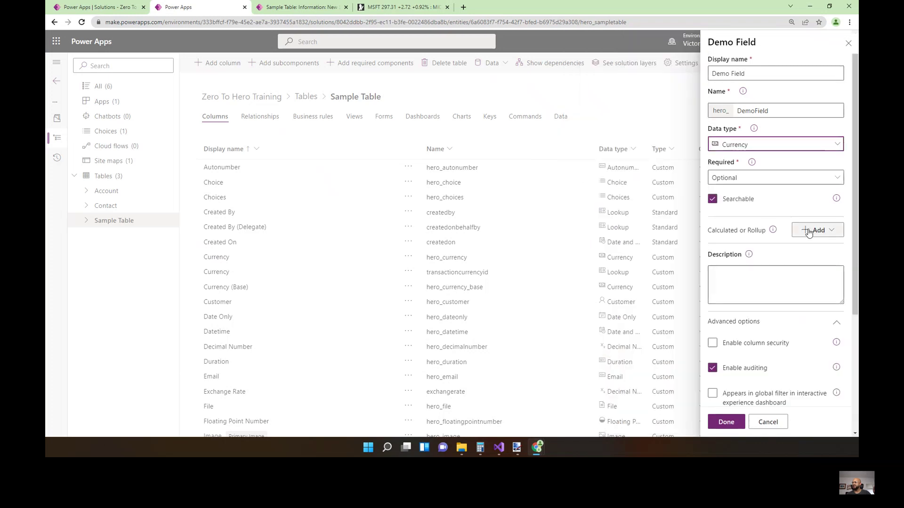
scroll(745, 312, "down", 3)
scroll(745, 312, "down", 1)
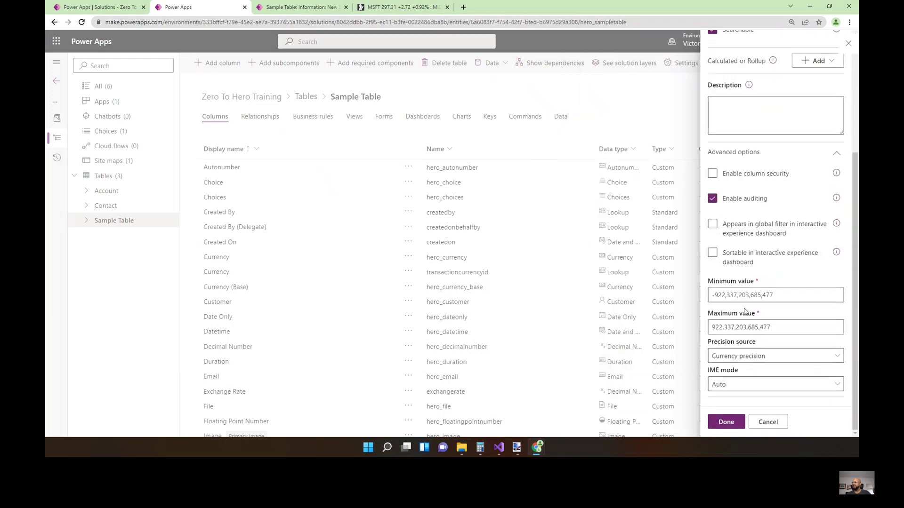
left_click(780, 291)
scroll(782, 294, "up", 4)
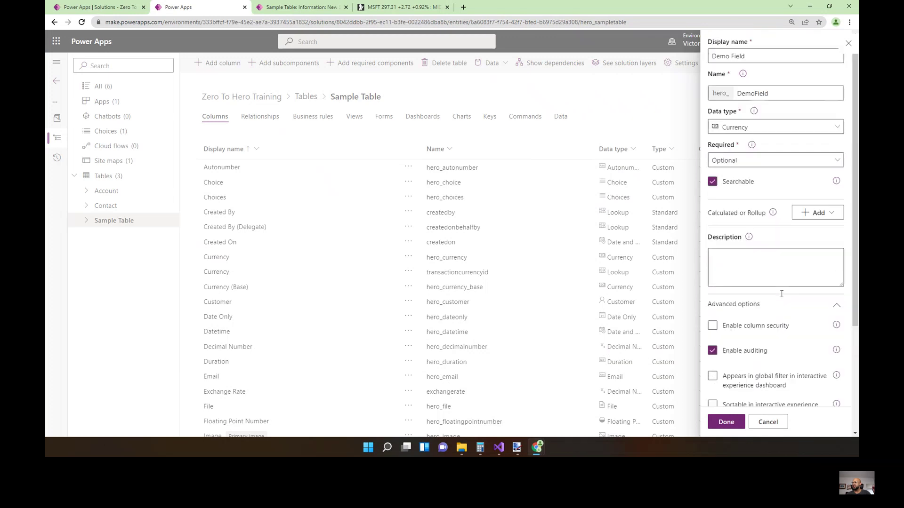
left_click(824, 144)
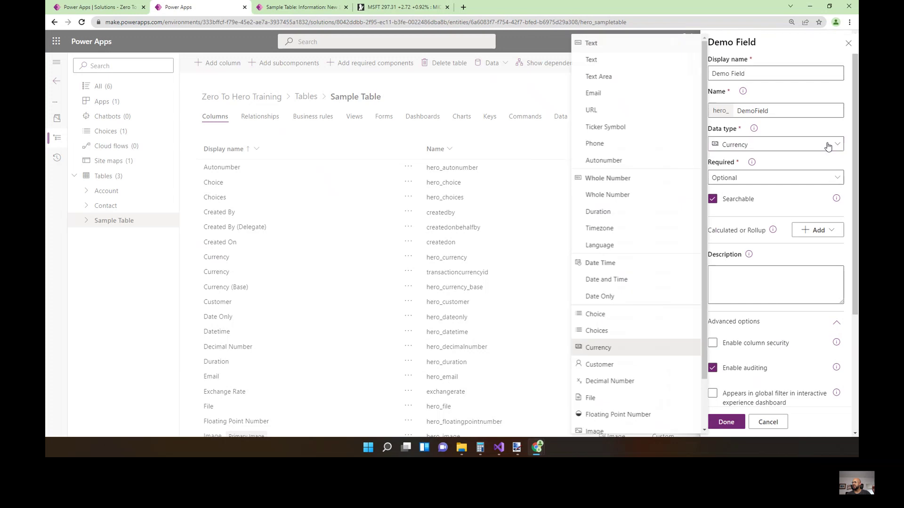
left_click(831, 144)
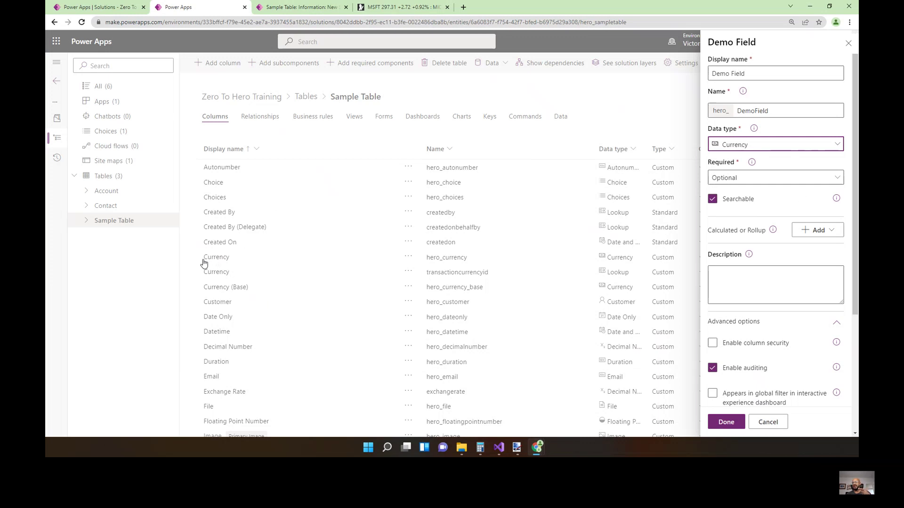
left_click(460, 261)
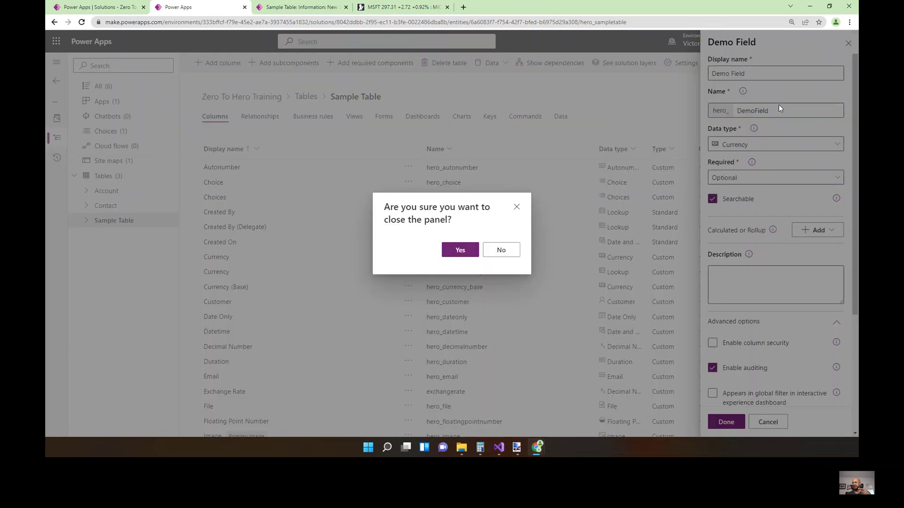
Discard the Demo Field panel, review the Currency column names like hero_currency_base, and start a new column.
left_click(464, 253)
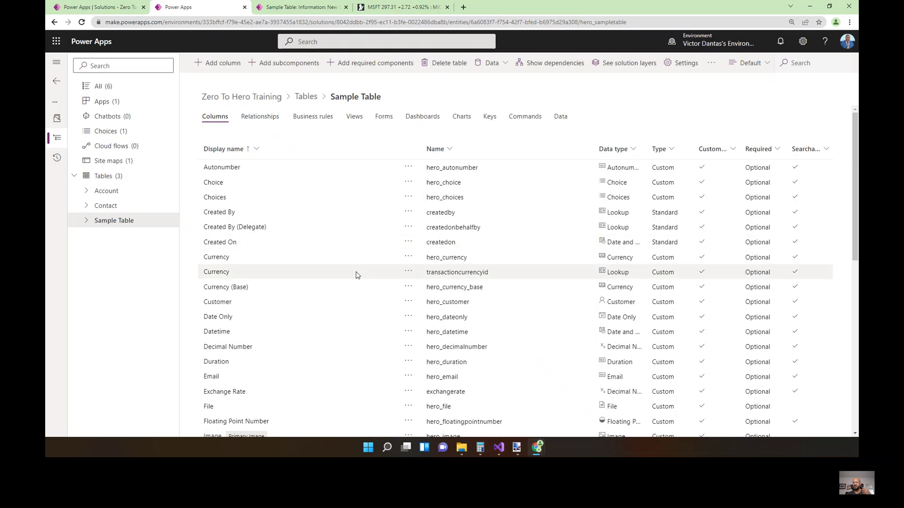
left_click(443, 261)
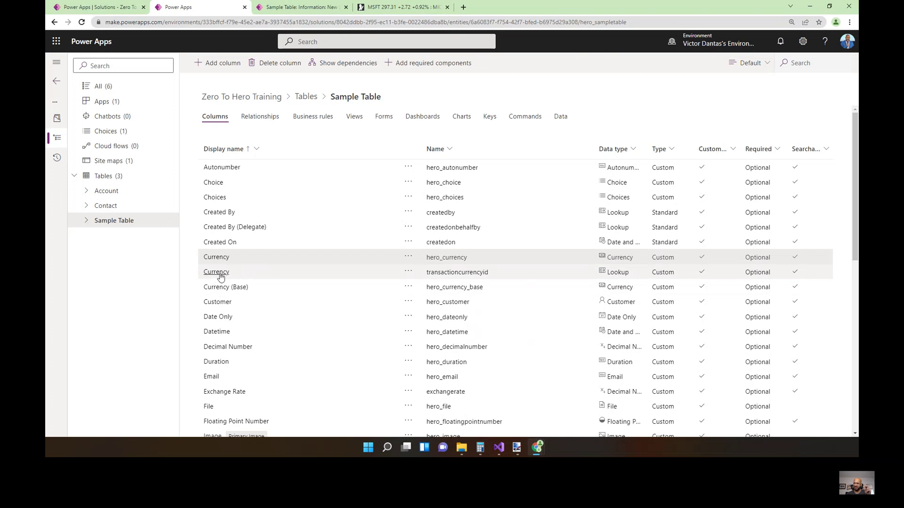
left_click_drag(245, 259, 201, 274)
double_click(202, 273)
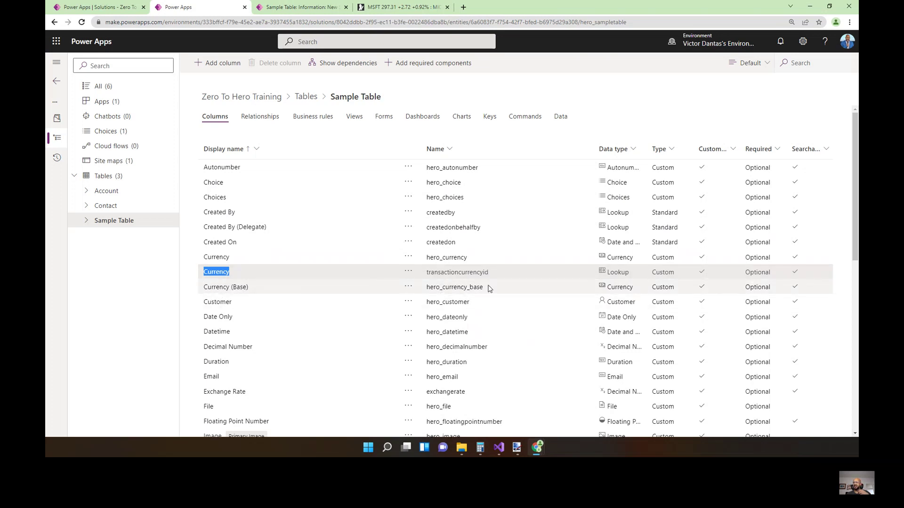
left_click_drag(488, 288, 418, 288)
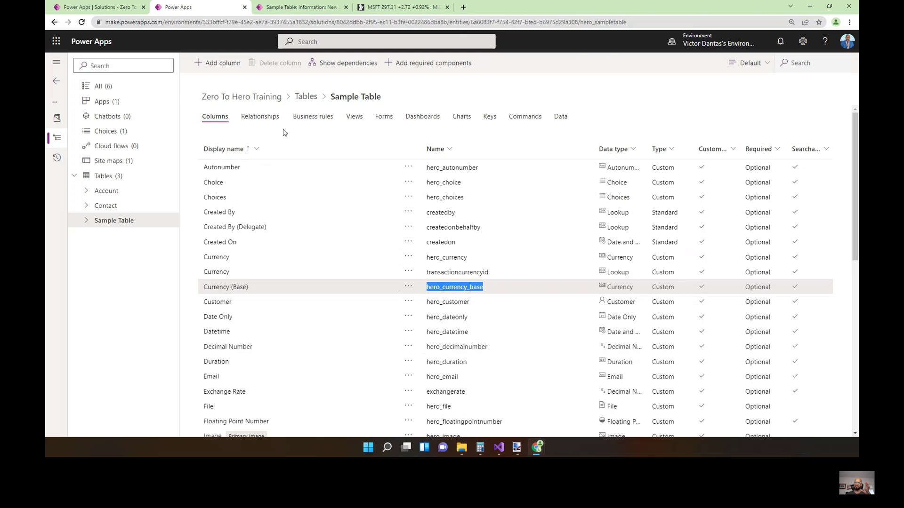
left_click(224, 63)
Name the new column 'Demo' and make it a Lookup.
left_click(753, 110)
left_click(728, 73)
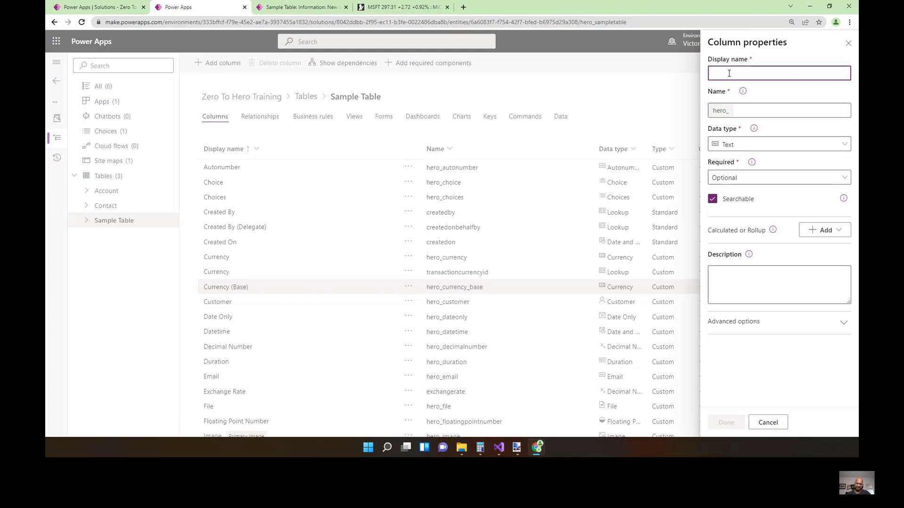
type("Demo")
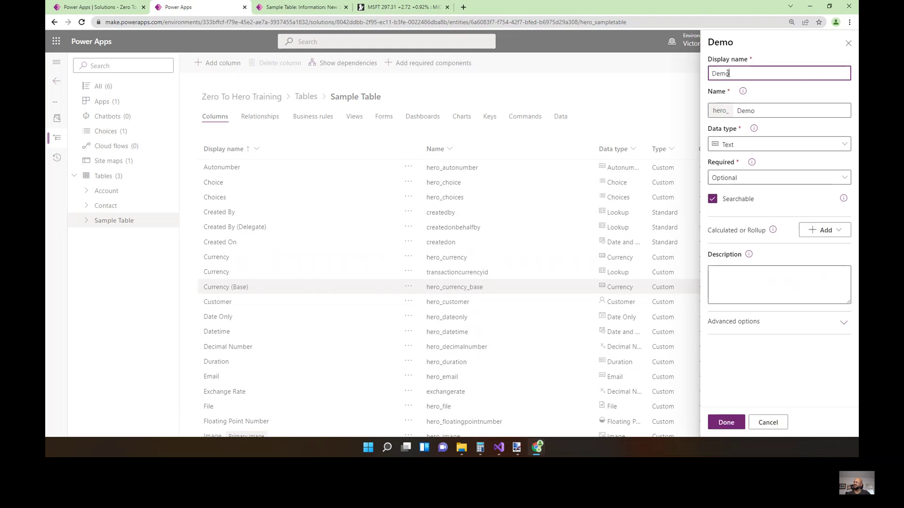
left_click(747, 145)
scroll(645, 391, "down", 2)
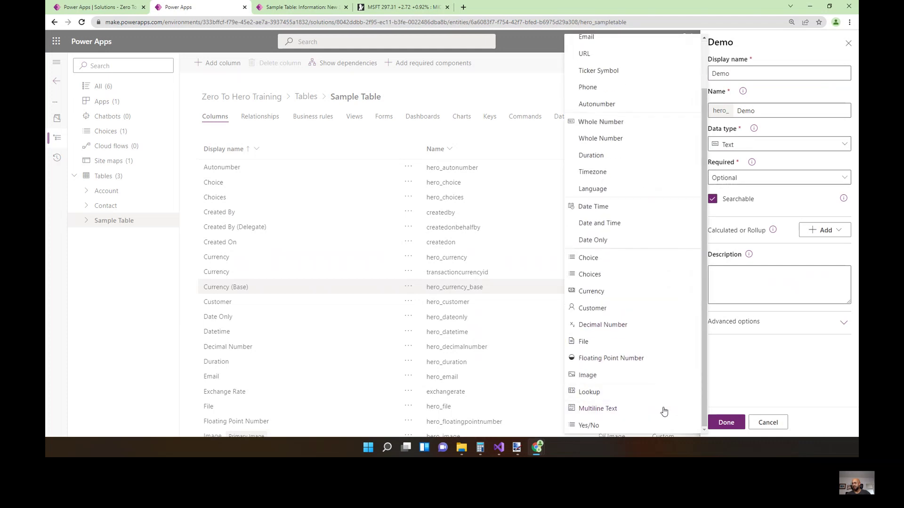
left_click(589, 393)
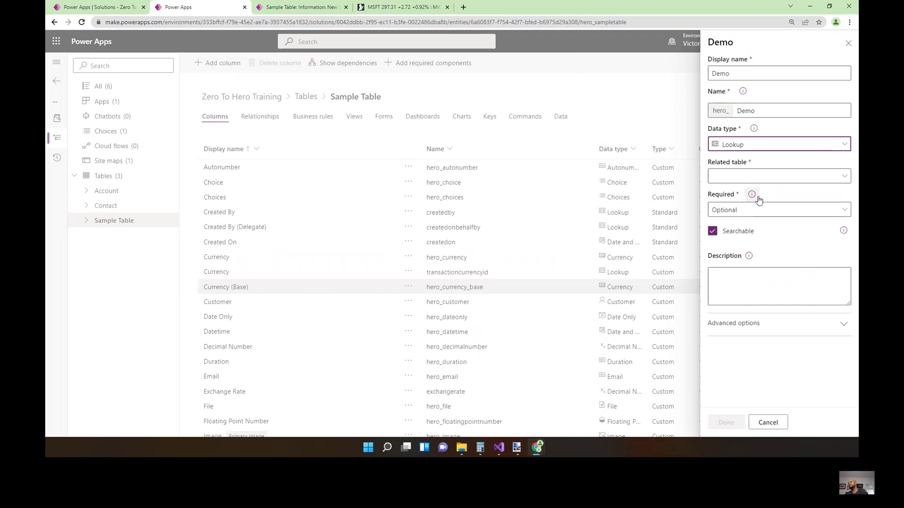
Relate the lookup to Contact and check its relationship name SampleTable_Demo_Contact.
left_click(844, 177)
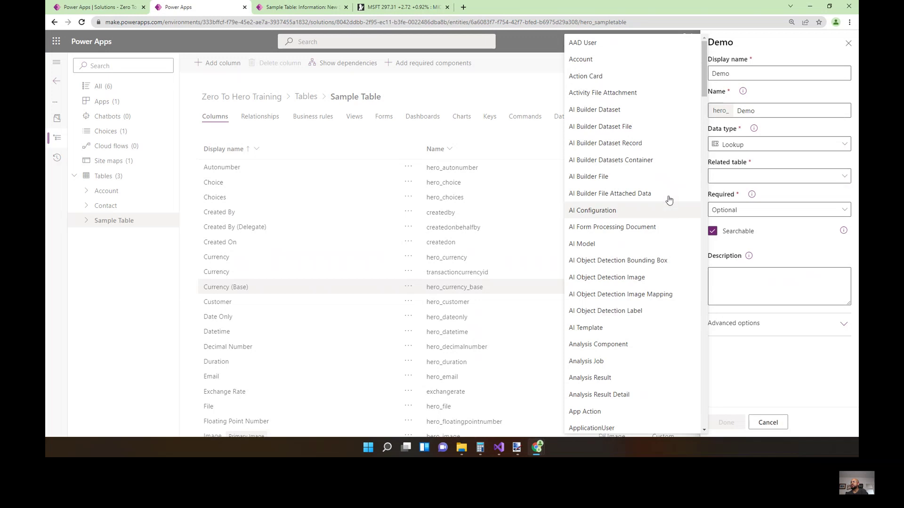
scroll(658, 168, "down", 3)
scroll(659, 168, "down", 3)
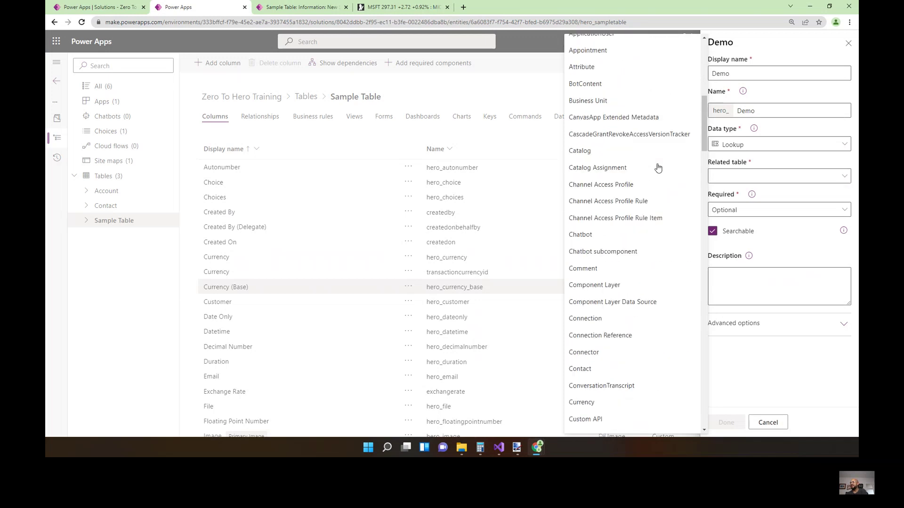
scroll(658, 168, "up", 6)
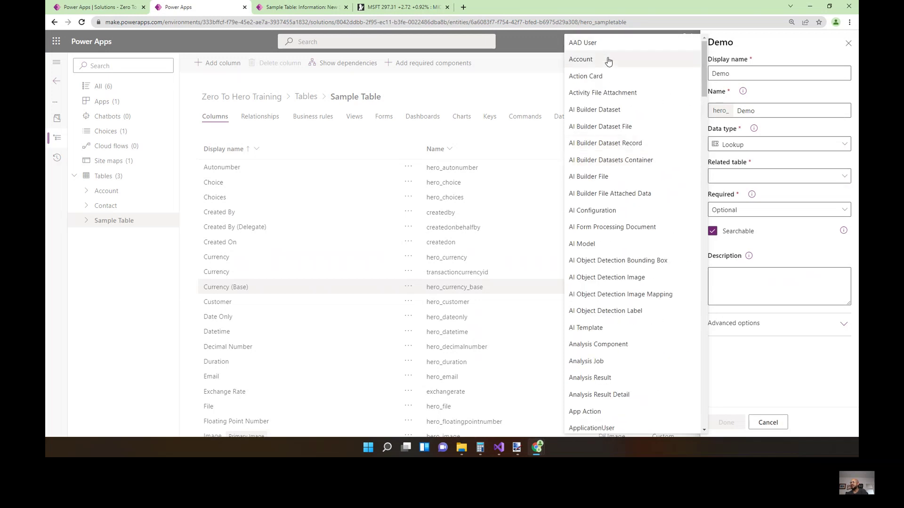
scroll(612, 71, "down", 1)
scroll(617, 91, "down", 9)
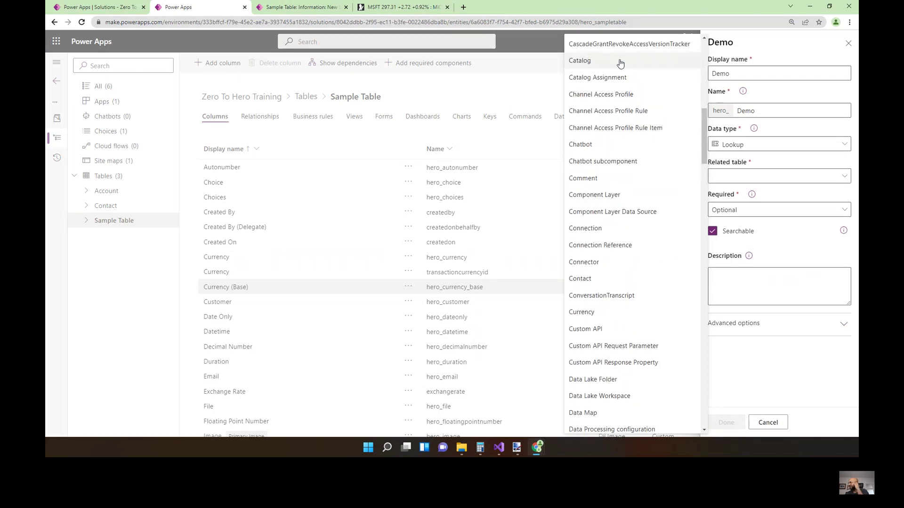
scroll(602, 189, "down", 2)
scroll(601, 188, "down", 4)
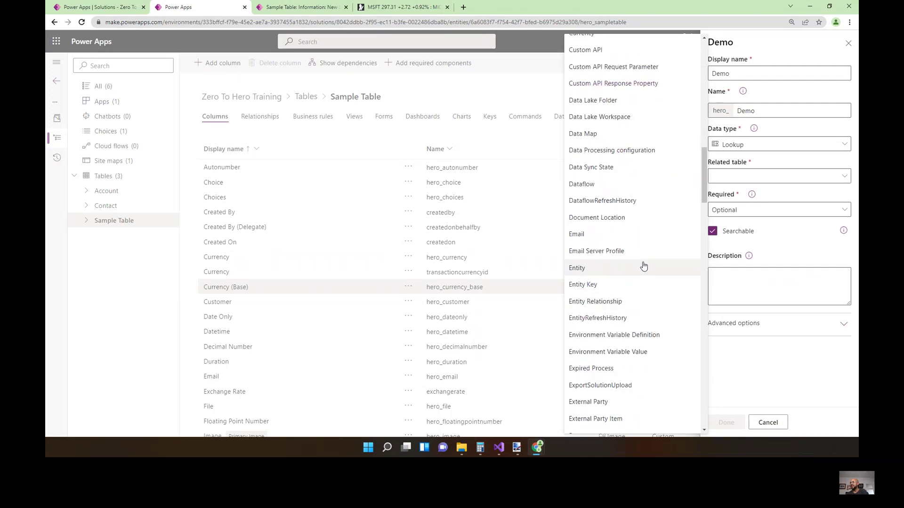
scroll(643, 262, "up", 3)
scroll(642, 259, "up", 2)
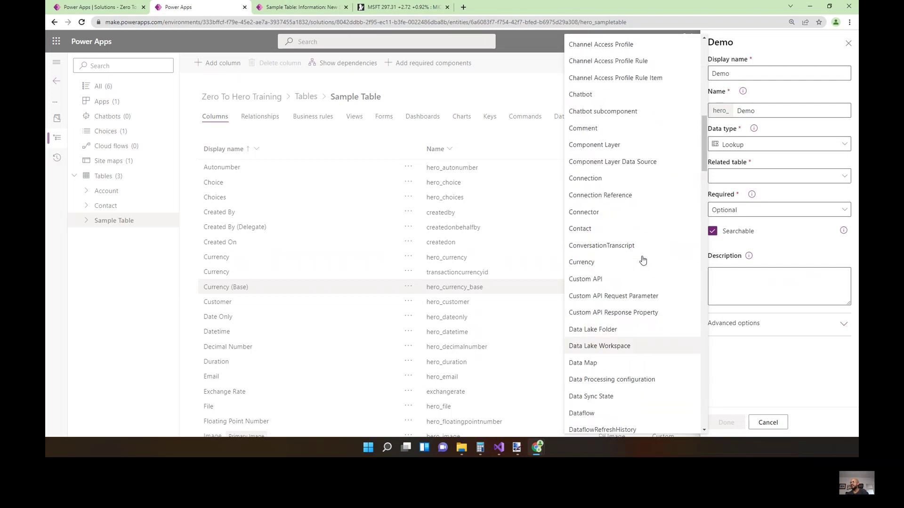
left_click(595, 267)
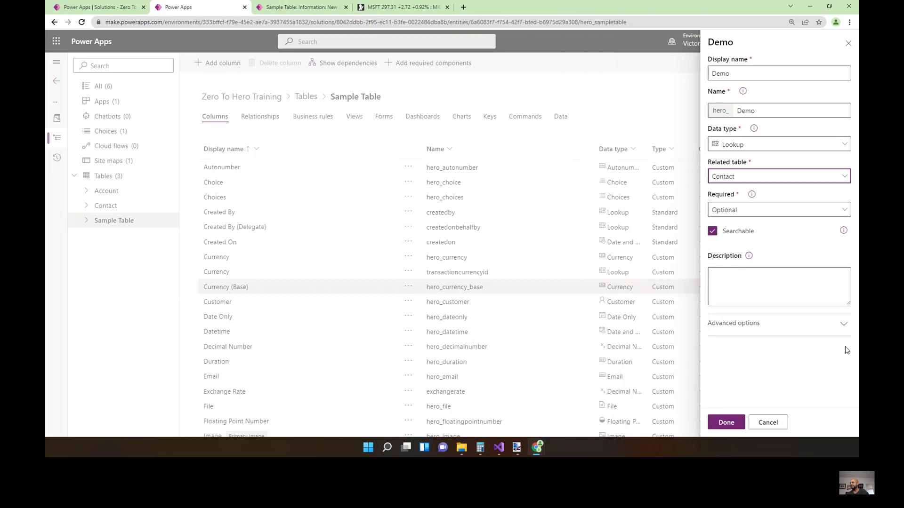
left_click(793, 328)
left_click_drag(825, 353, 729, 352)
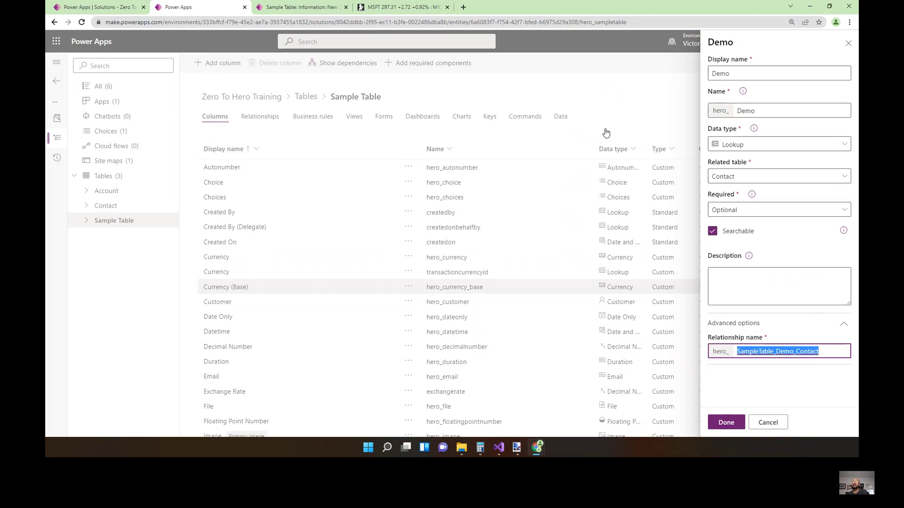
left_click(297, 8)
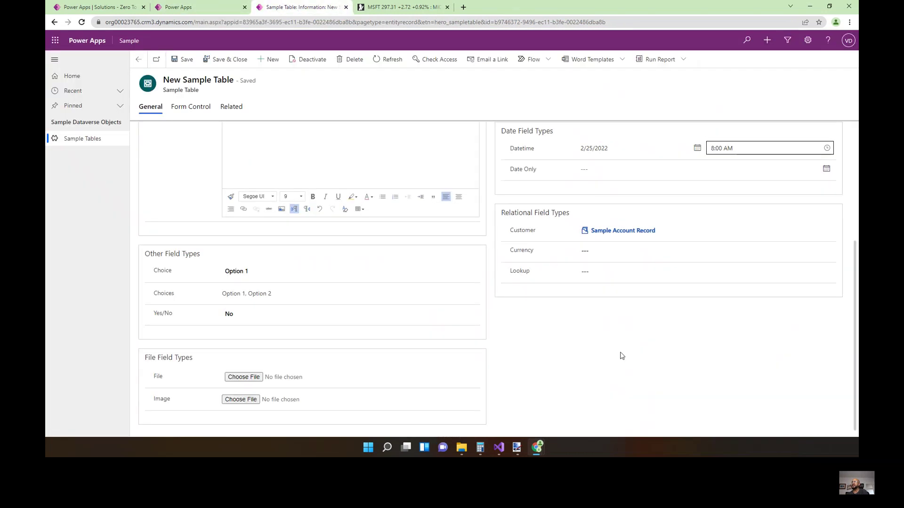
Search the Lookup field and link it to Sample Account Record.
left_click(805, 273)
left_click(830, 273)
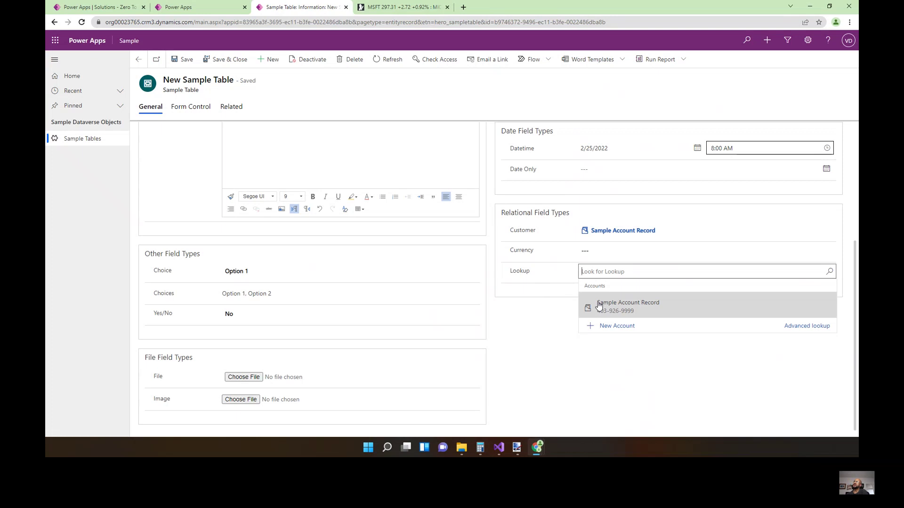
left_click(634, 311)
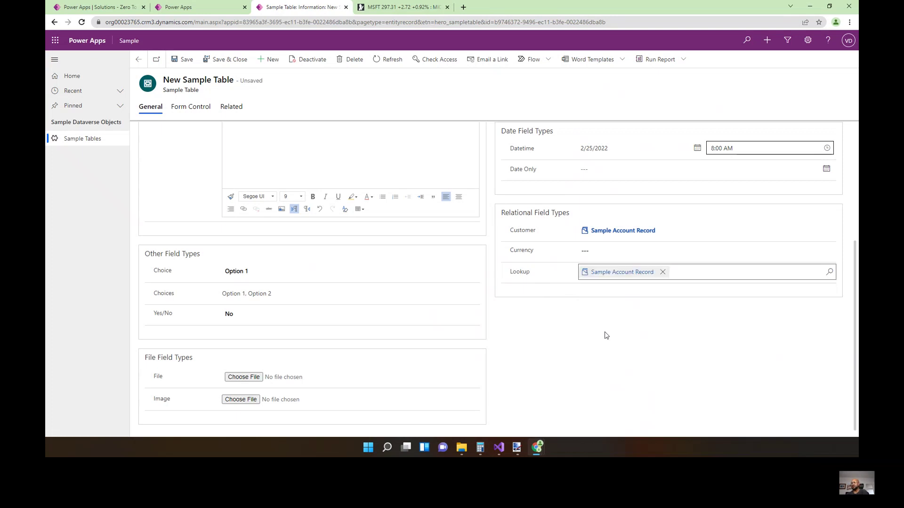
scroll(609, 332, "down", 1)
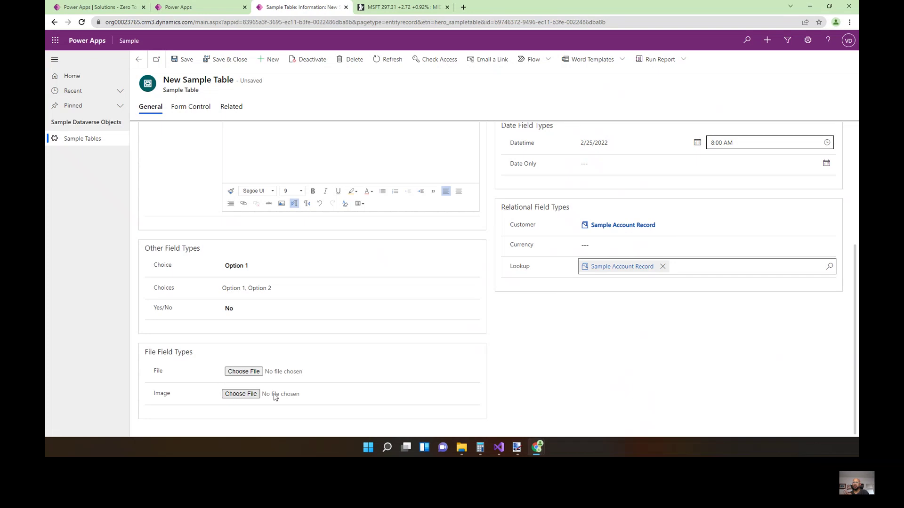
Attach Sara2.png from the desktop to the record's File field.
left_click(249, 374)
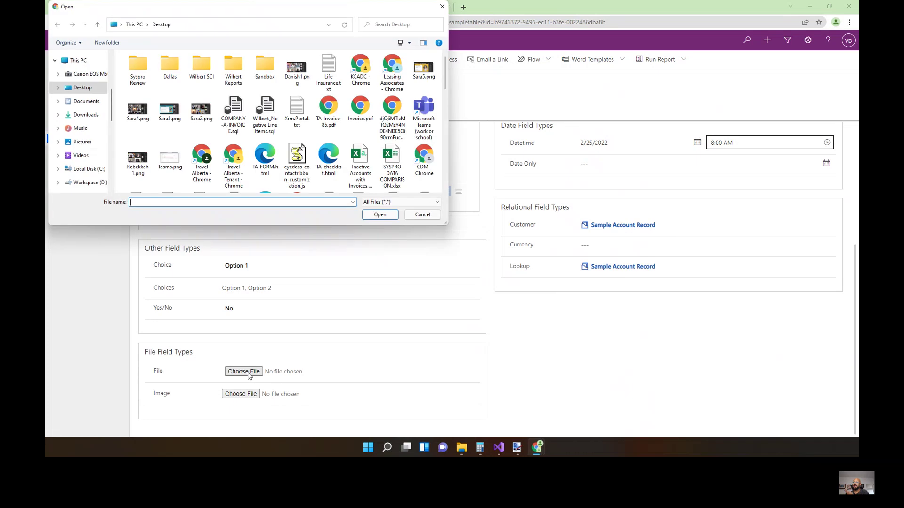
left_click(201, 111)
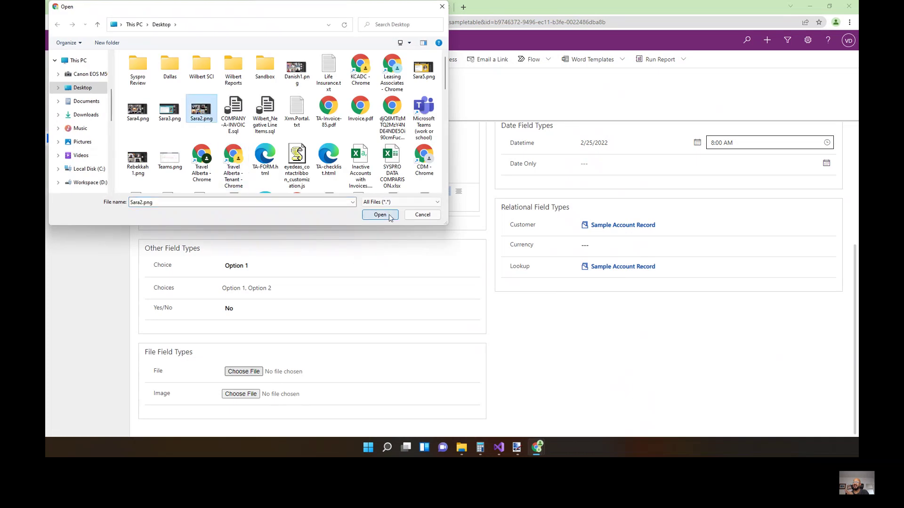
left_click(380, 215)
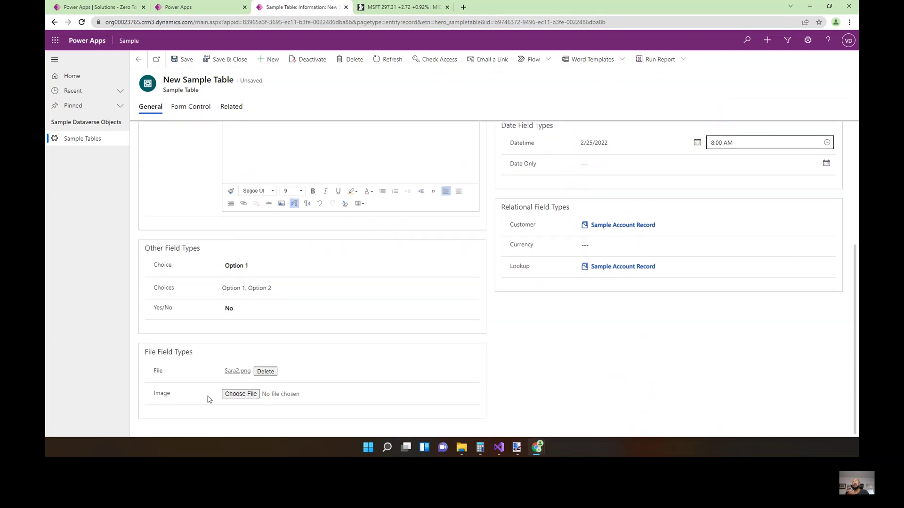
Upload Sara2.png as the Image field picture and save the record.
left_click(240, 395)
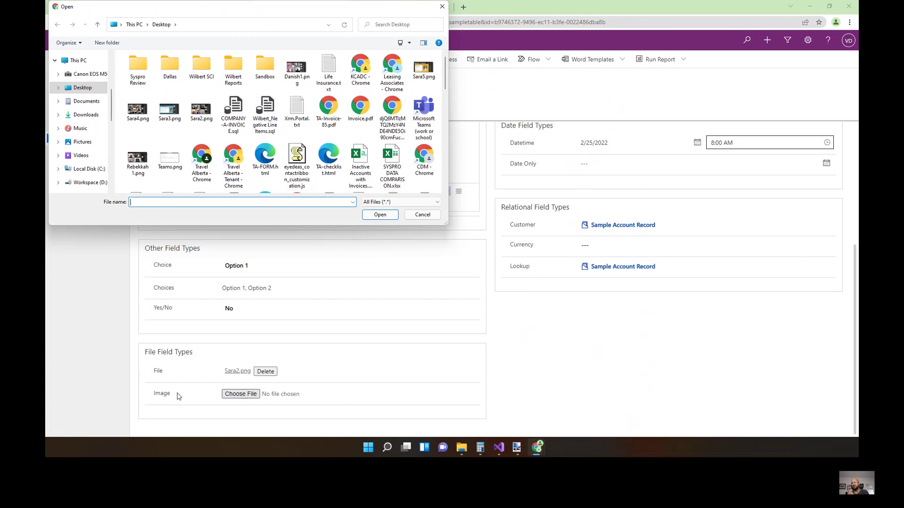
left_click(201, 111)
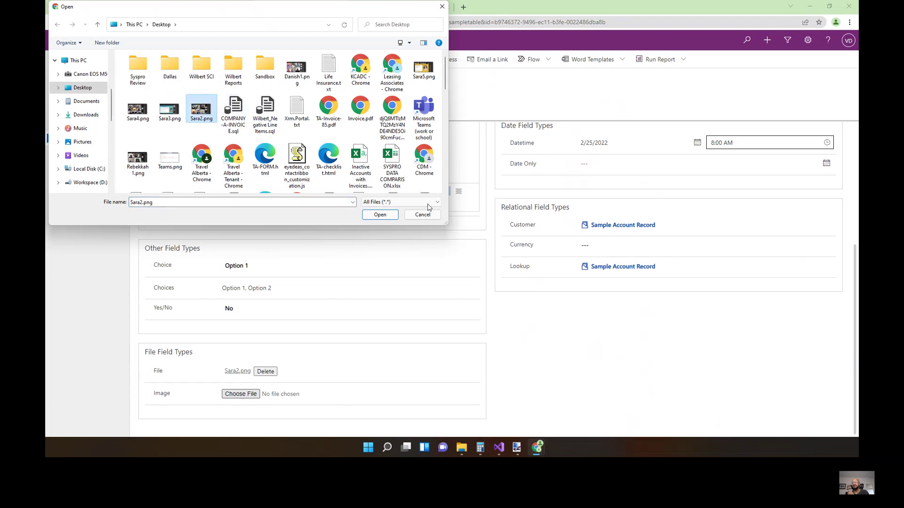
left_click(379, 214)
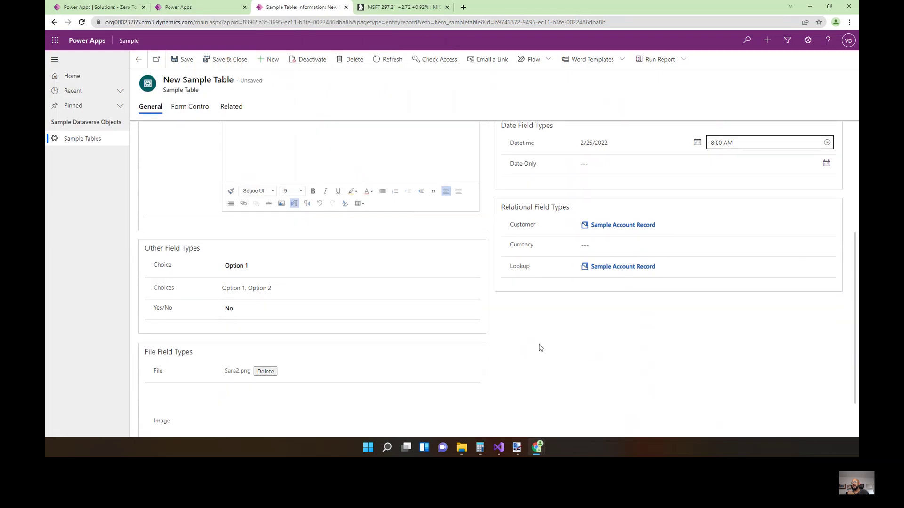
scroll(540, 348, "down", 2)
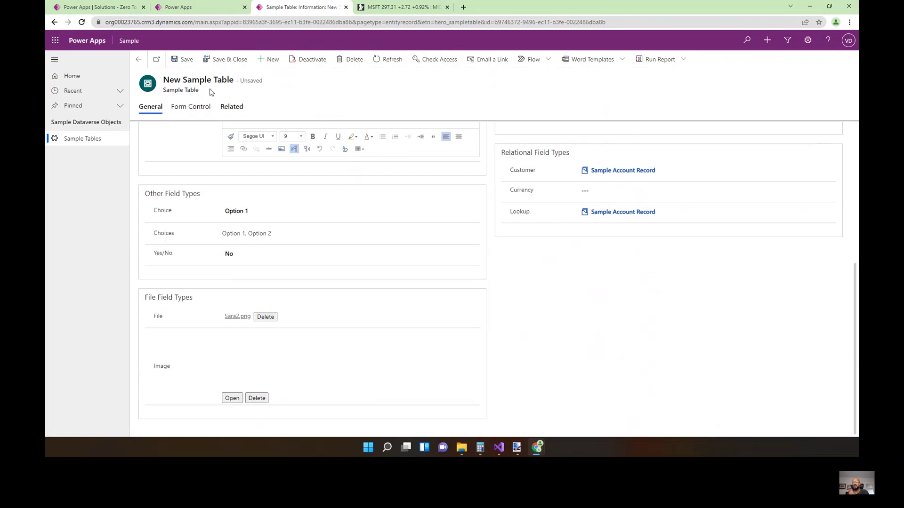
left_click(183, 59)
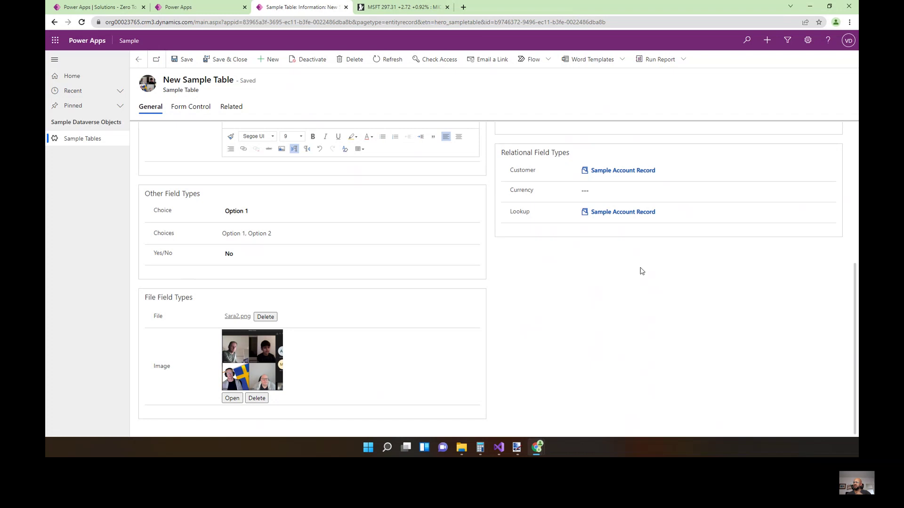
View the linked Sample Account Record's details, address, timeline and contacts on the Form Control tab.
scroll(584, 310, "up", 2)
scroll(607, 312, "down", 2)
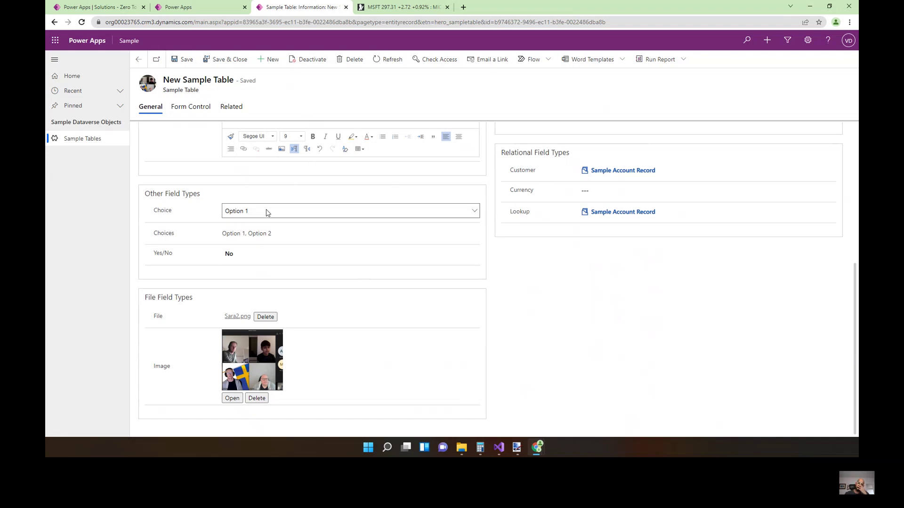
left_click(184, 108)
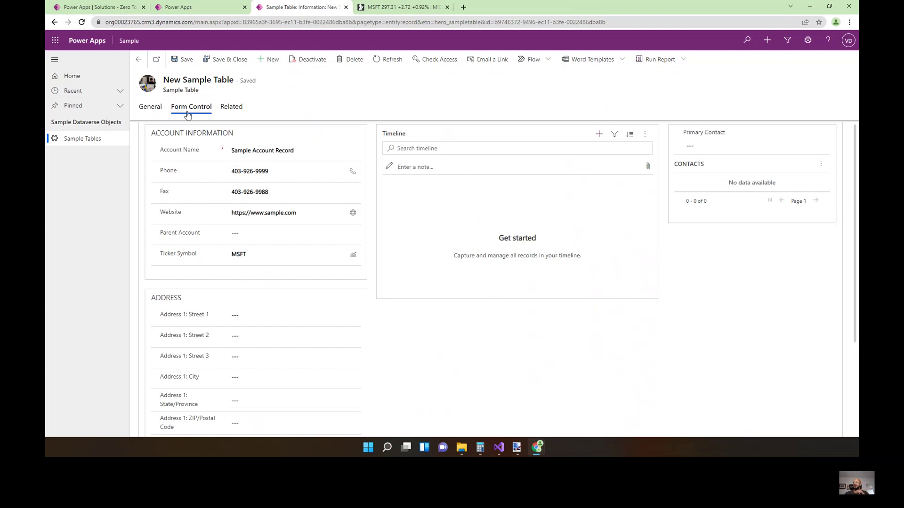
Rename the linked account to 'Sample Account Record 1' in the embedded form and save.
left_click(304, 153)
type("1")
key("ctrl+s")
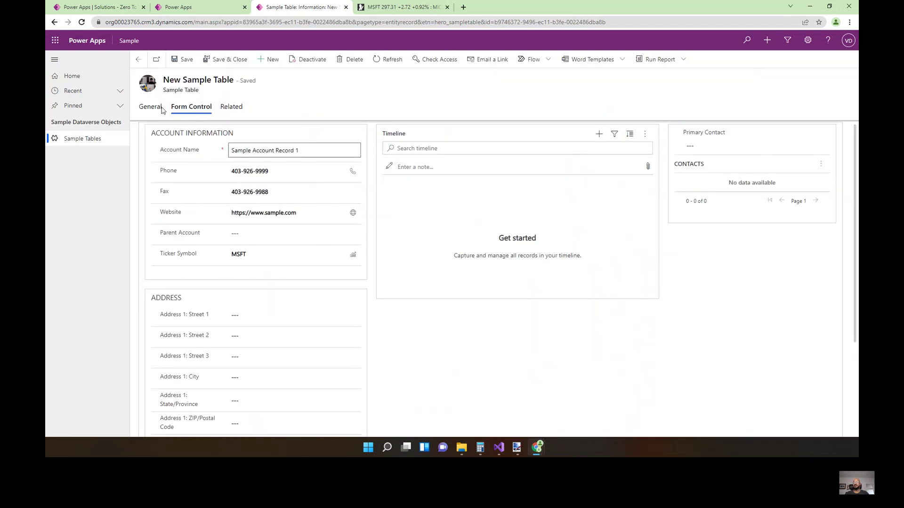
left_click(157, 108)
scroll(490, 337, "down", 5)
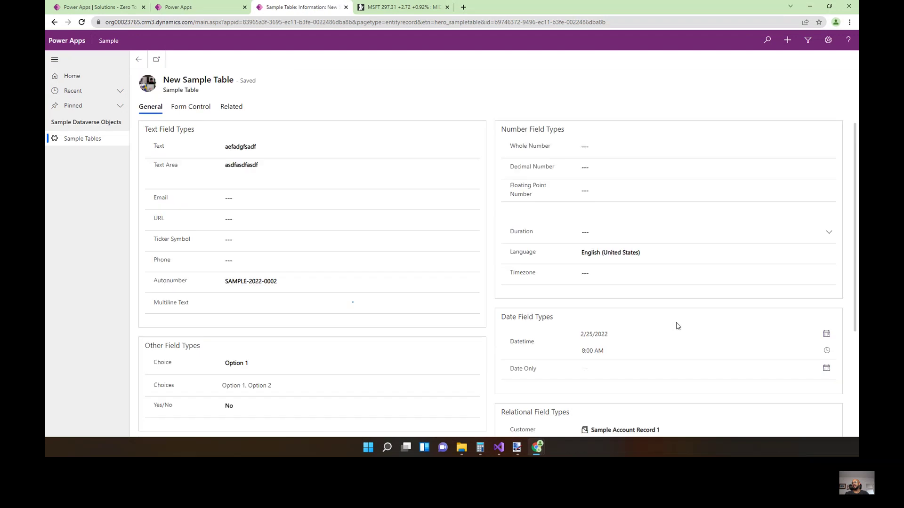
scroll(625, 420, "down", 2)
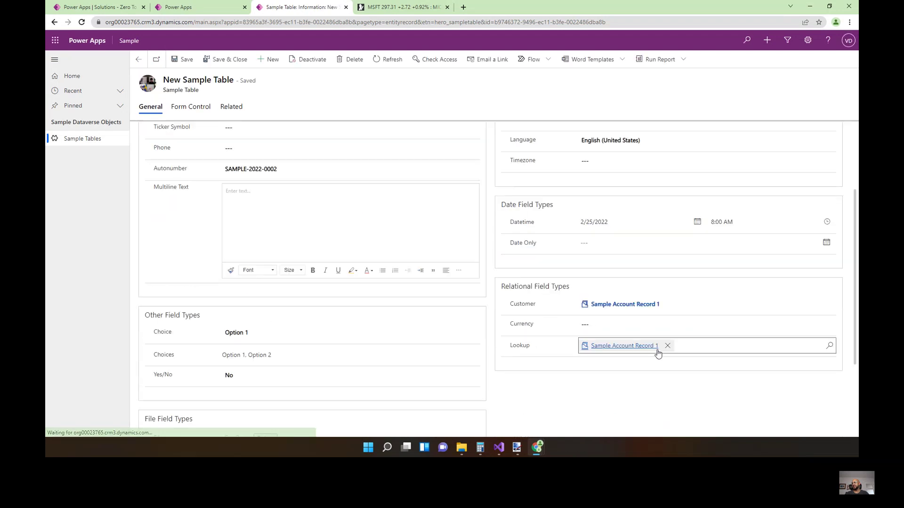
left_click(191, 115)
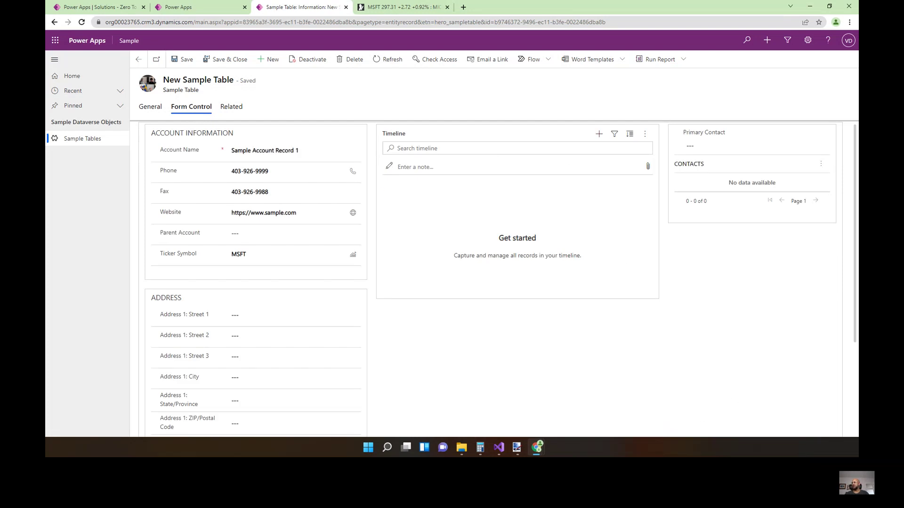
left_click(819, 167)
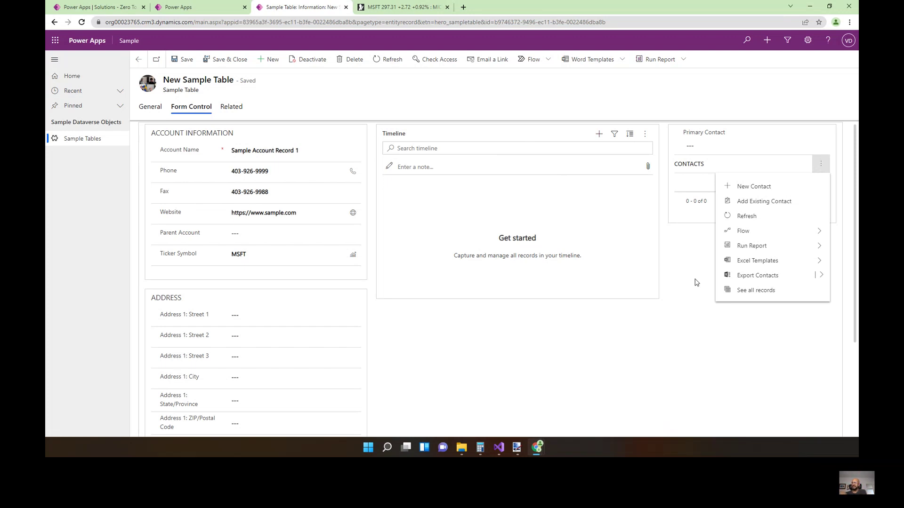
left_click(691, 312)
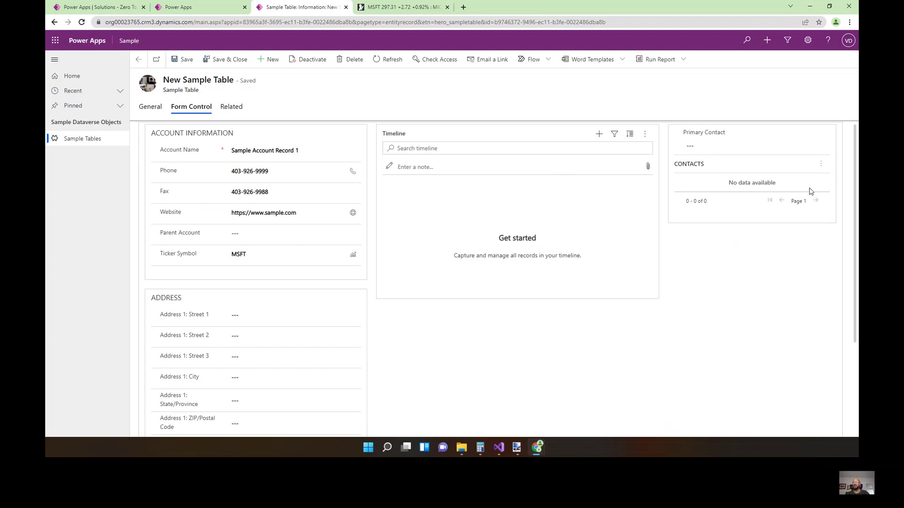
Return to the table editor and discard the unsaved Demo column panel.
left_click(186, 7)
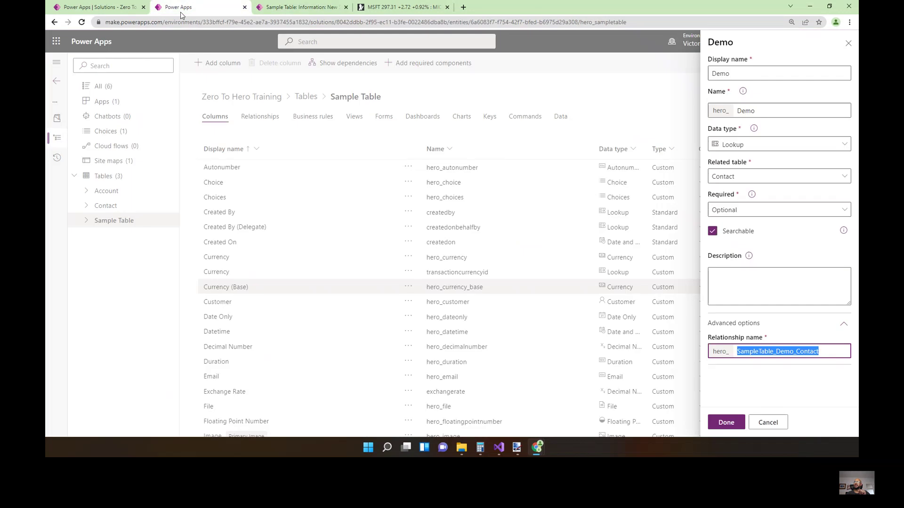
left_click(847, 44)
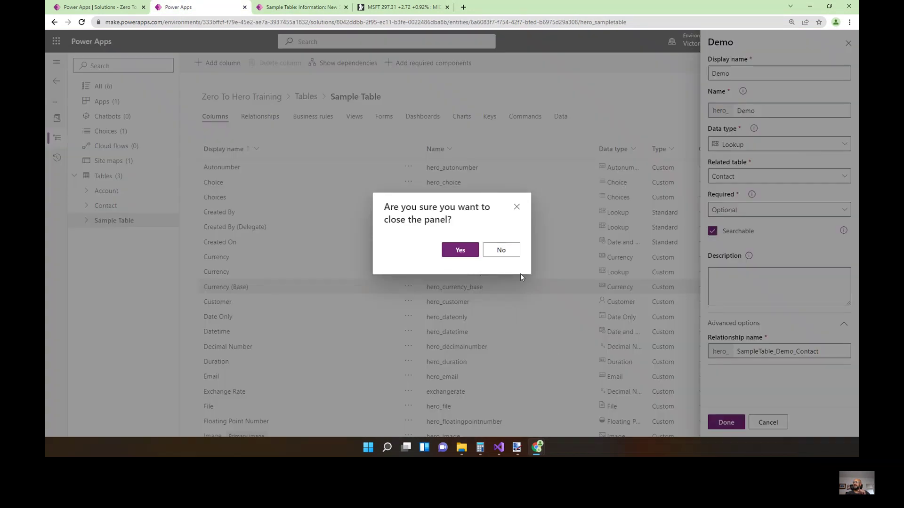
left_click(463, 252)
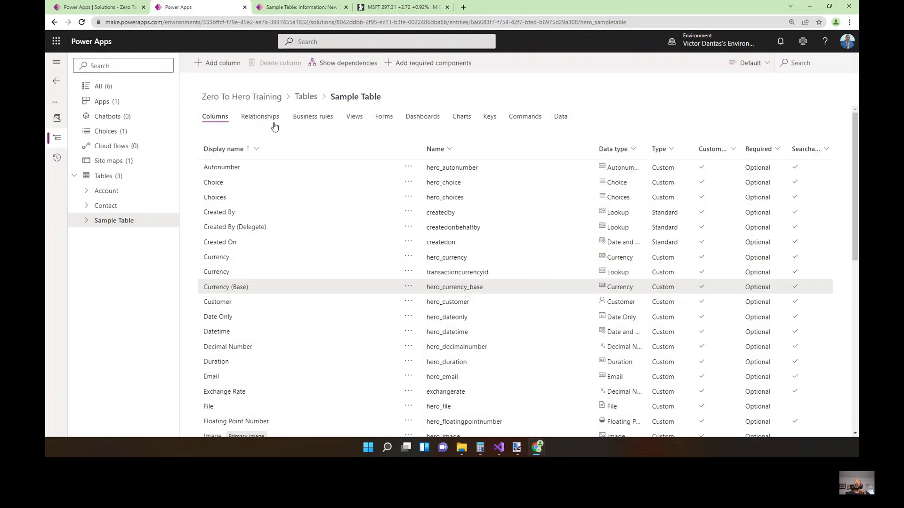
List all Zero To Hero Training objects and open the solution in the classic editor.
left_click(119, 90)
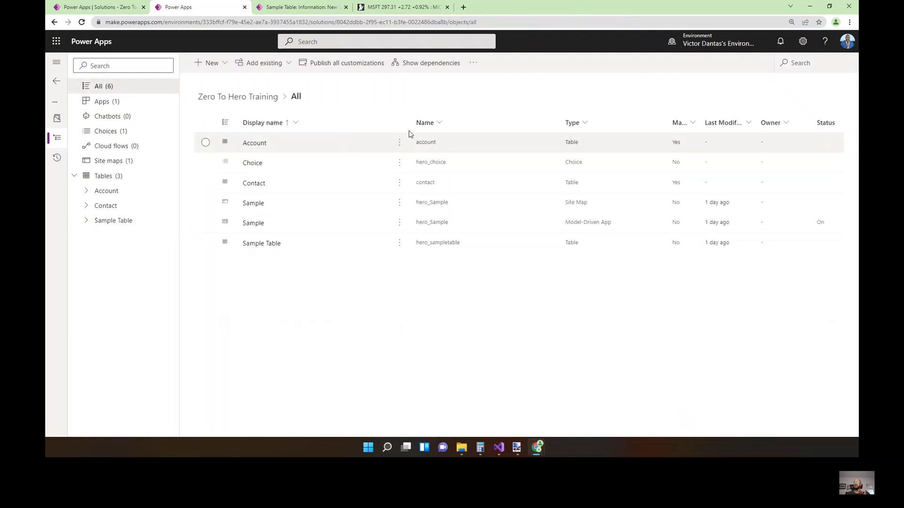
left_click(473, 67)
left_click(489, 85)
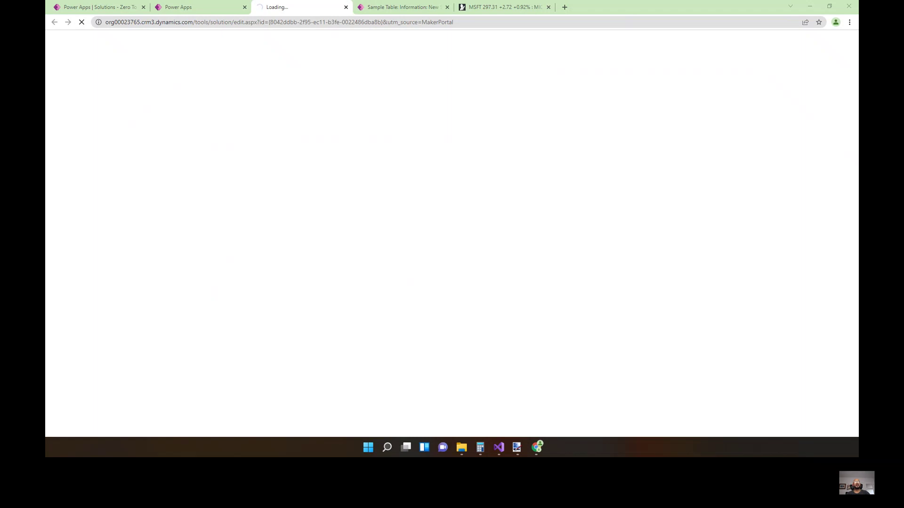
left_click(85, 111)
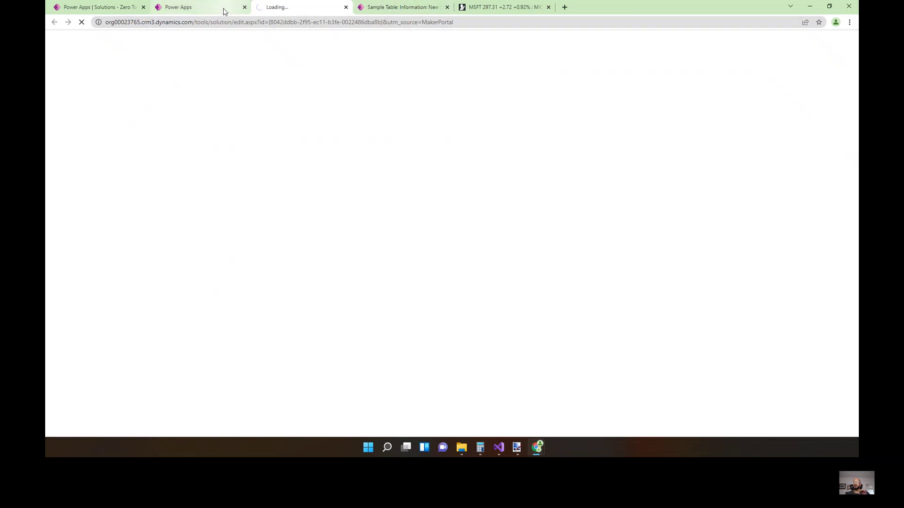
left_click(393, 6)
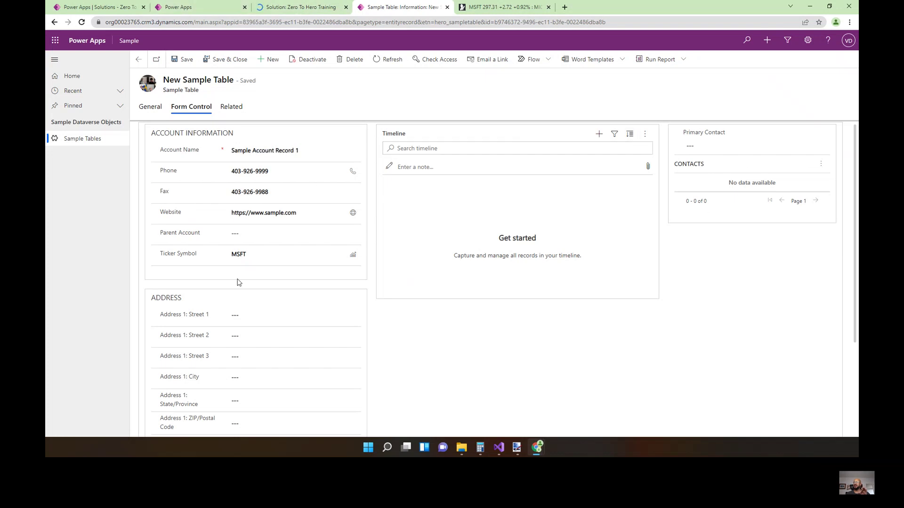
left_click(215, 11)
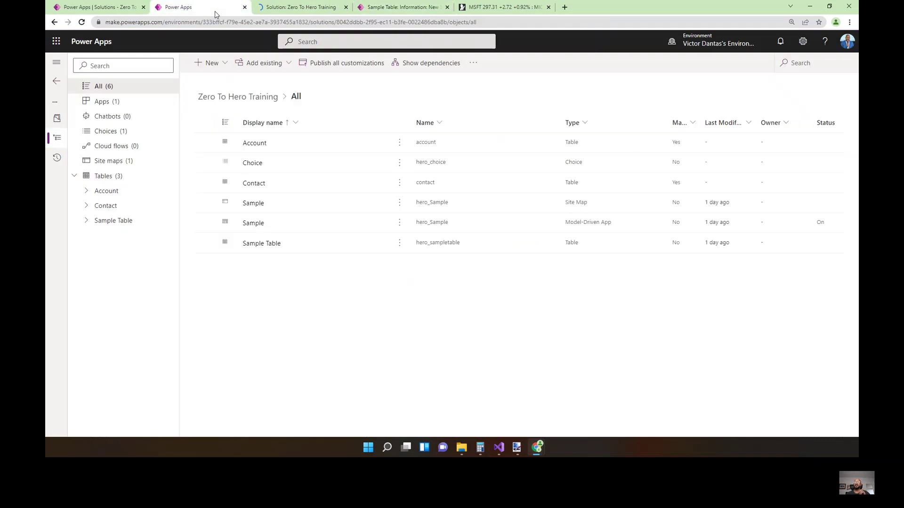
Open the Account main form and select its form GUID in the address bar.
left_click(256, 146)
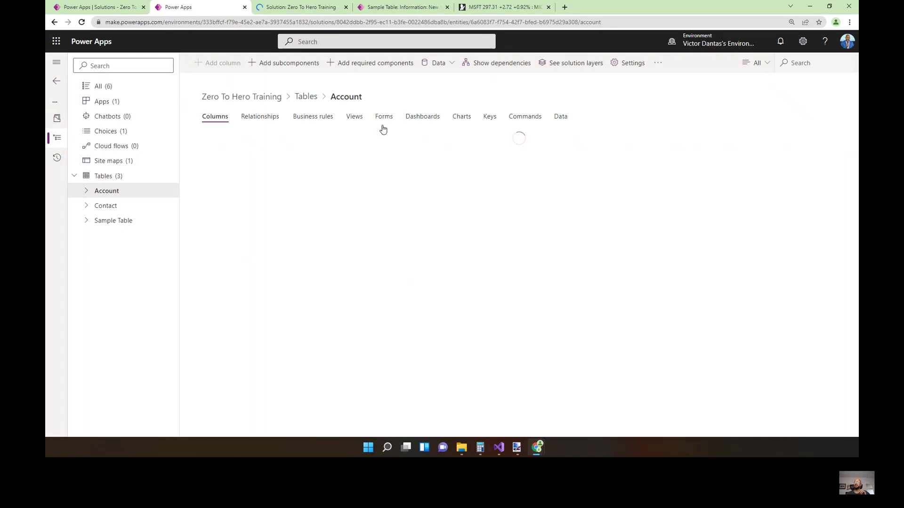
left_click(383, 117)
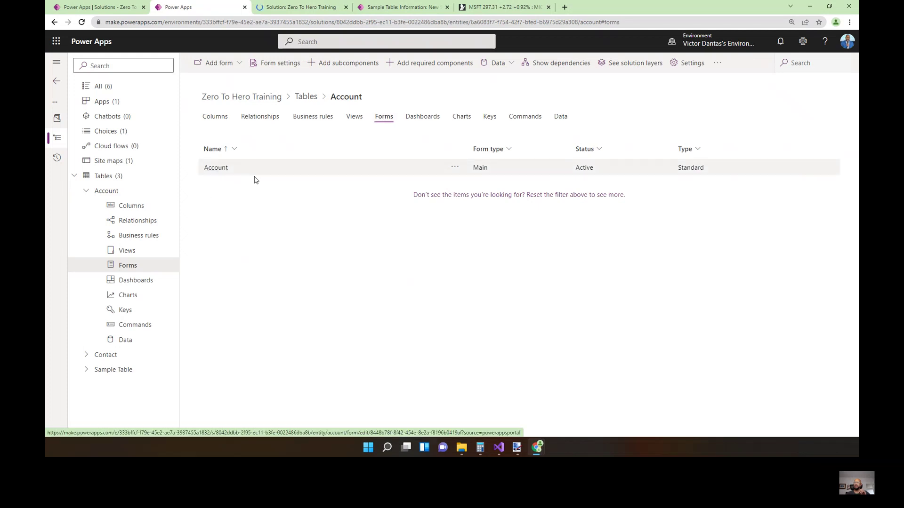
left_click(222, 170)
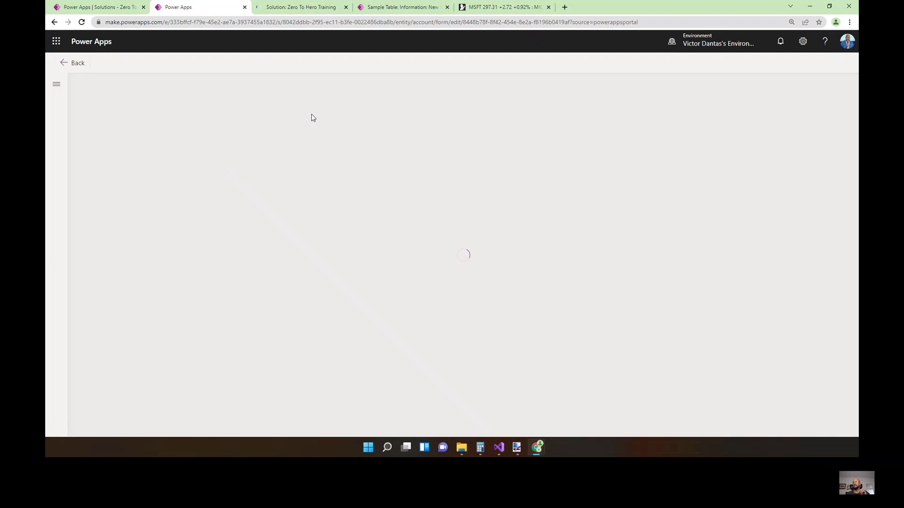
left_click(462, 23)
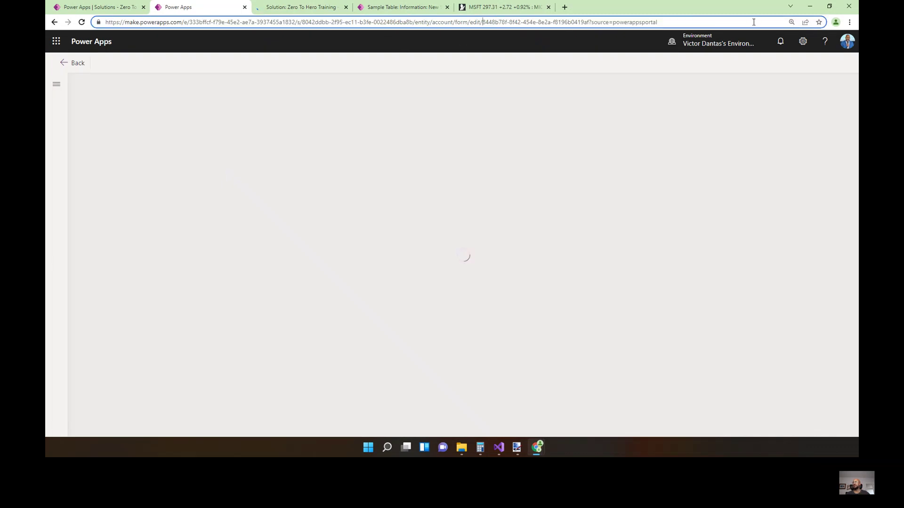
key("ctrl+shift+Right")
key("ctrl+shift+Right")
key("ctrl+shift+Right")
key("ctrl+shift+Right")
key("ctrl+shift+Right")
key("ctrl+shift+Right")
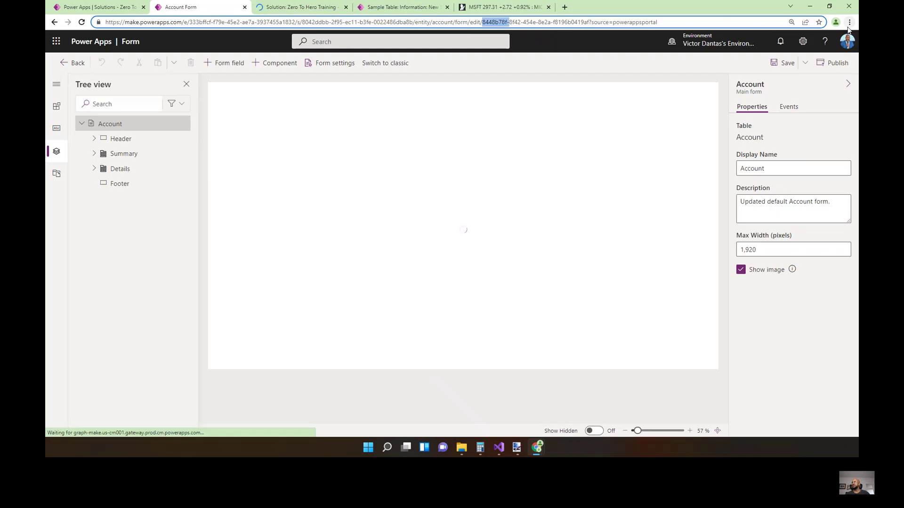
key("ctrl+shift+Left")
key("ctrl+shift+Left")
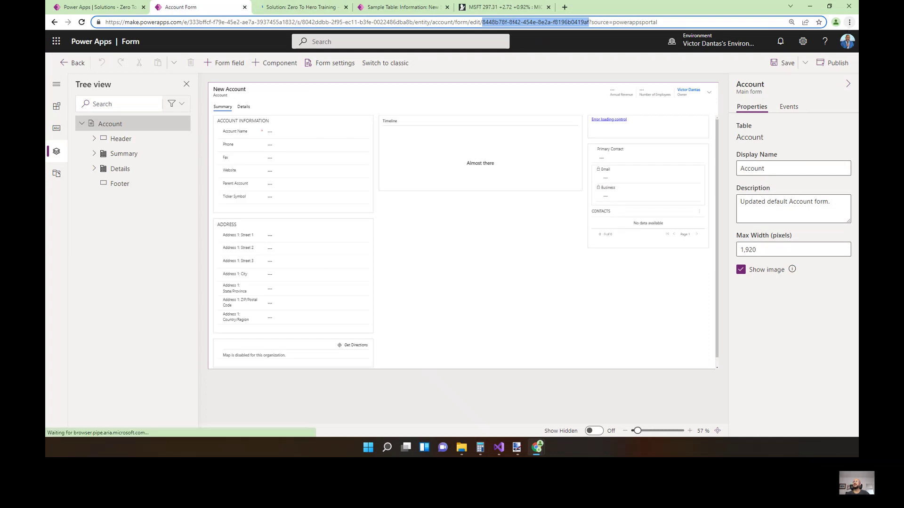
key("ctrl+Tab")
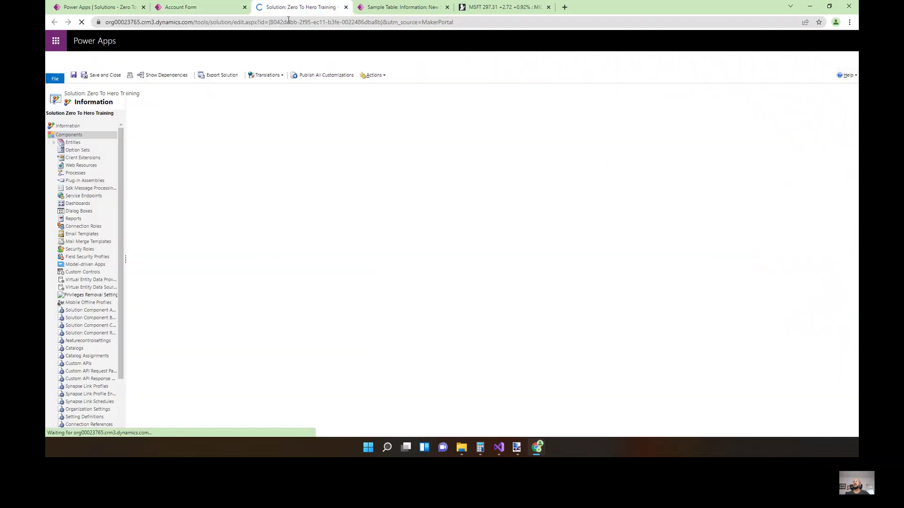
Open Sample Table's Main Information form from Entities > Sample Table > Forms in classic editor.
left_click(54, 142)
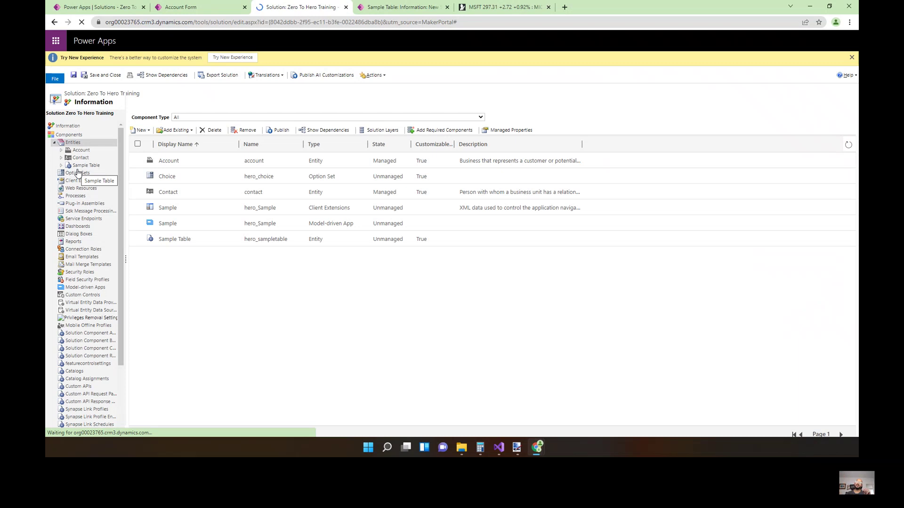
left_click(61, 165)
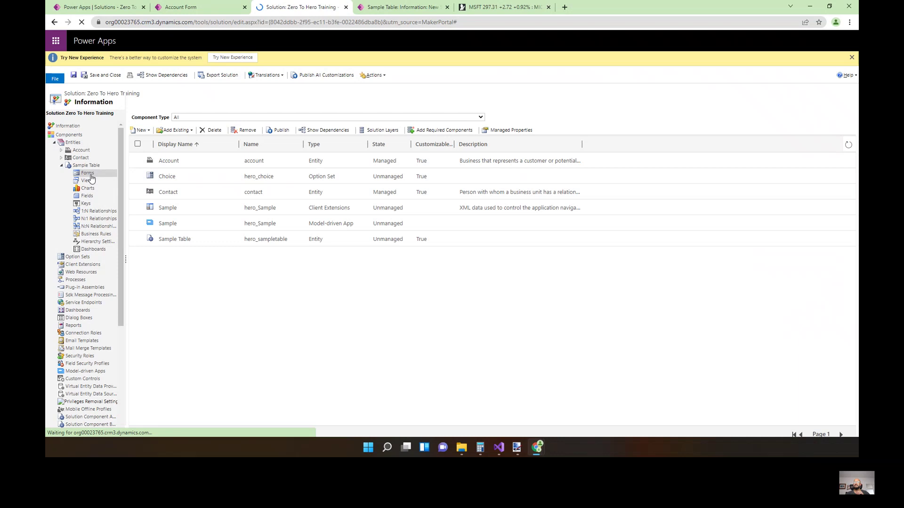
left_click(183, 177)
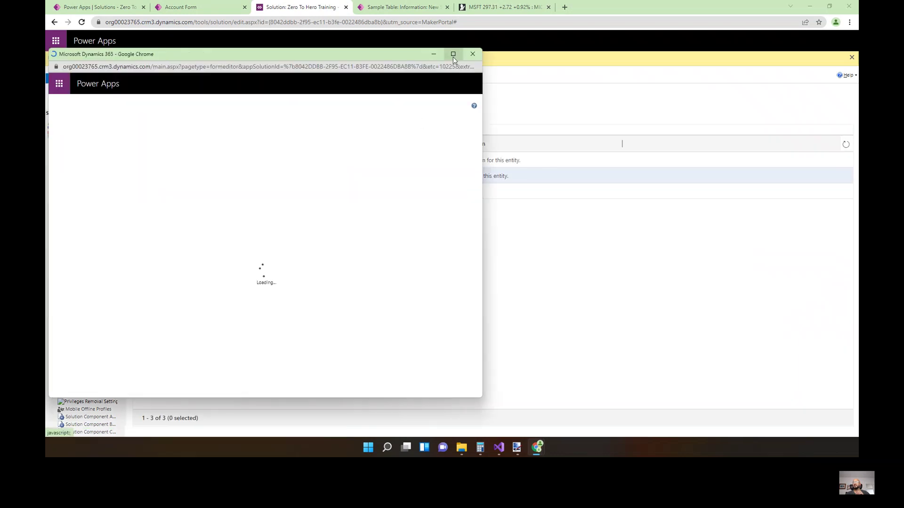
Maximize the form editor and open Field Properties for the Form Control section's Lookup field.
left_click(453, 54)
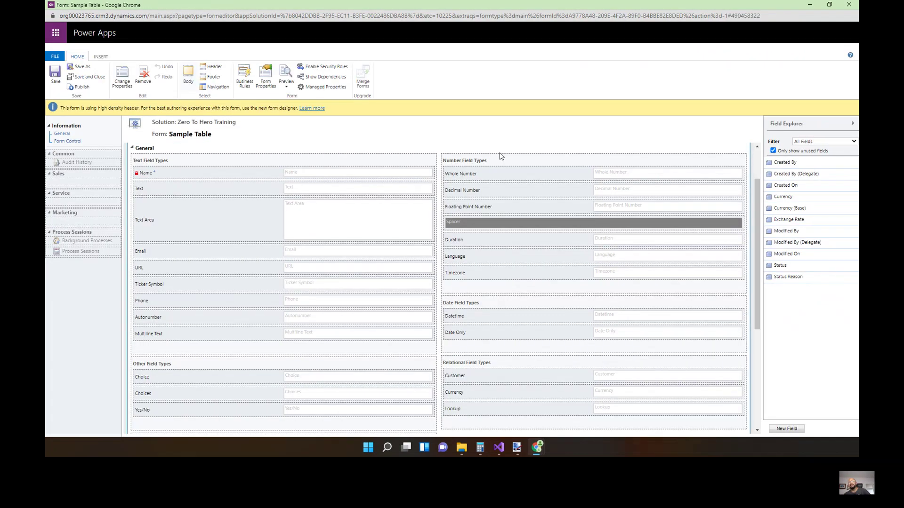
scroll(216, 269, "down", 3)
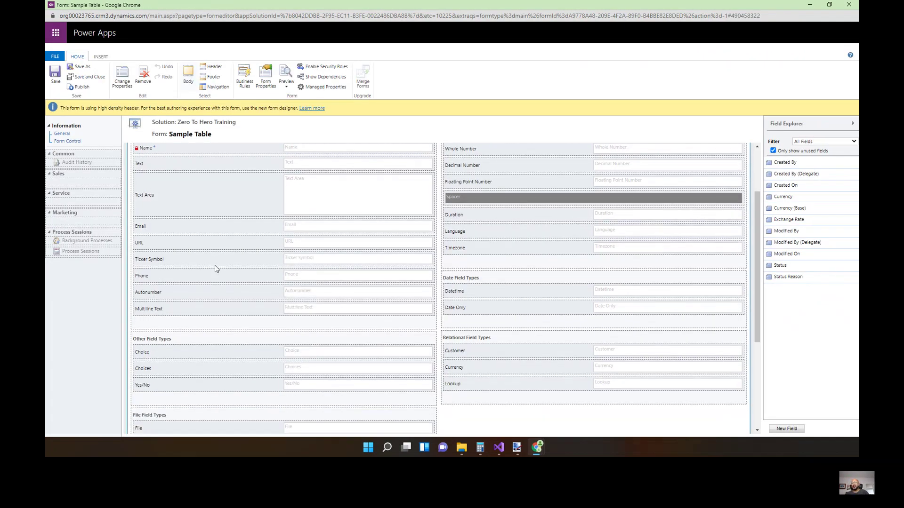
scroll(217, 269, "down", 2)
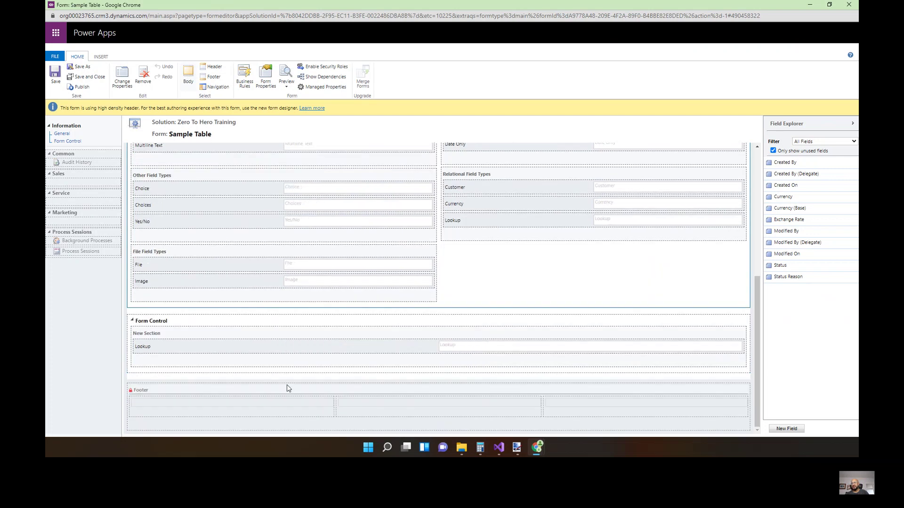
left_click(288, 349)
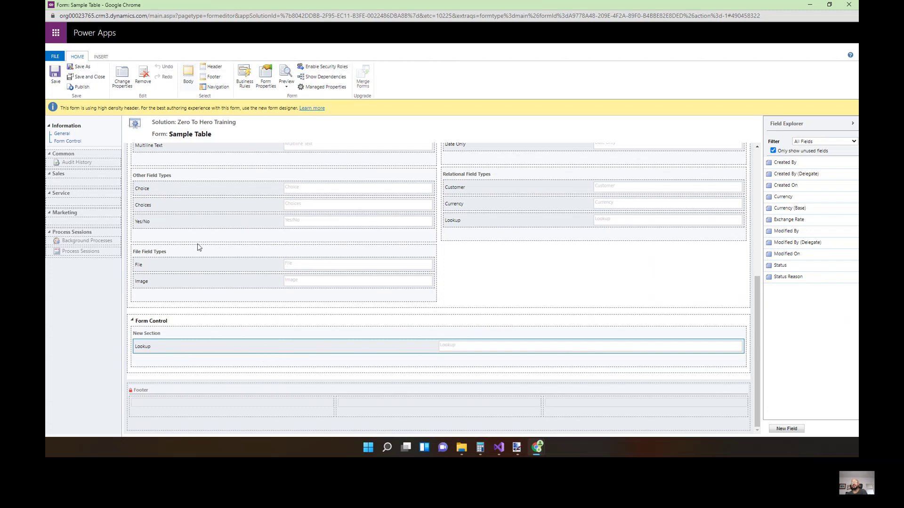
left_click(126, 81)
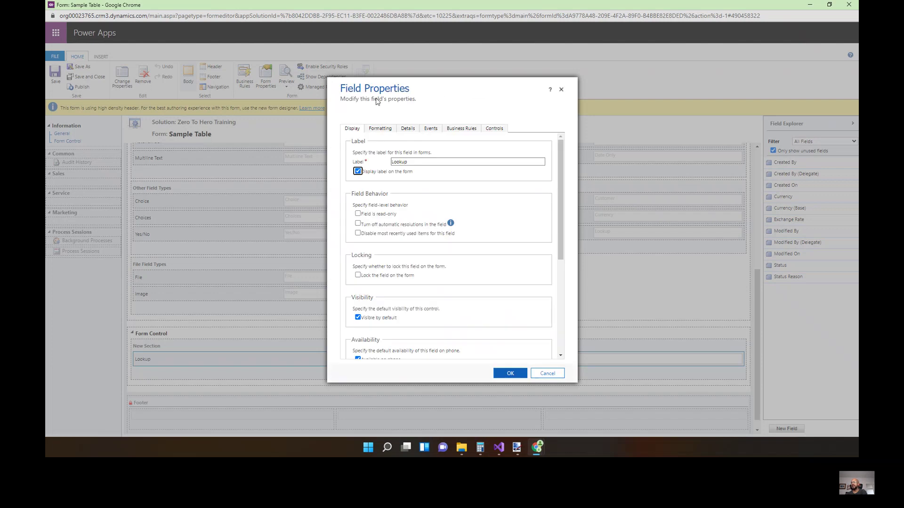
Copy the Form Component Control's Forms QuickForms XML value into Notepad.
left_click(494, 130)
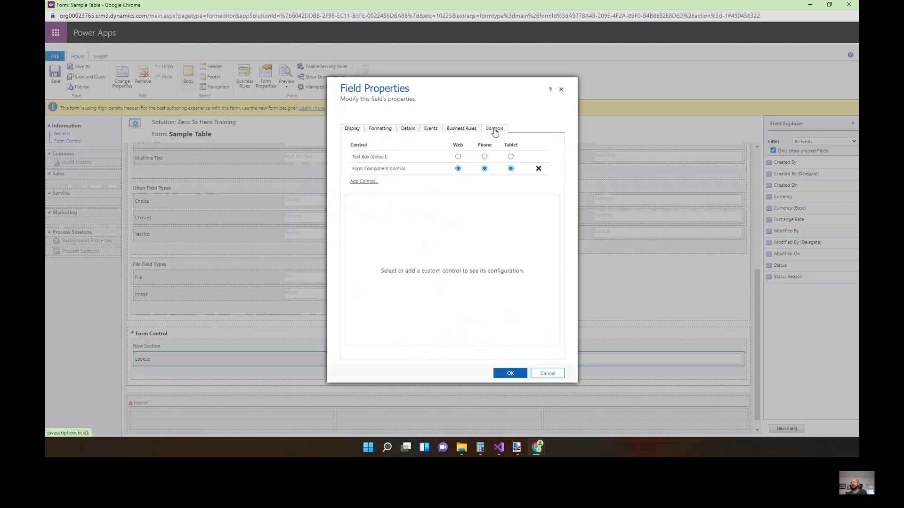
left_click(359, 182)
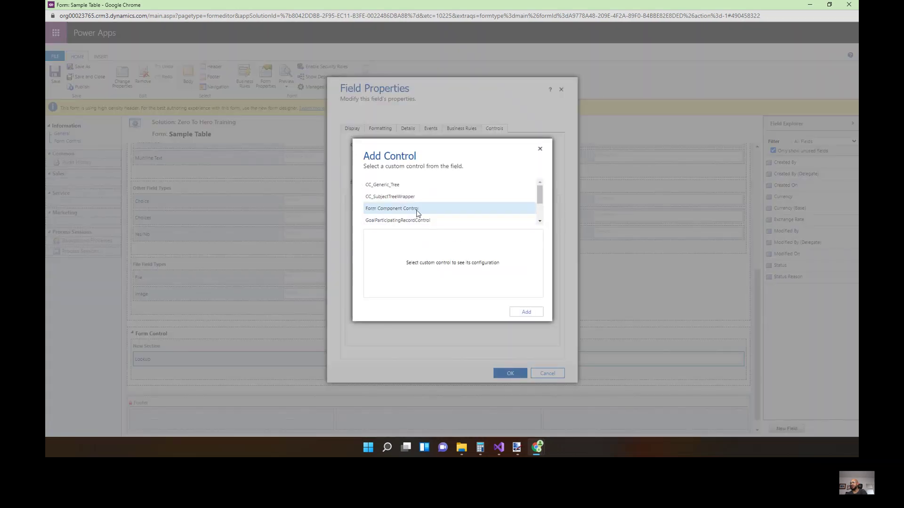
left_click(540, 149)
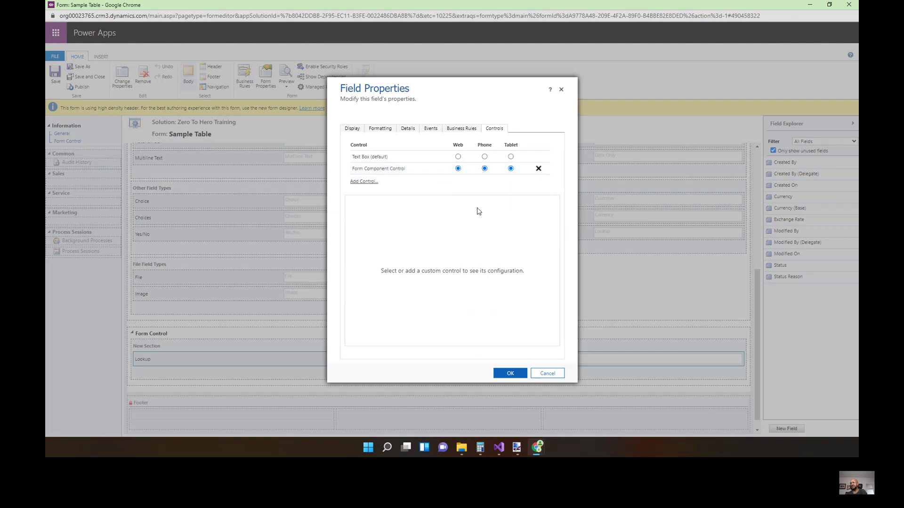
left_click(414, 171)
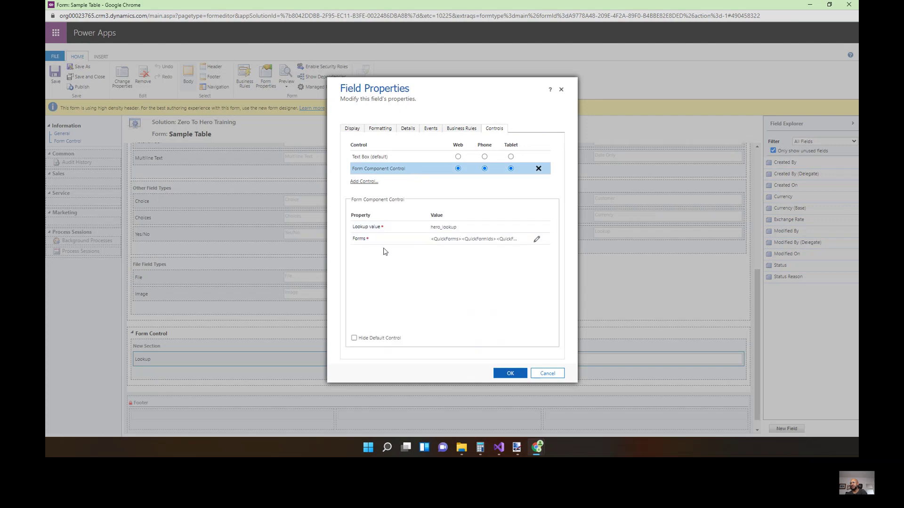
left_click(536, 240)
triple_click(520, 190)
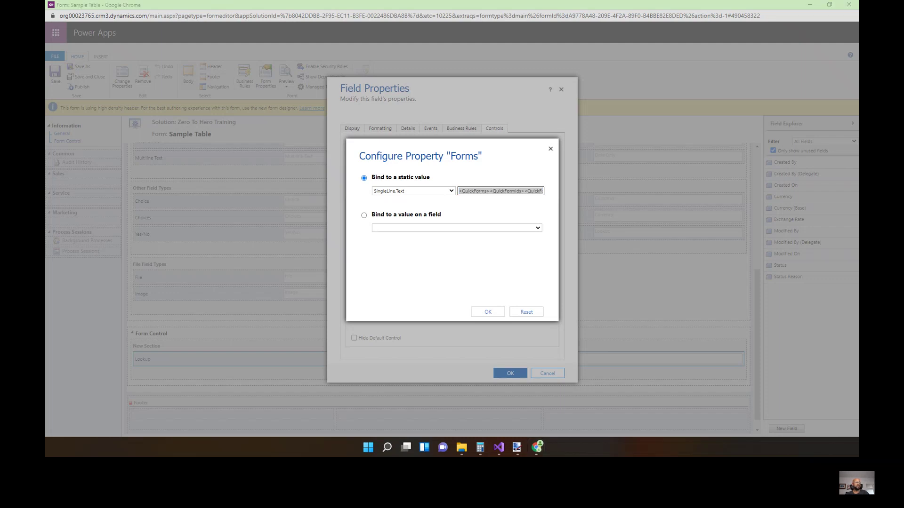
type("<QuickForms><QuickFormIds><QuickFormId entityname=\"account\">8448b78f-8f42-454e-8e2a-f8196b0419af</QuickFormId></QuickFormIds></QuickForms>")
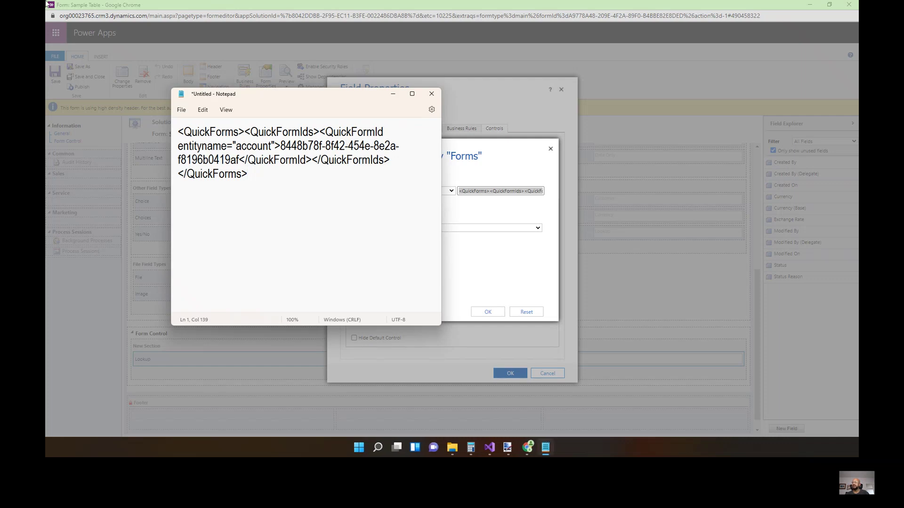
Maximize Notepad and lay out the QuickForms XML one tag per line.
left_click(412, 93)
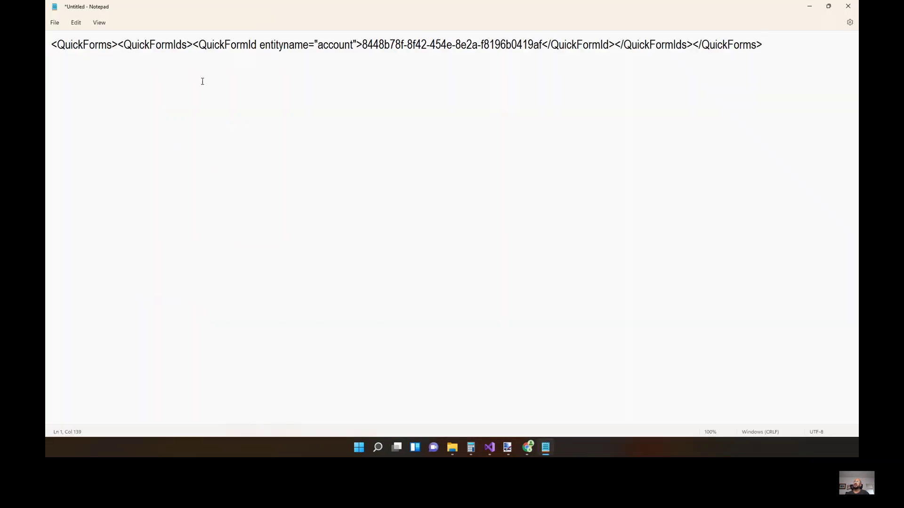
key("Return")
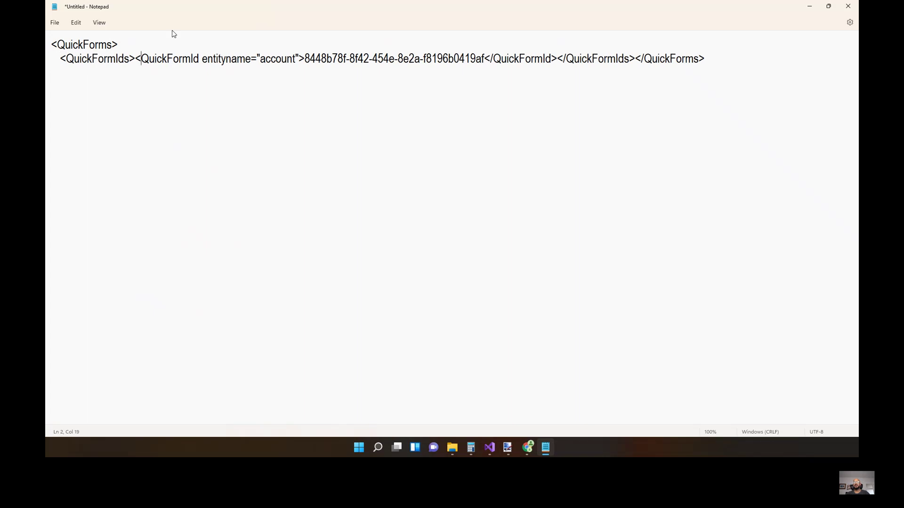
key("Return")
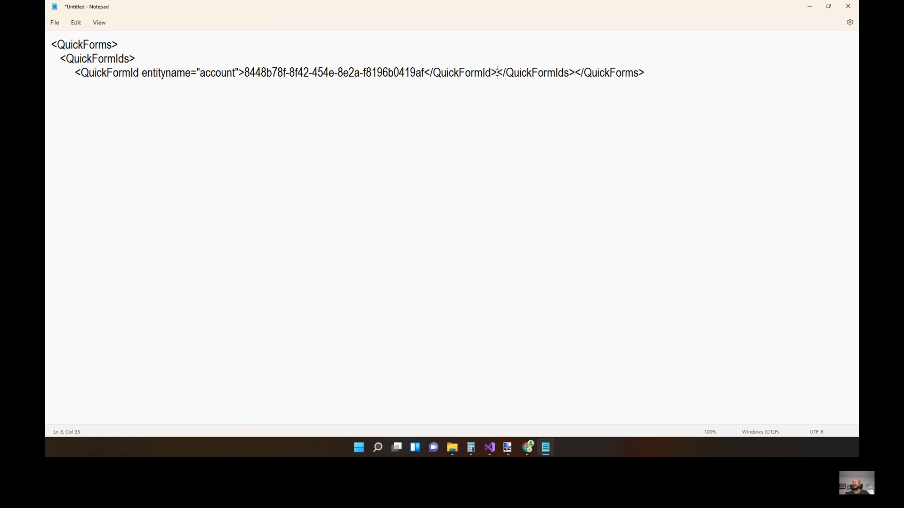
key("Return")
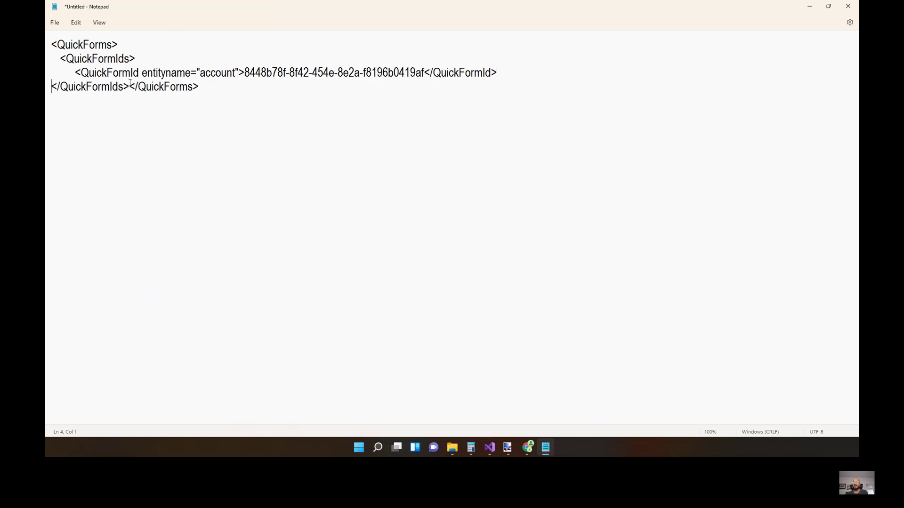
left_click(129, 84)
key("Return")
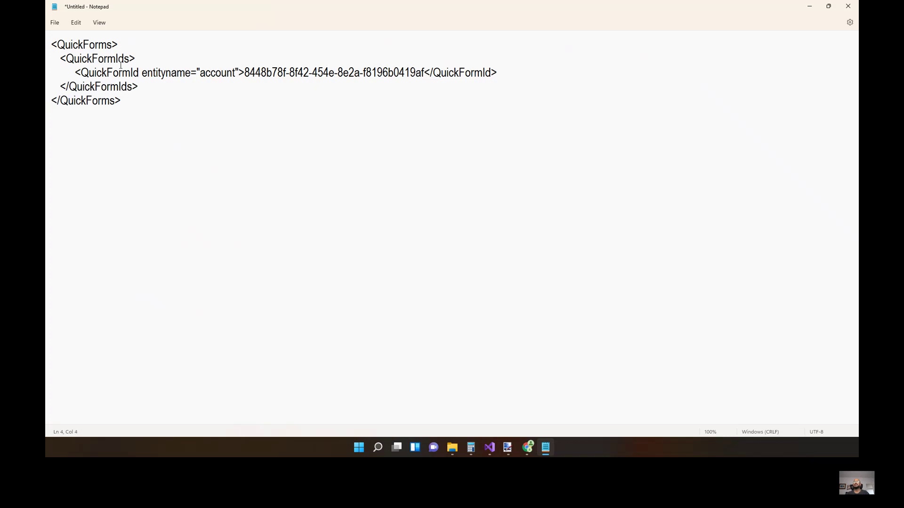
Locate the account quick form GUID in the XML, then minimize Notepad.
double_click(163, 75)
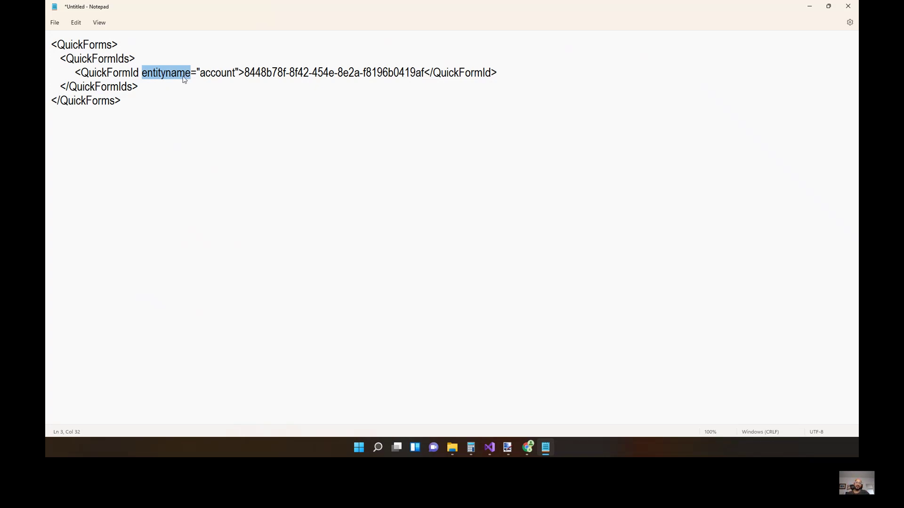
key("Right")
key("Right")
key("ctrl+shift+Right")
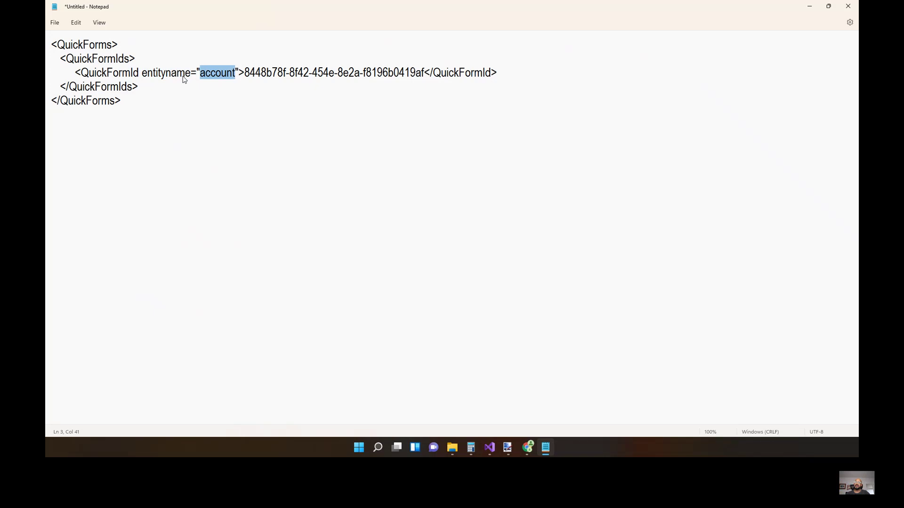
key("Right")
key("shift+Right")
key("shift+Right")
key("shift+Right")
key("shift+Right")
key("shift+Right")
key("shift+Right")
key("shift+Right")
key("shift+Right")
key("shift+Right")
key("shift+Right")
key("shift+Right")
key("shift+Right")
key("shift+Right")
key("shift+Right")
key("shift+Right")
key("shift+Right")
key("shift+Right")
key("shift+Right")
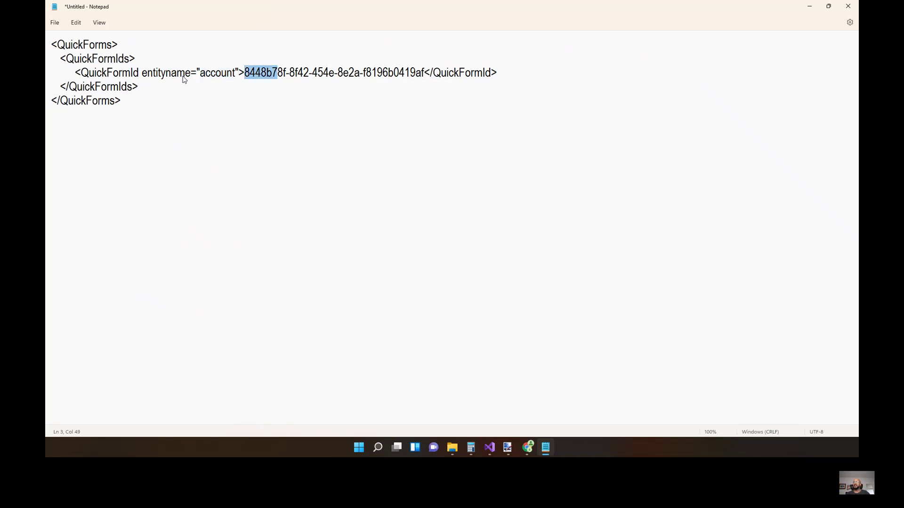
key("shift+Right")
key("shift+Right")
key("shift+Right")
key("shift+Right")
key("shift+Right")
key("shift+Right")
key("shift+Right")
key("shift+Right")
key("shift+Right")
key("shift+Right")
key("shift+Right")
key("shift+Right")
key("shift+Right")
key("shift+Right")
key("shift+Right")
key("shift+Right")
key("shift+Right")
key("shift+Right")
key("shift+Right")
key("shift+Right")
key("shift+Left")
key("shift+Left")
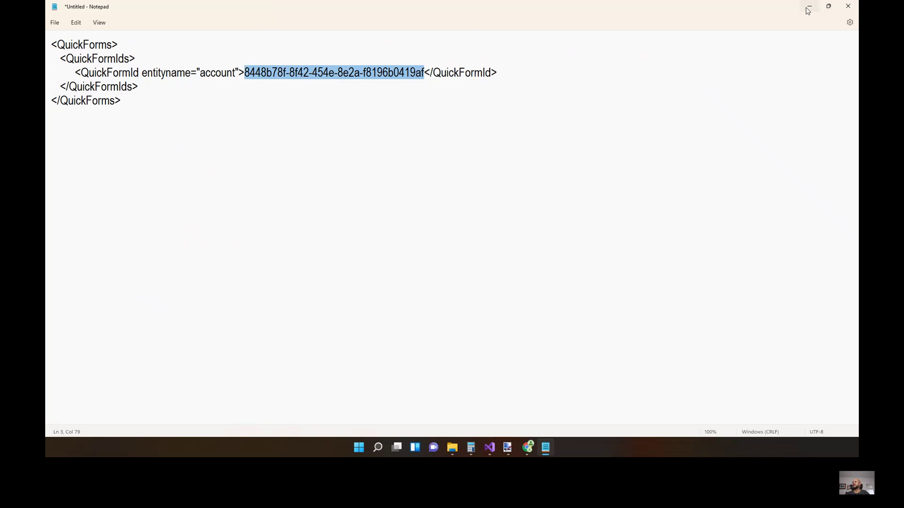
left_click(369, 126)
left_click(809, 6)
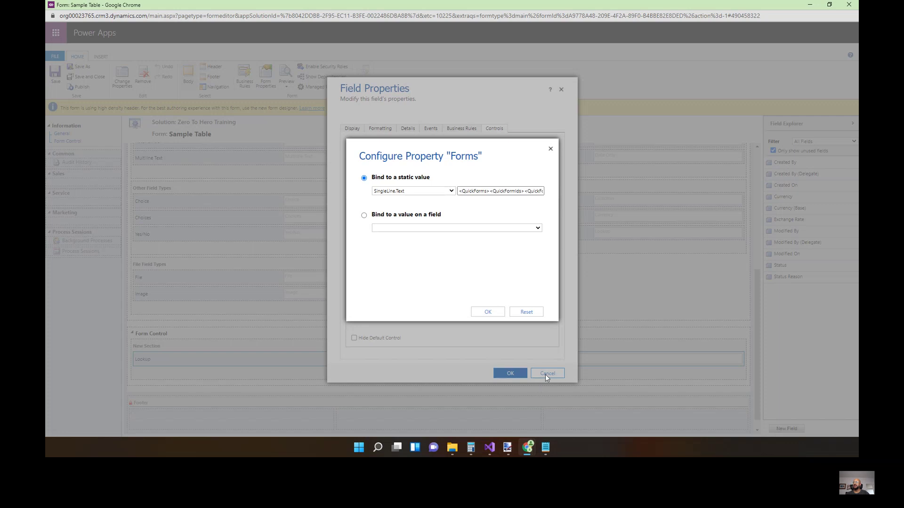
Close the Lookup's Forms property and Field Properties dialogs, then select the Choice field.
left_click(550, 149)
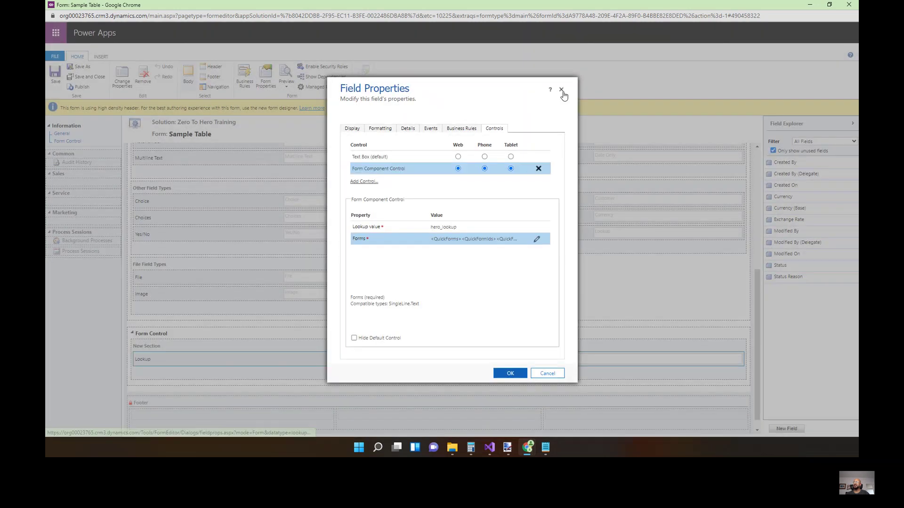
left_click(561, 89)
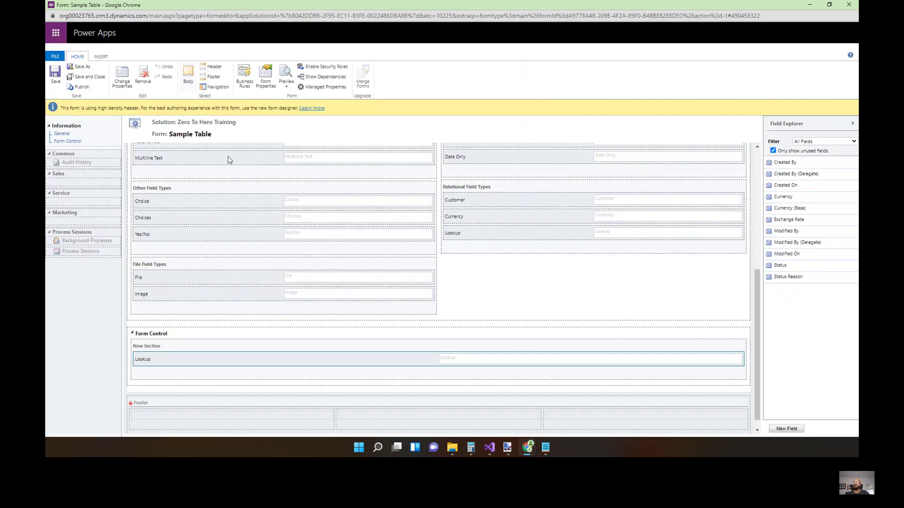
left_click(259, 204)
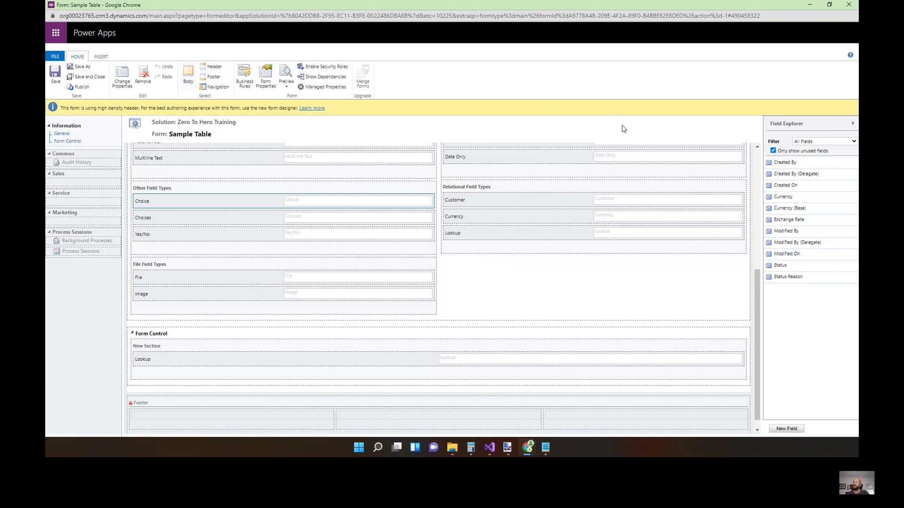
Minimize the form editor, check the Account Form and Sample Table record tabs, then return to the Account Forms list.
left_click(809, 8)
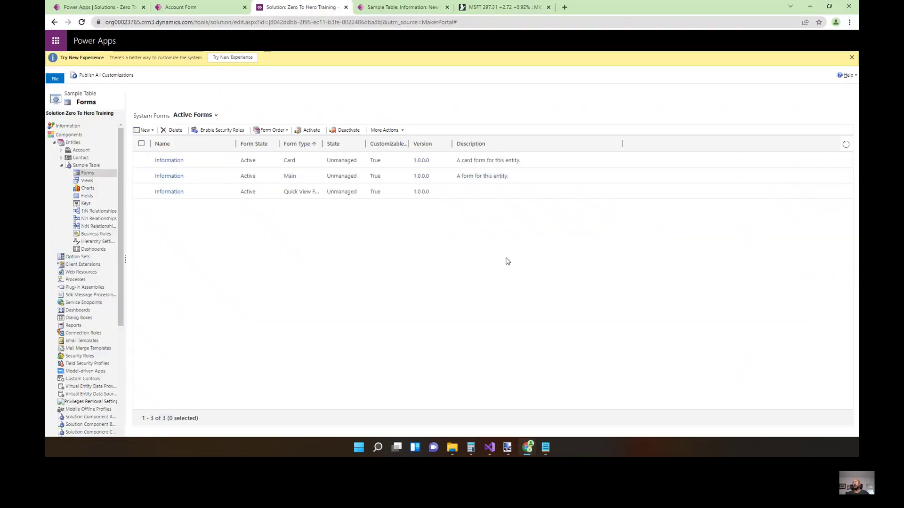
left_click(217, 16)
left_click(76, 64)
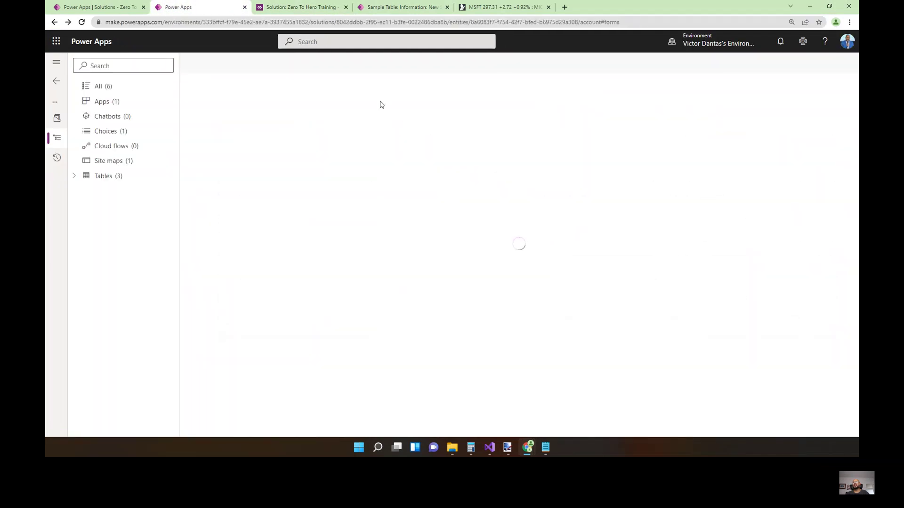
left_click(381, 13)
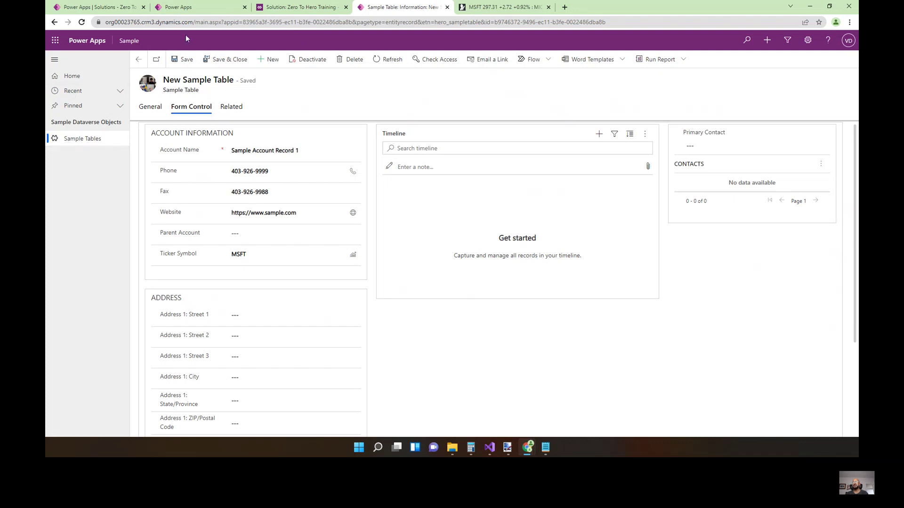
left_click(178, 7)
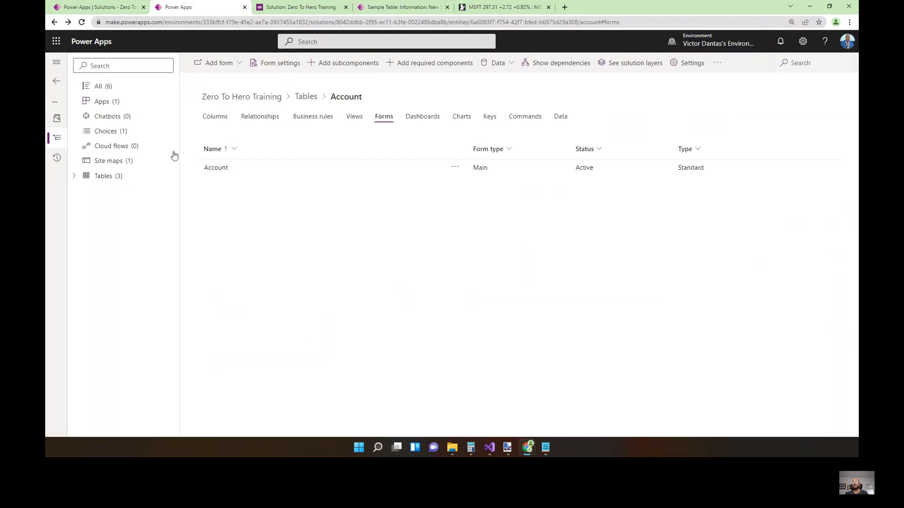
Open the Sample app in the preview designer and bring up the Sample Table page's options.
left_click(113, 102)
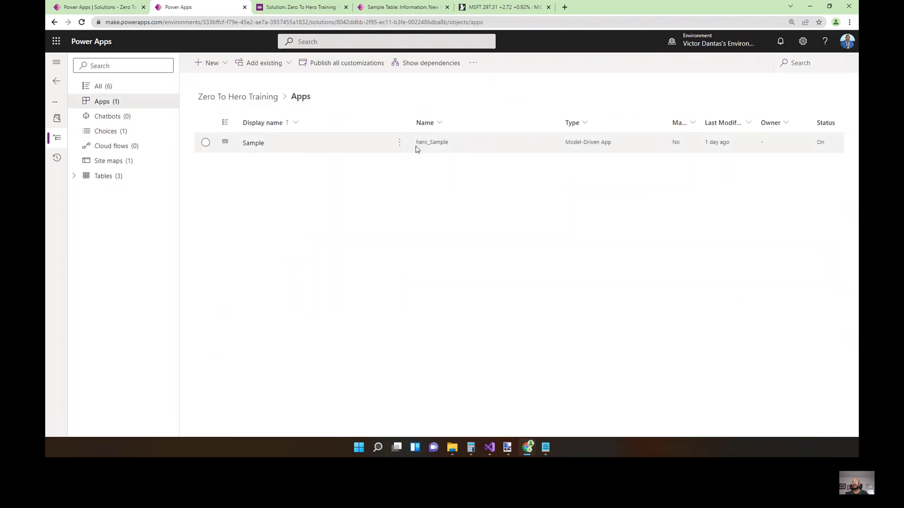
left_click(401, 143)
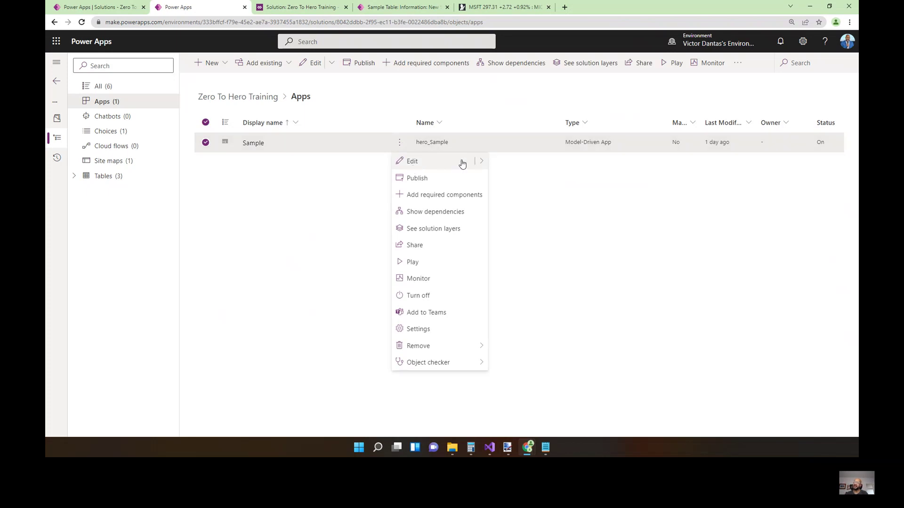
mouse_move(482, 163)
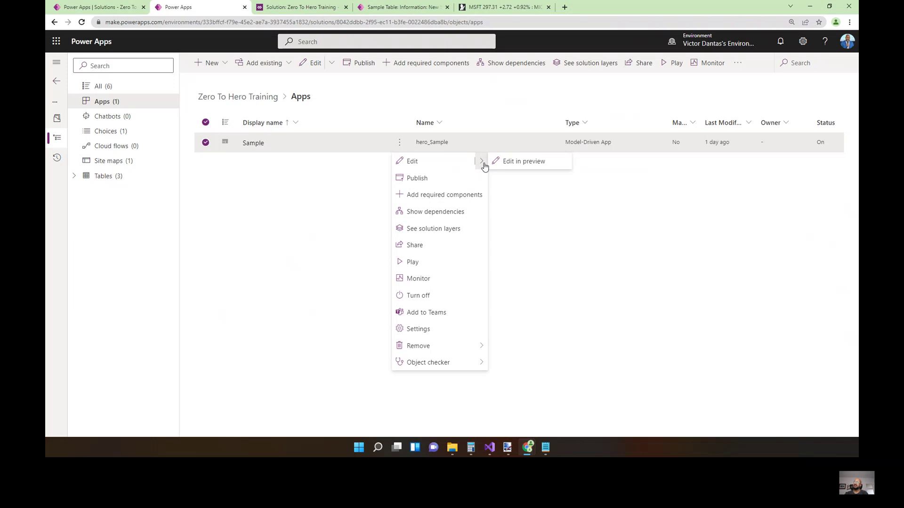
left_click(513, 167)
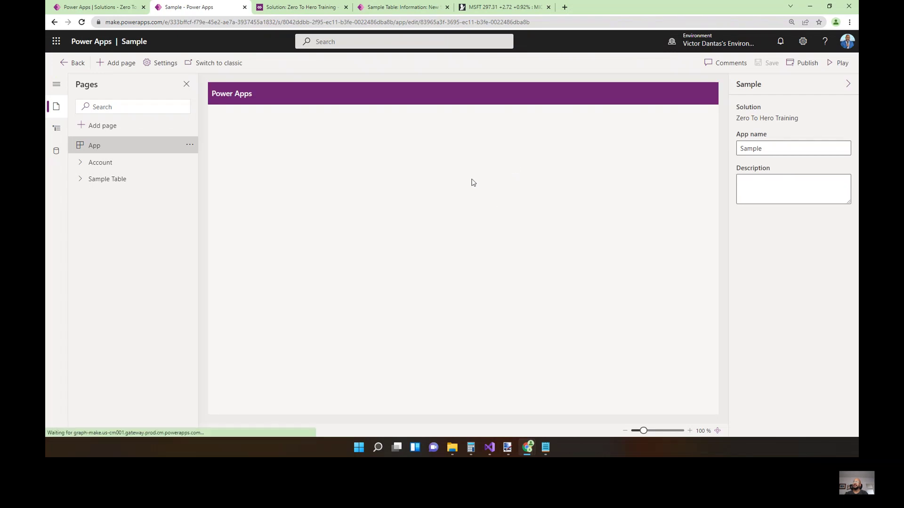
left_click(113, 184)
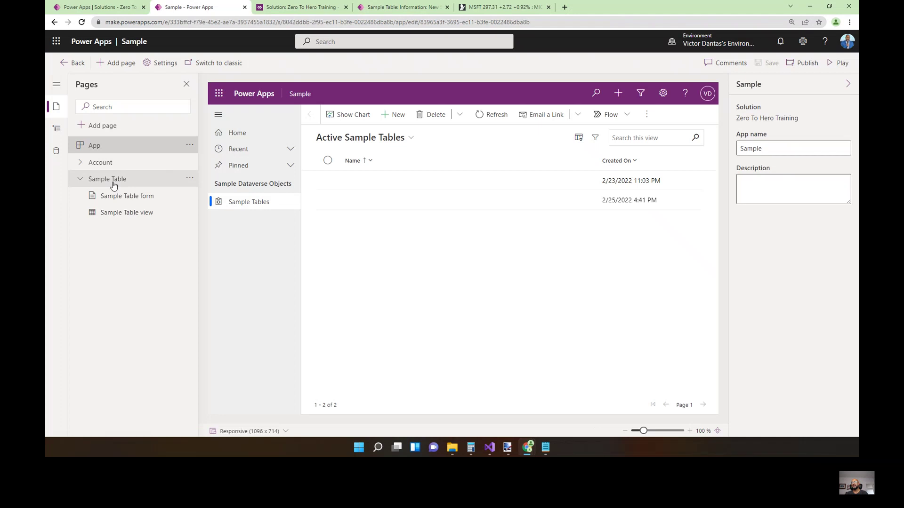
left_click(190, 180)
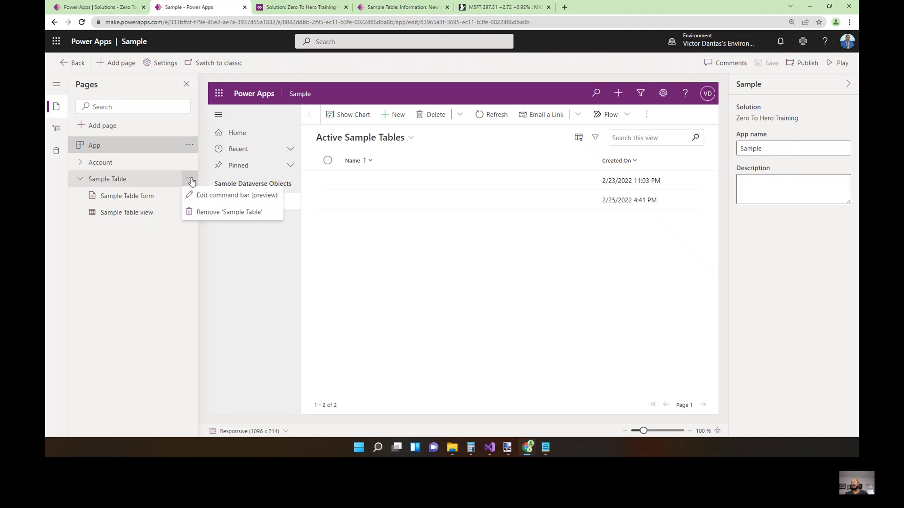
Choose Edit command bar with Main form for Sample Table and open it in the command designer.
left_click(228, 203)
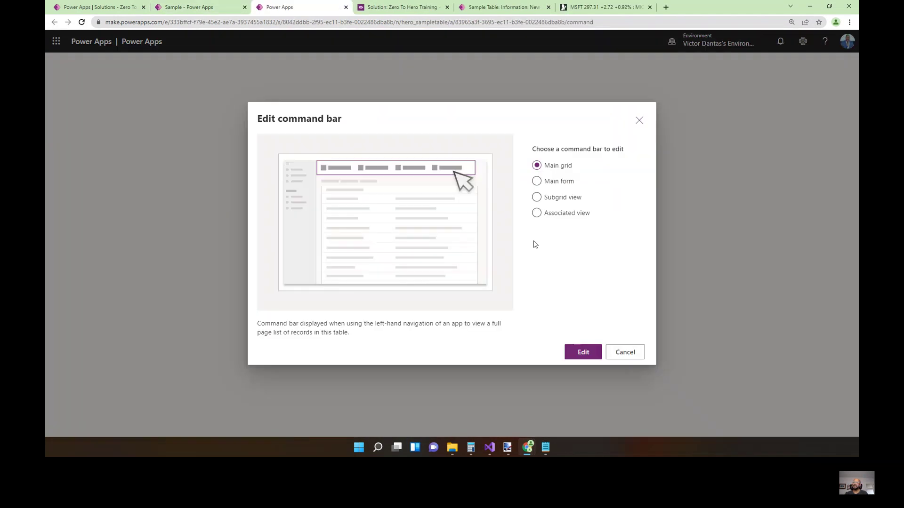
left_click(537, 182)
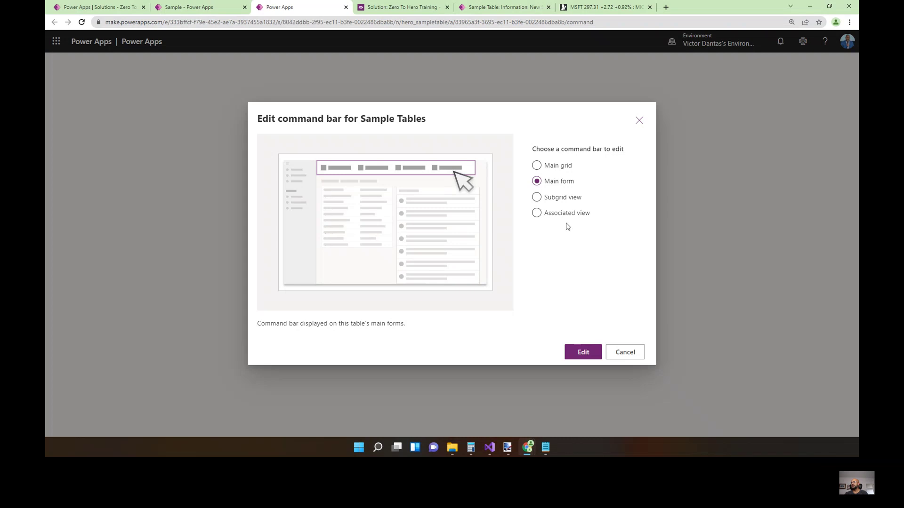
left_click(480, 8)
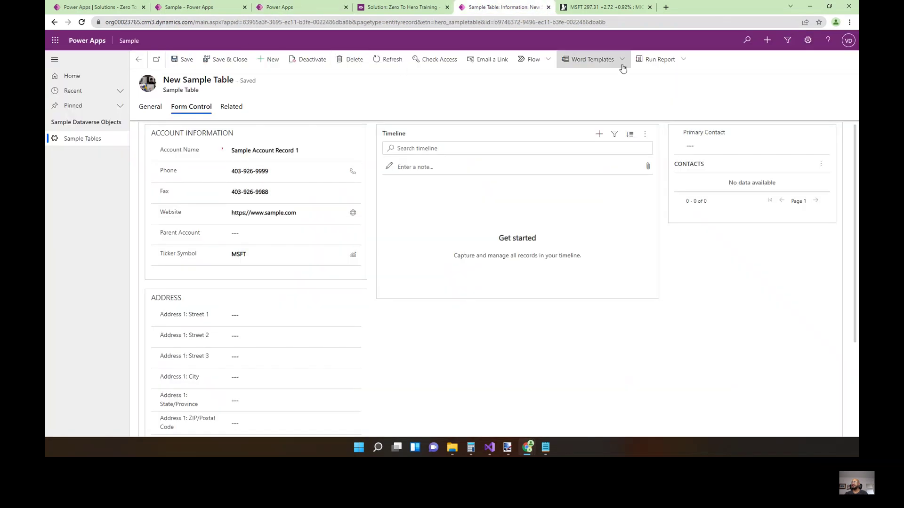
left_click(138, 60)
left_click(90, 139)
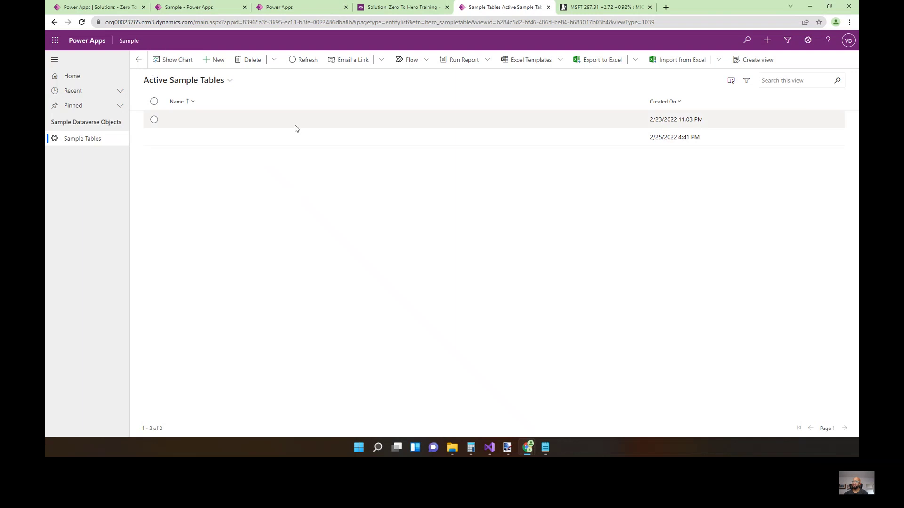
left_click(391, 9)
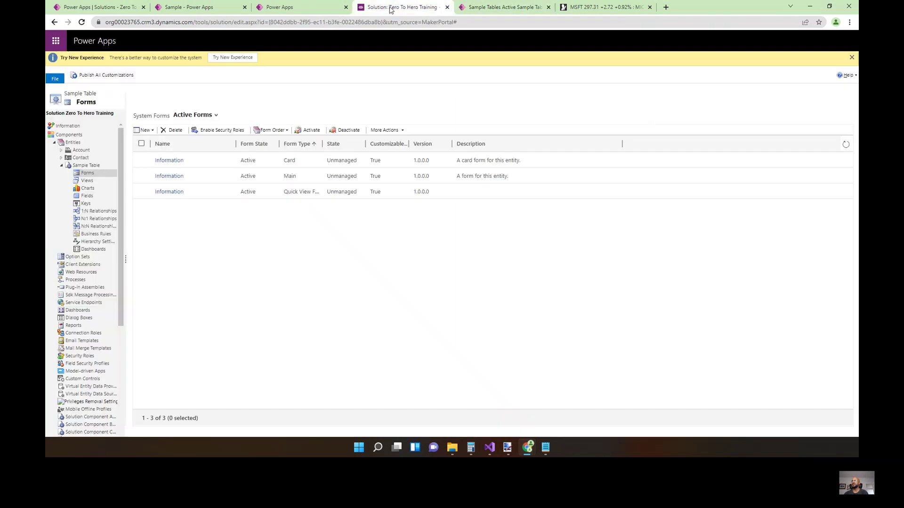
left_click(296, 9)
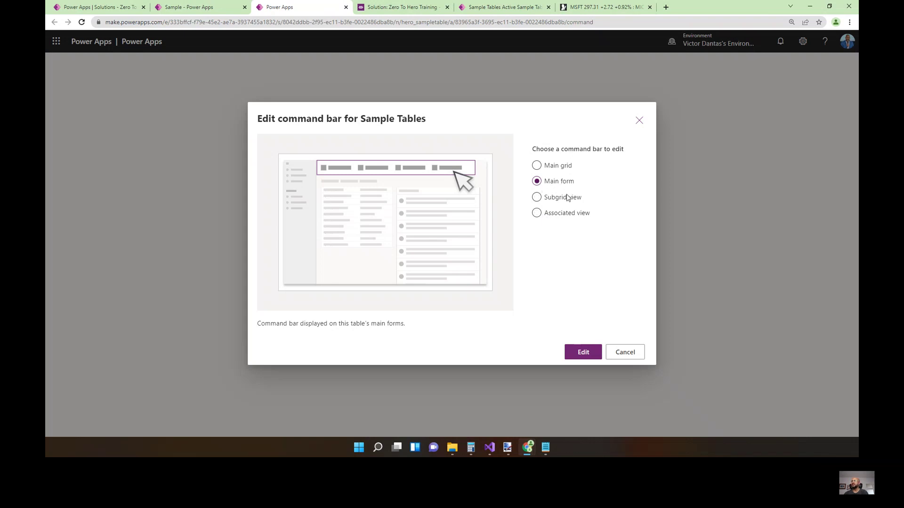
left_click(583, 352)
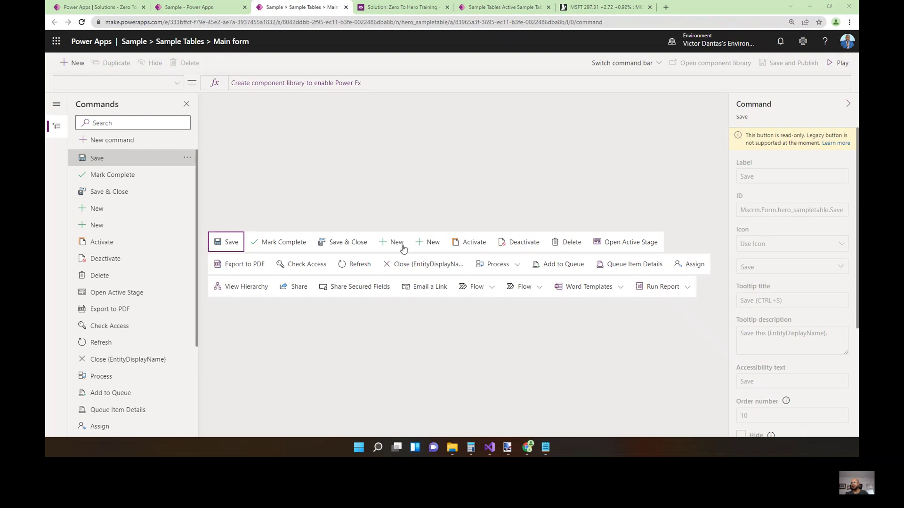
Add a new command of type Power Fx and confirm creating its component library.
left_click(468, 248)
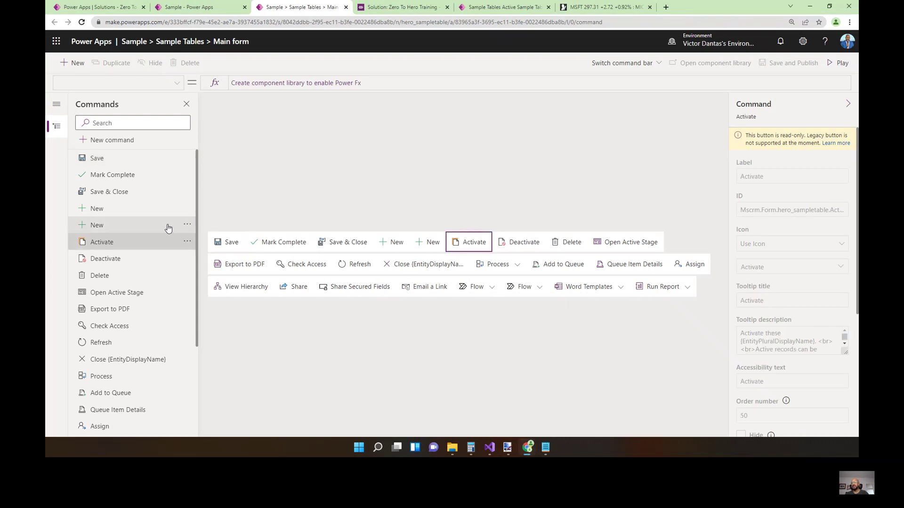
left_click(115, 146)
left_click(393, 248)
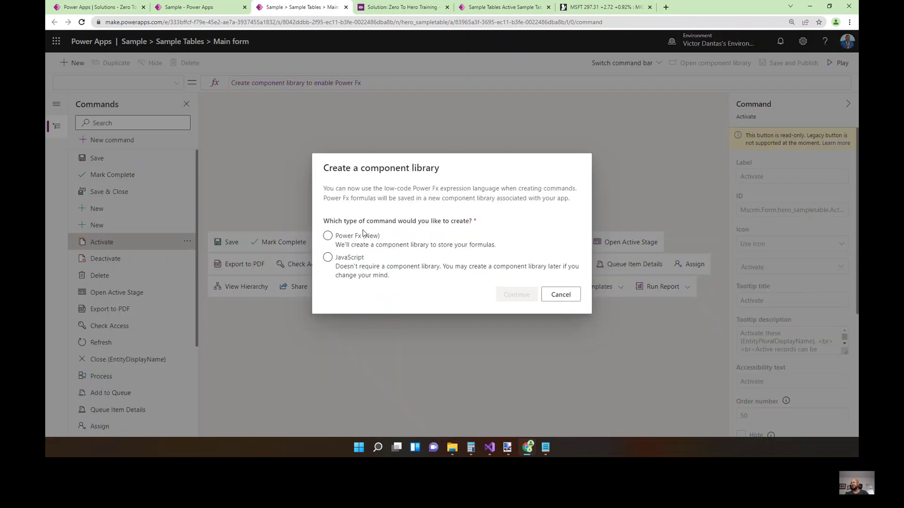
left_click(369, 267)
left_click(359, 236)
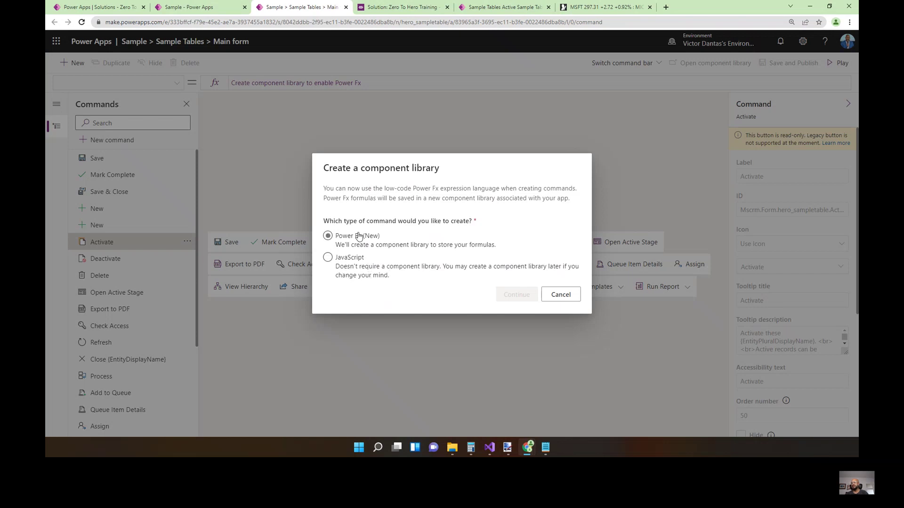
left_click(328, 240)
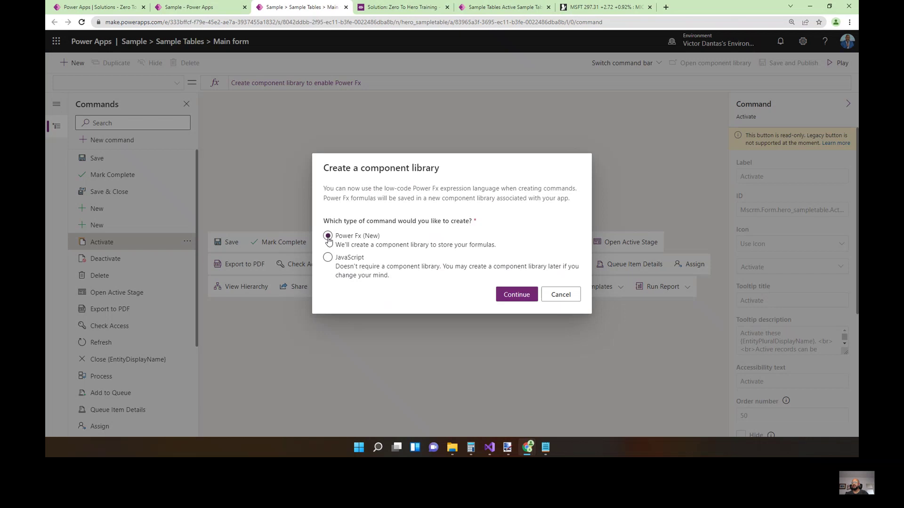
left_click(523, 299)
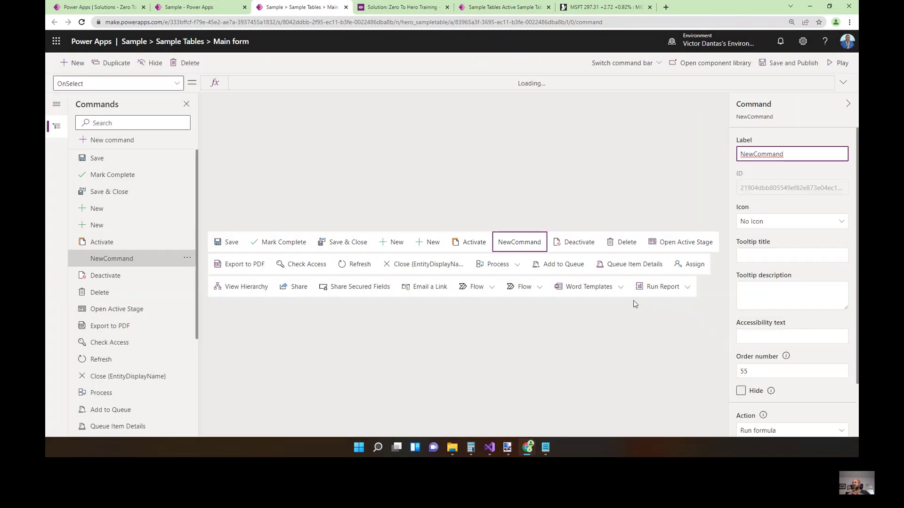
Label the new command Inactivate and move it after Open Active Stage.
double_click(792, 154)
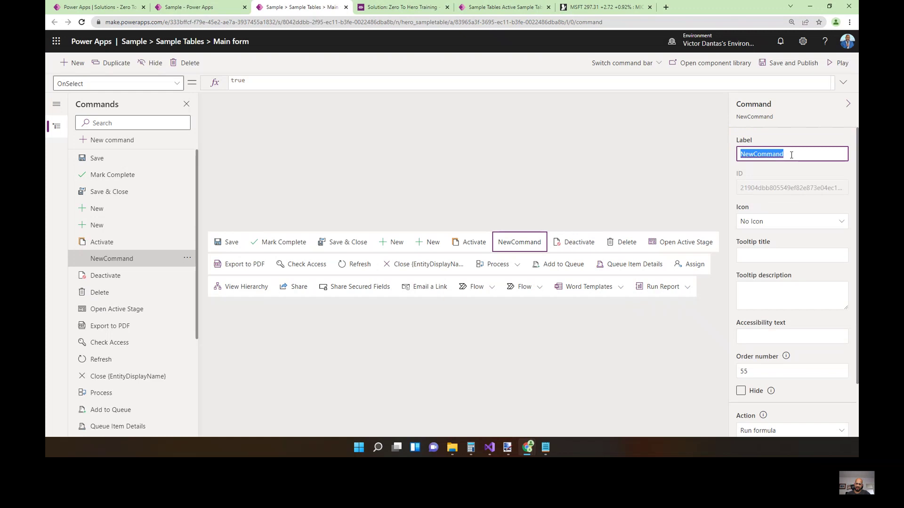
type("Inactivate")
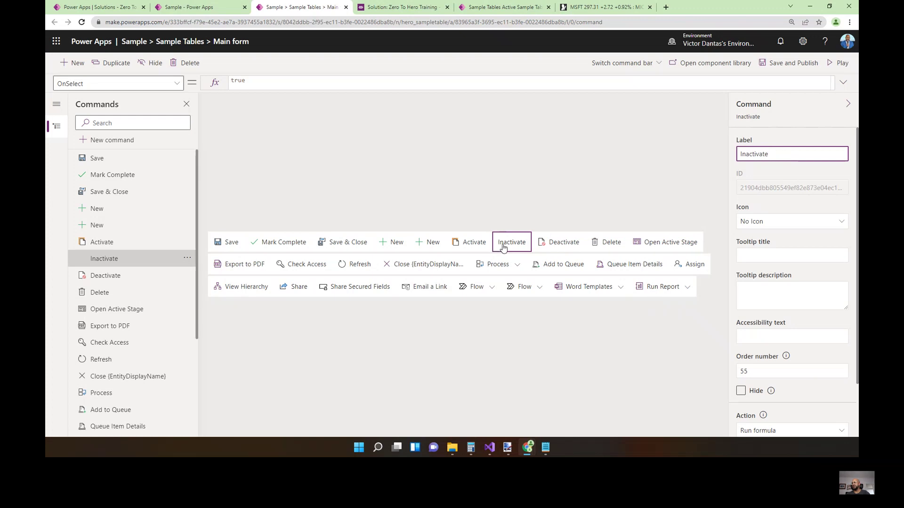
left_click_drag(504, 247, 641, 247)
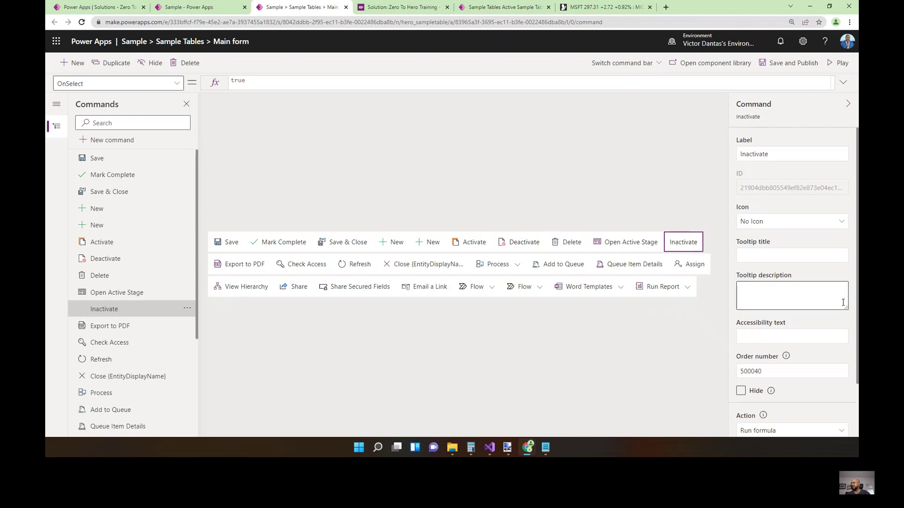
Set the Inactivate command's icon to Cancel from the icon library.
left_click(842, 222)
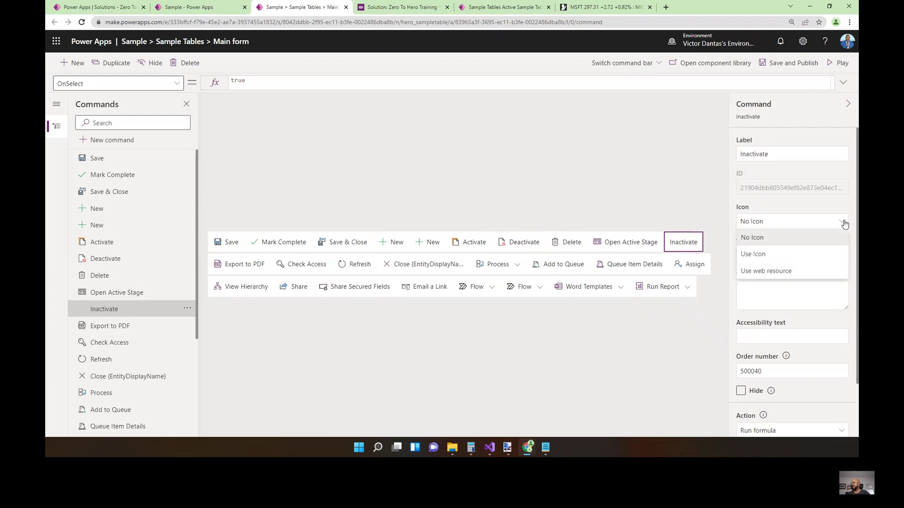
left_click(772, 254)
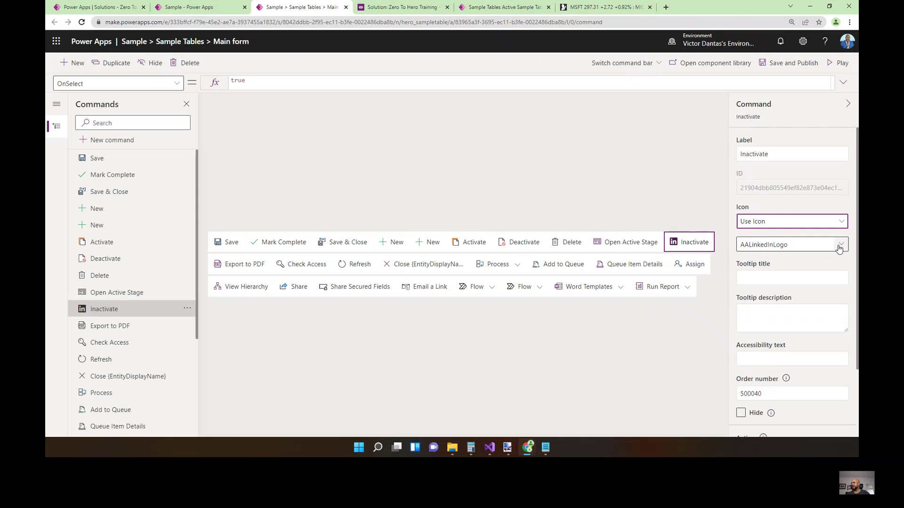
left_click(839, 246)
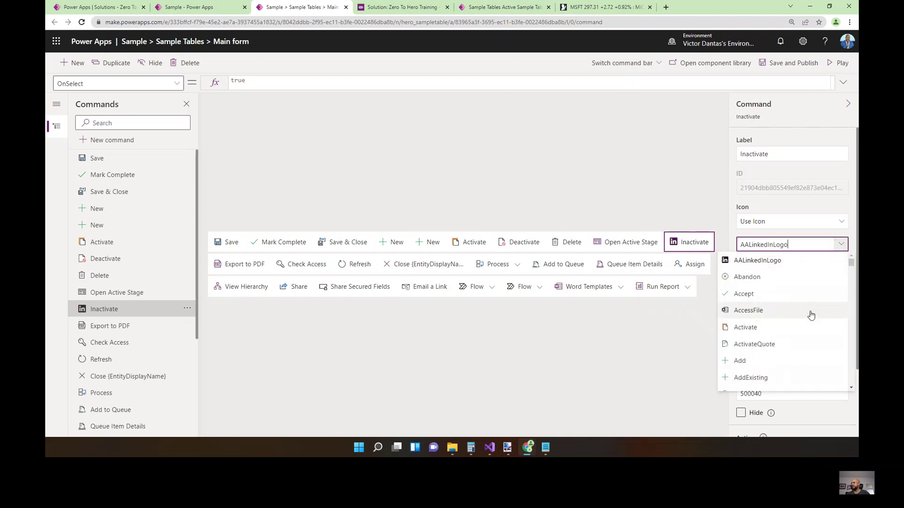
scroll(805, 316, "down", 15)
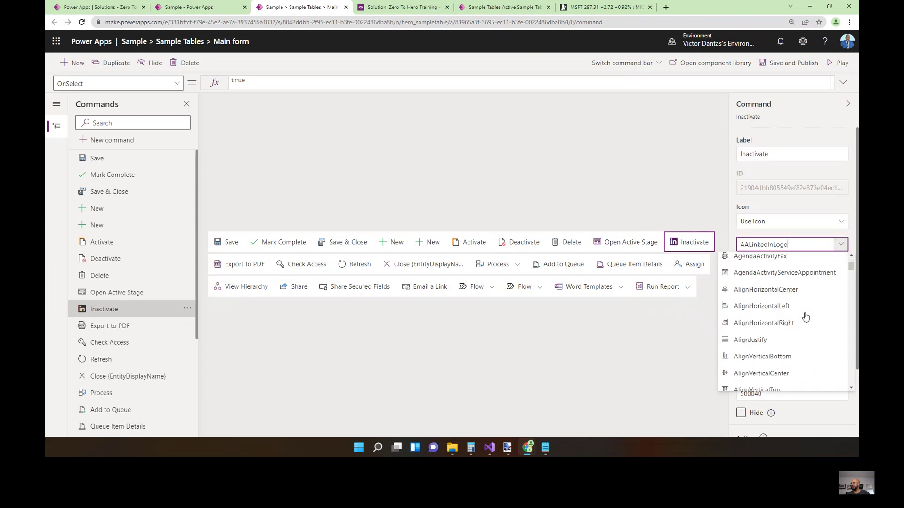
scroll(806, 316, "down", 5)
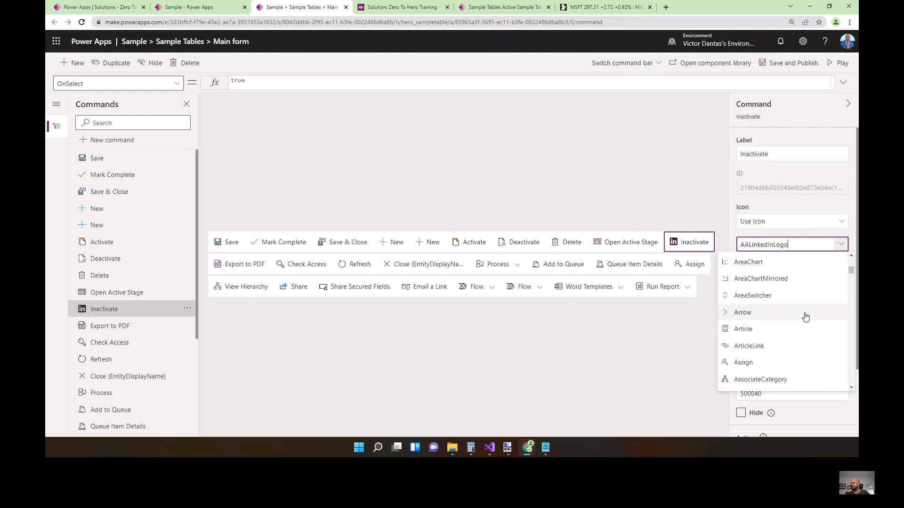
scroll(805, 317, "down", 5)
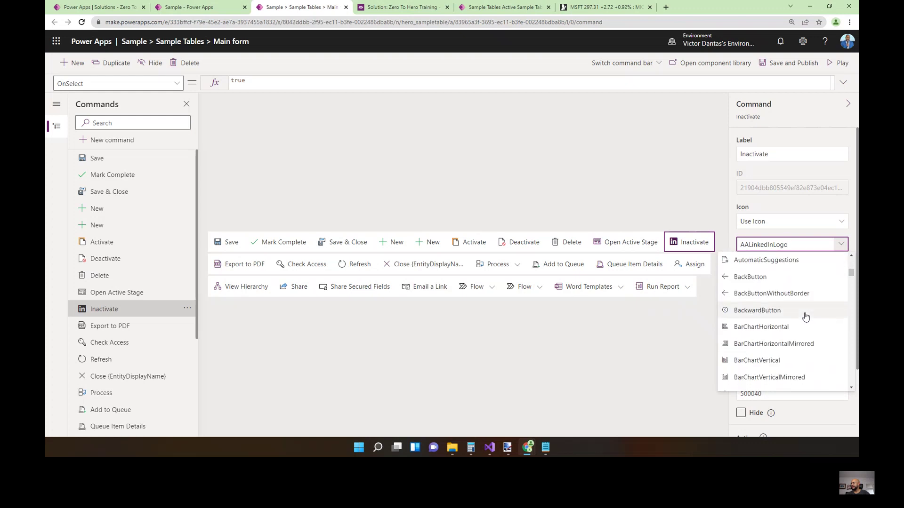
scroll(805, 316, "down", 2)
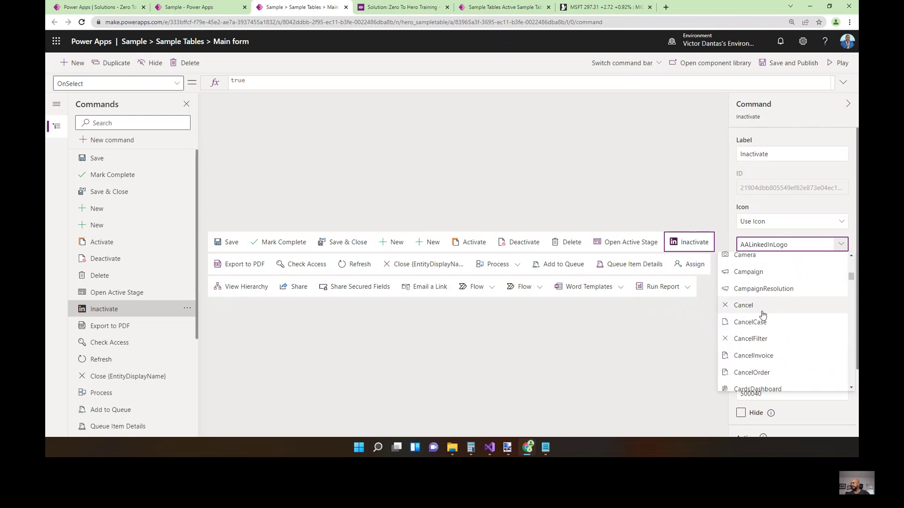
left_click(756, 310)
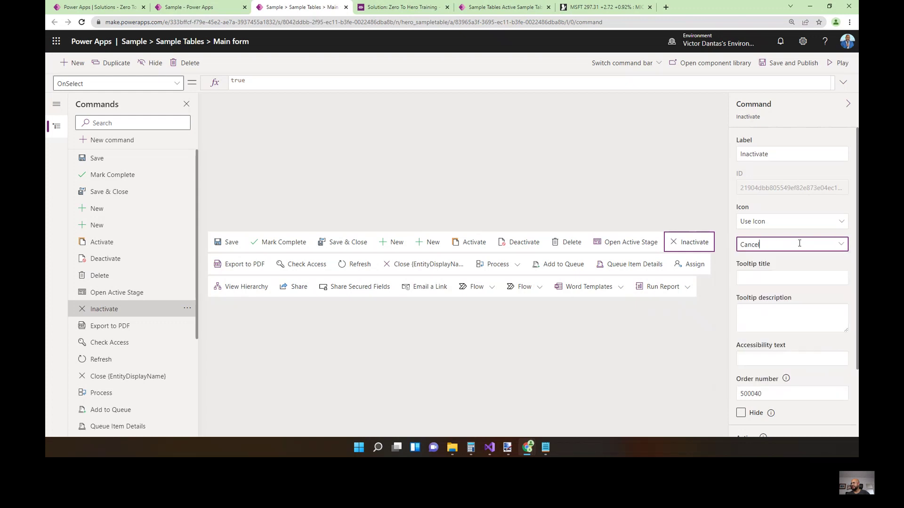
left_click(785, 280)
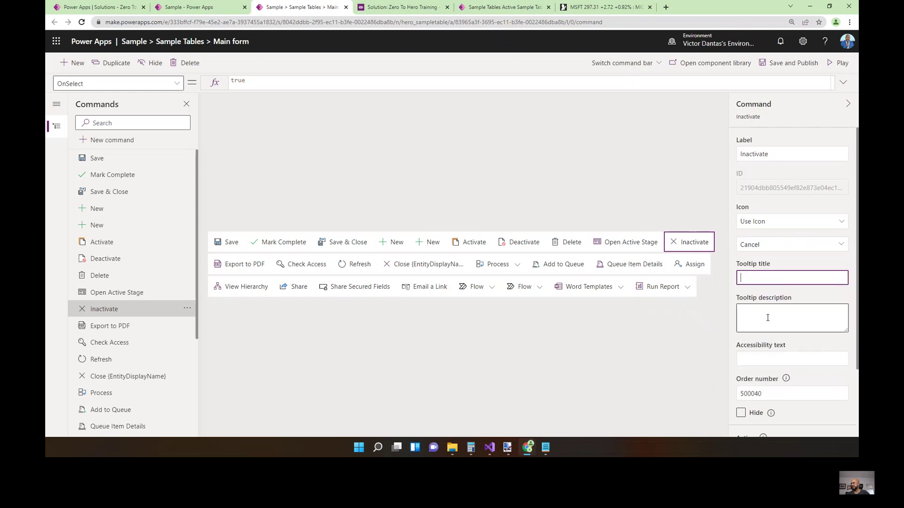
scroll(814, 326, "down", 2)
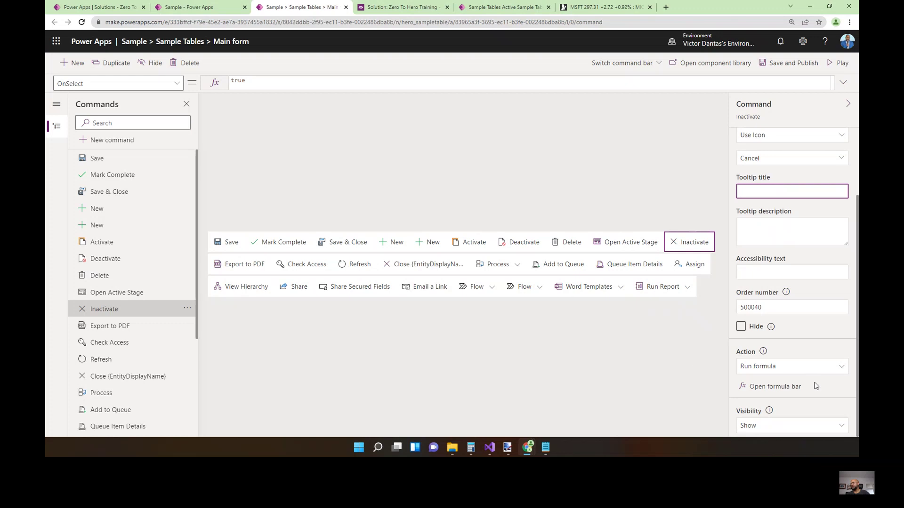
mouse_move(763, 351)
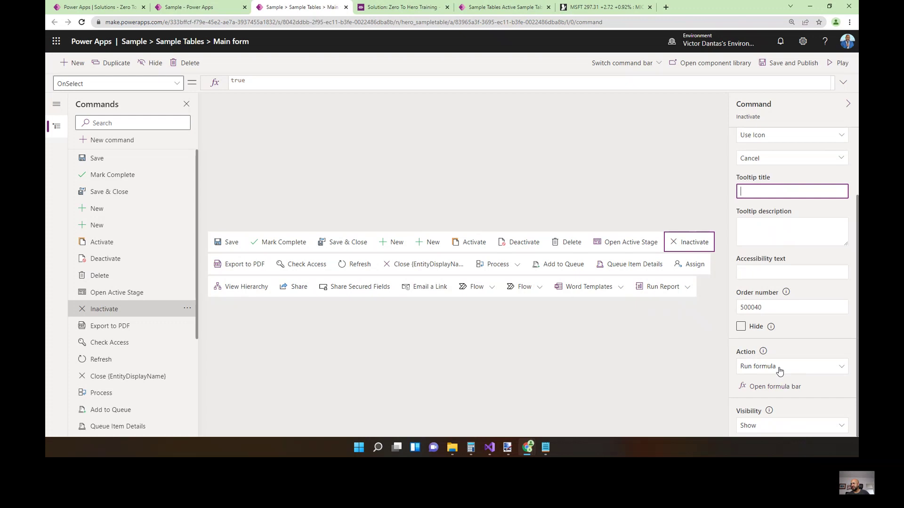
left_click(791, 426)
left_click(795, 410)
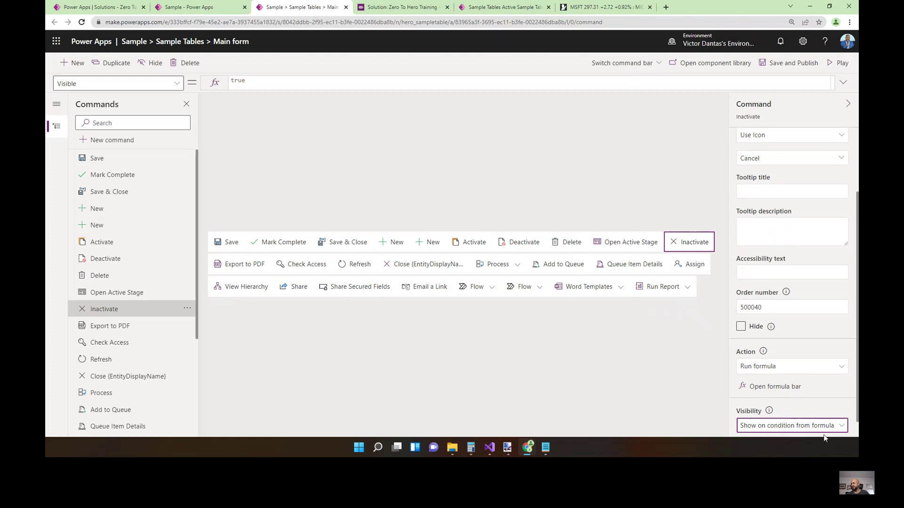
scroll(791, 426, "down", 1)
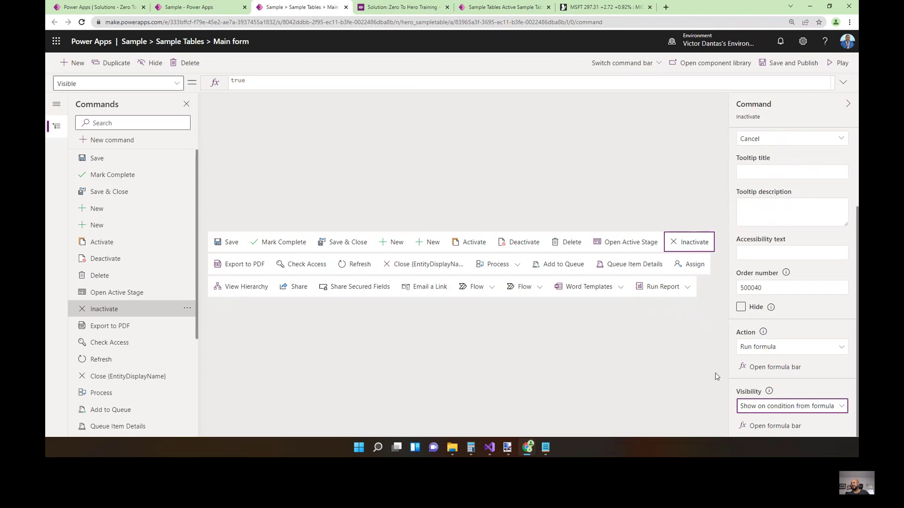
left_click(793, 411)
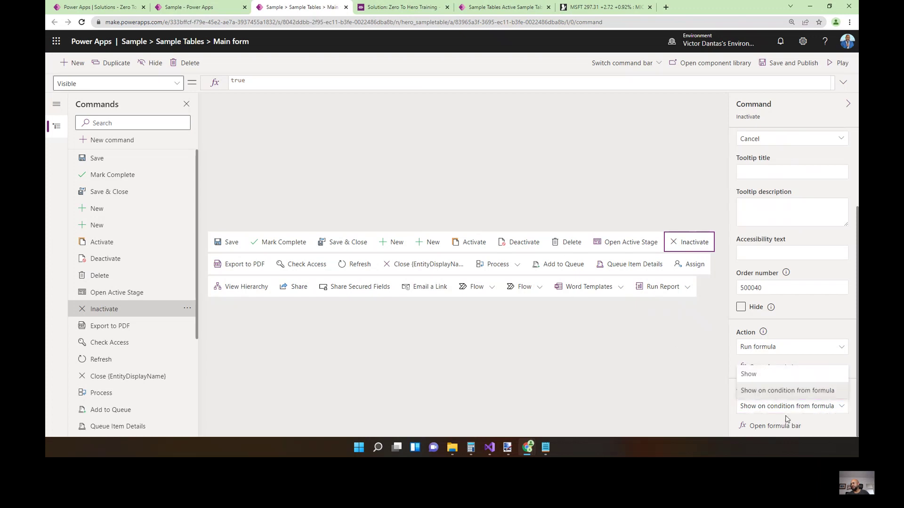
left_click(768, 376)
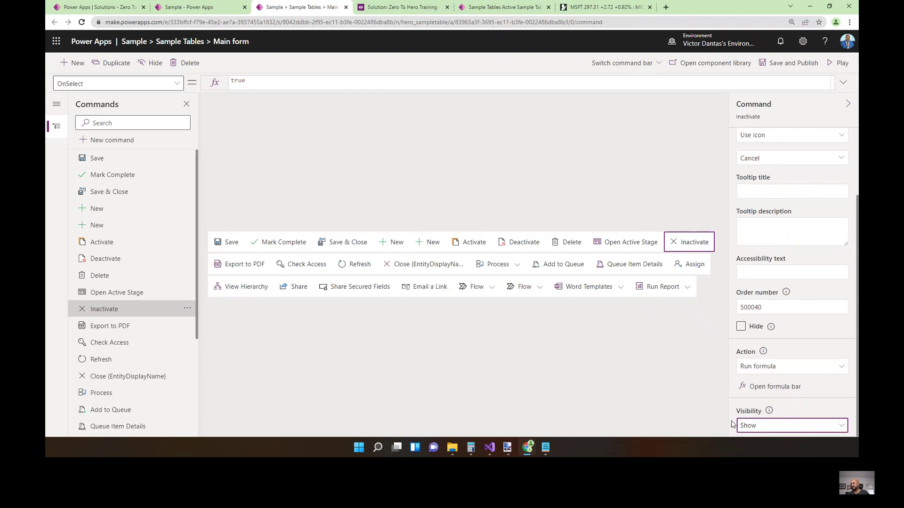
Replace OnSelect with Patch('Sample Tables', Self.Selected.Item, {Status:'Status (Sample Tables)'.Inactive.
left_click(766, 390)
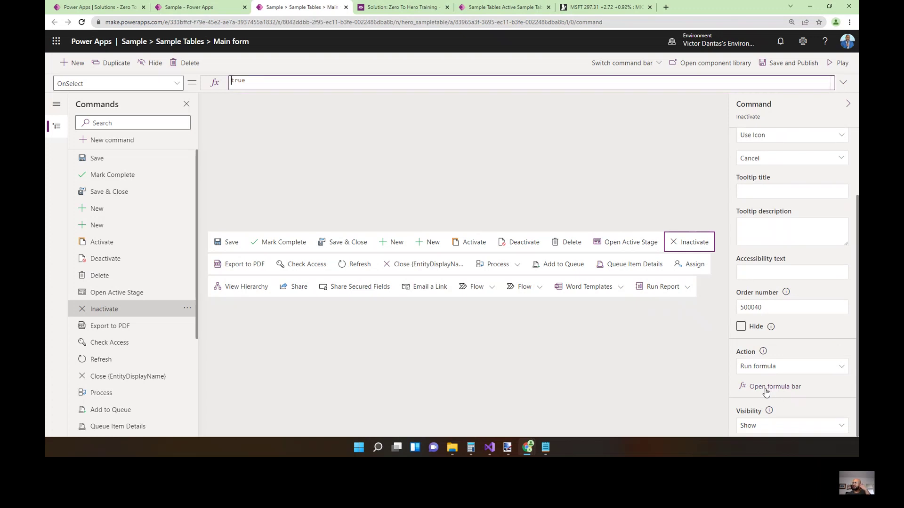
key("ctrl+a")
type("Patch")
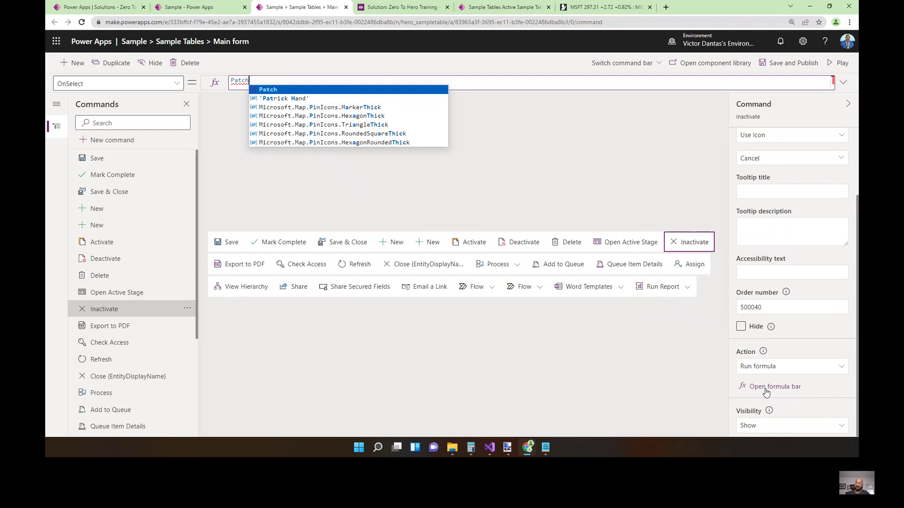
type("(")
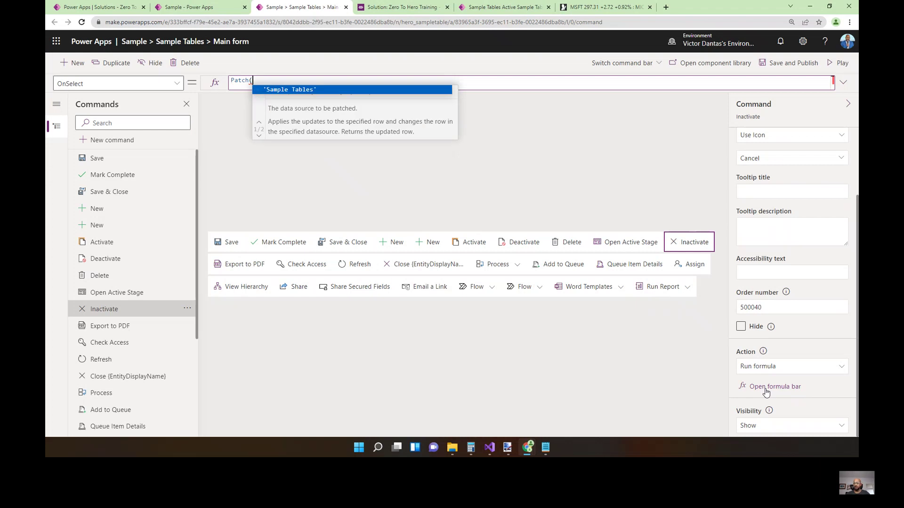
key("Tab")
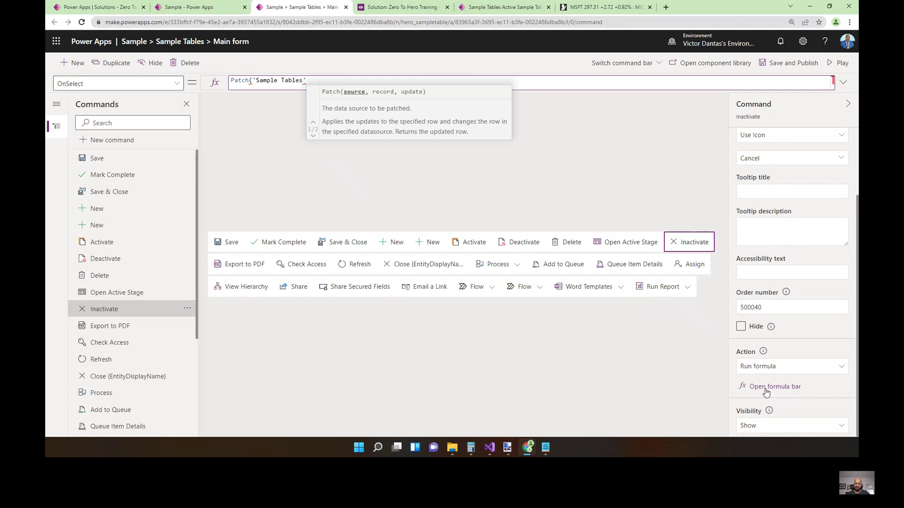
type(", S")
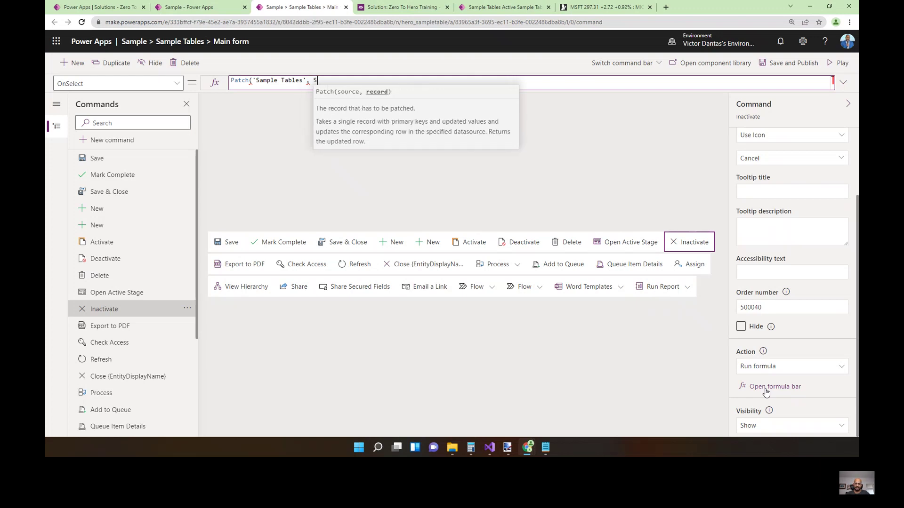
type("elf.Selcted")
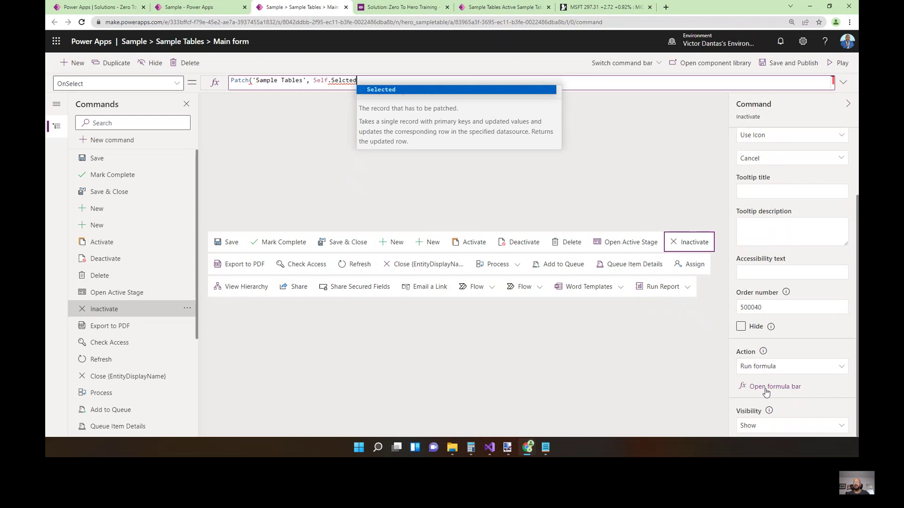
key("Tab")
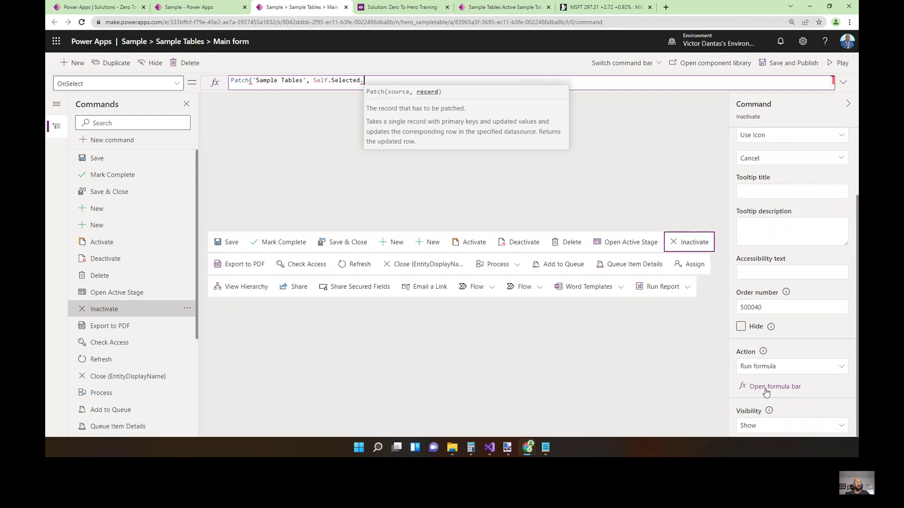
type(".Item")
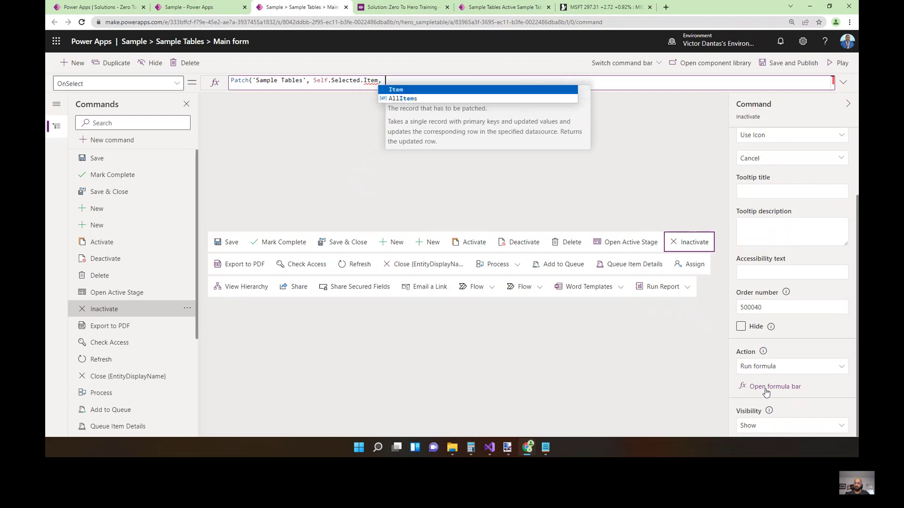
type(", ")
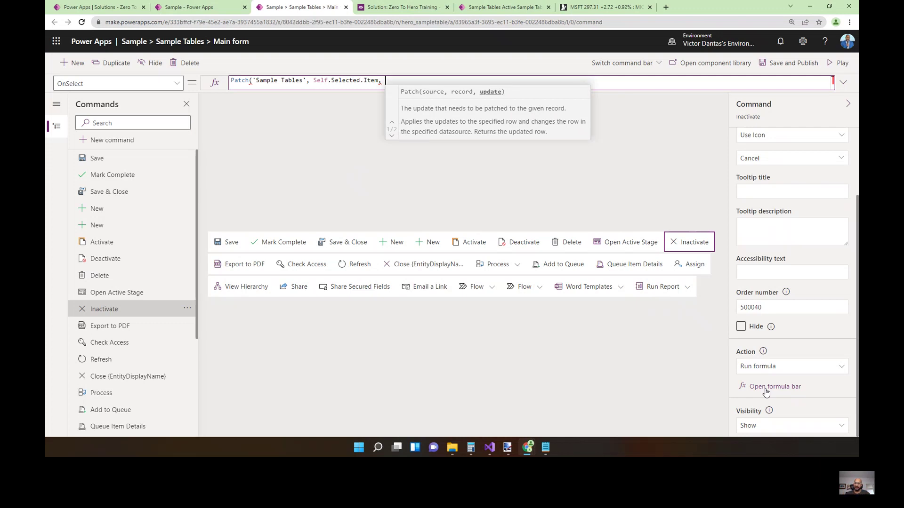
type("{")
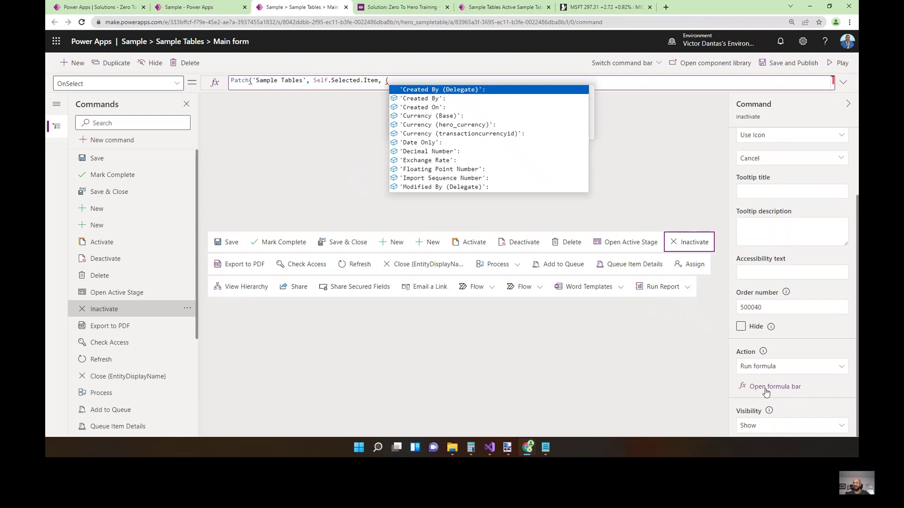
type("stat")
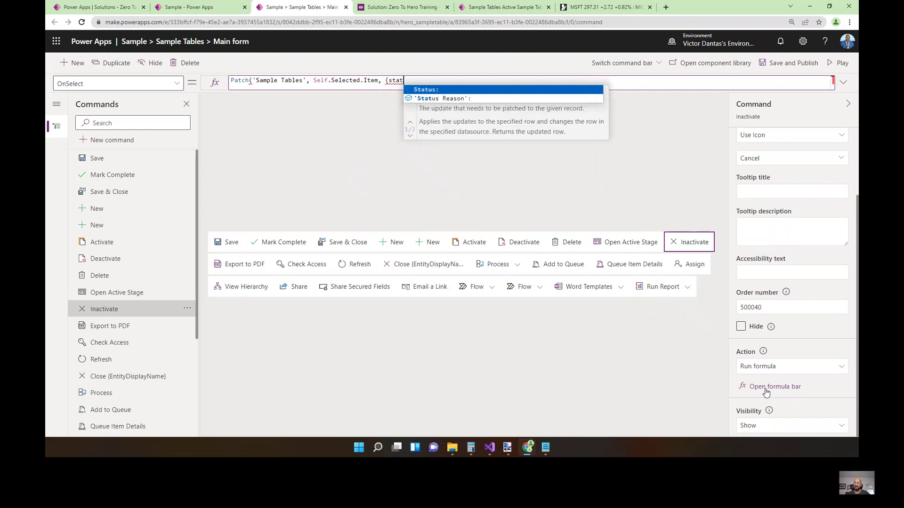
key("Tab")
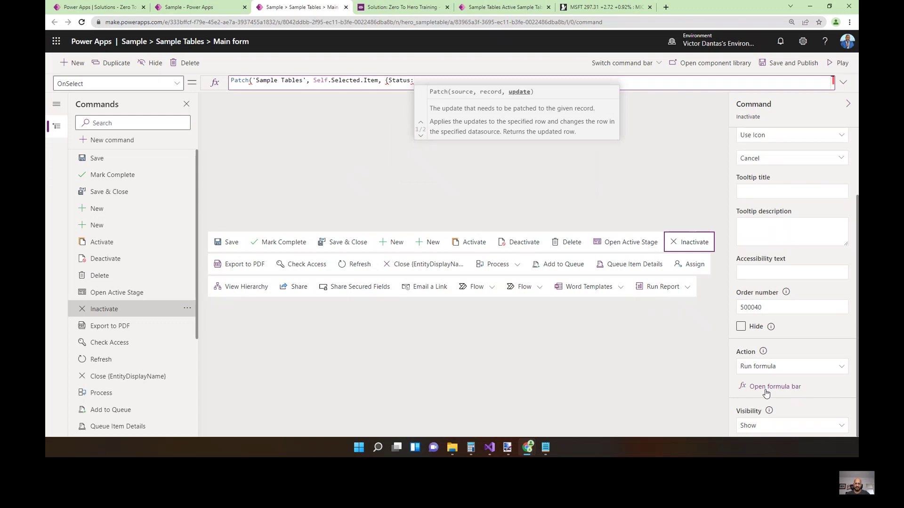
type("sample")
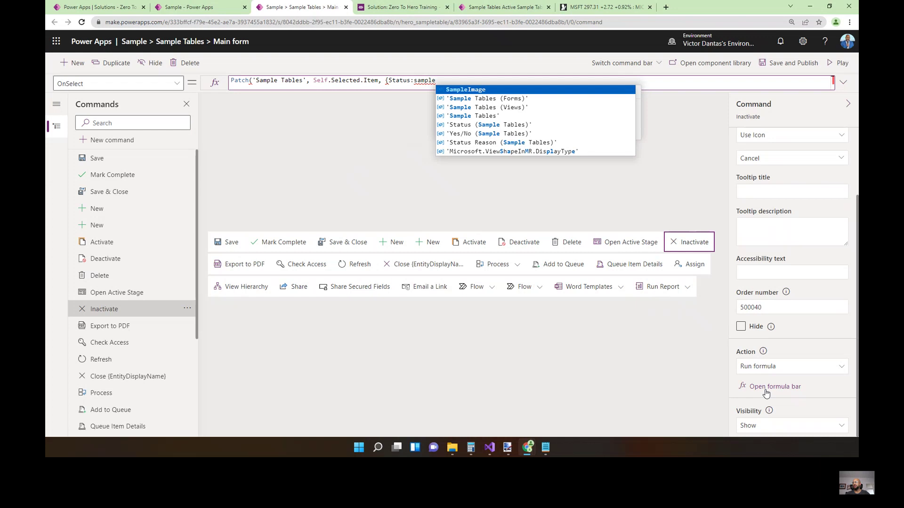
key("Down")
key("Down")
key("Down")
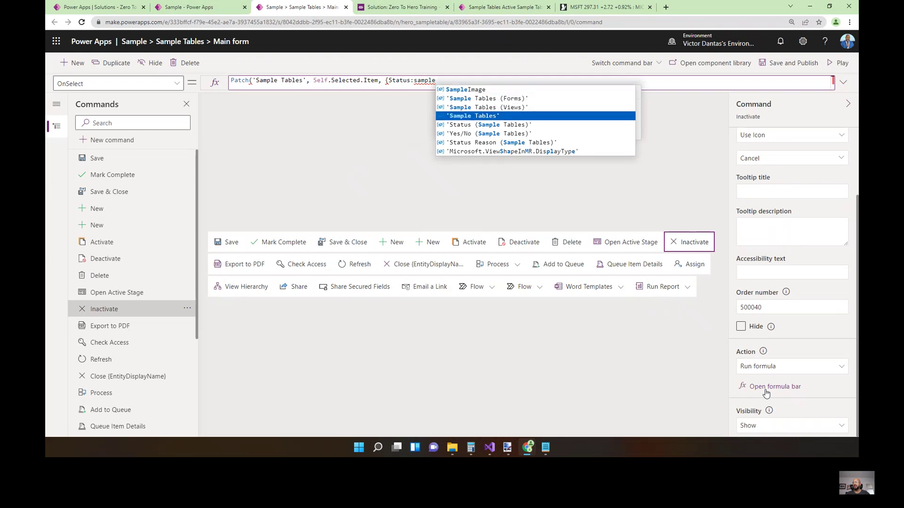
key("Down")
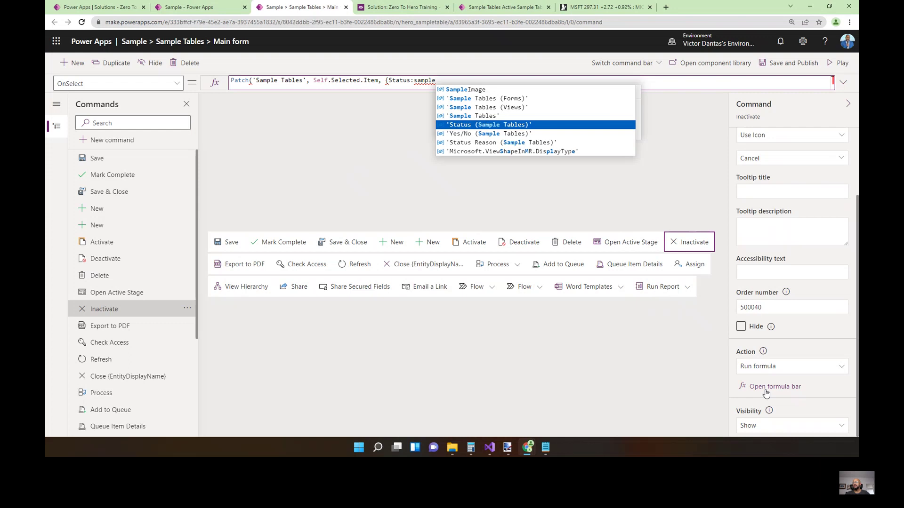
key("Tab")
type(".")
key("Down")
key("Tab")
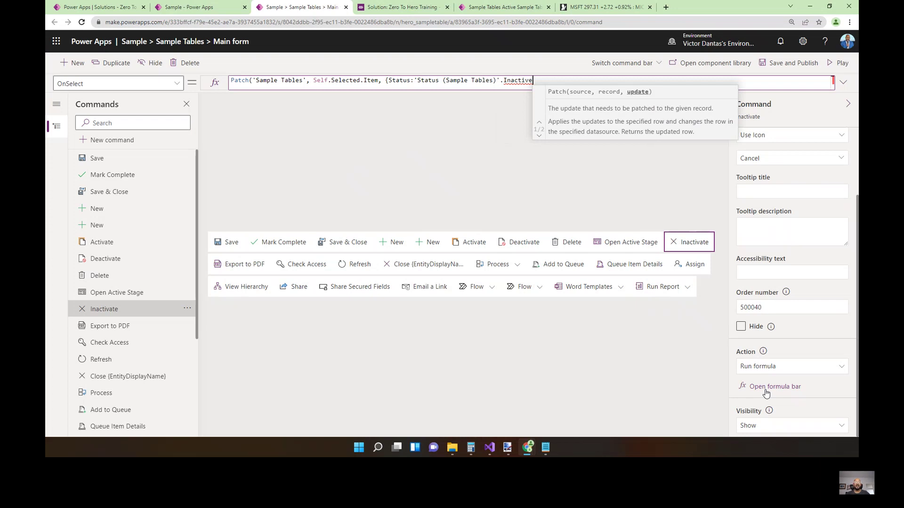
Add 'Status Reason':'Status Reason (Sample Tables)'.Inactive to the Patch record and close it.
type(",")
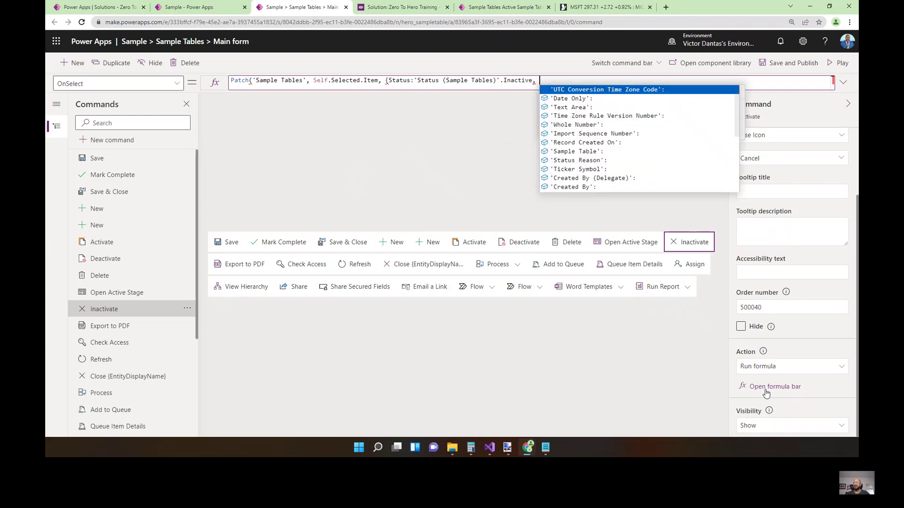
type(" status")
key("Down")
key("Tab")
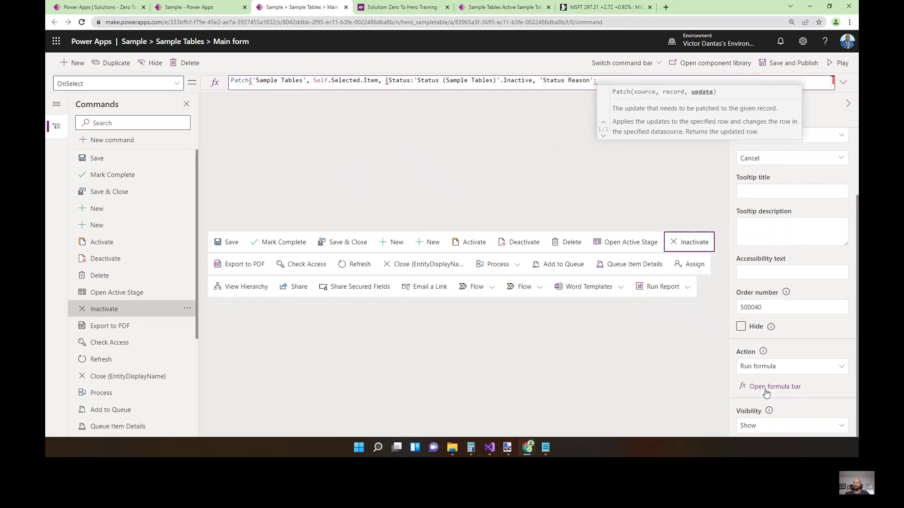
type("stat")
key("Down")
key("Down")
key("Down")
key("Down")
key("Down")
key("Down")
key("Down")
key("Down")
key("Down")
key("Tab")
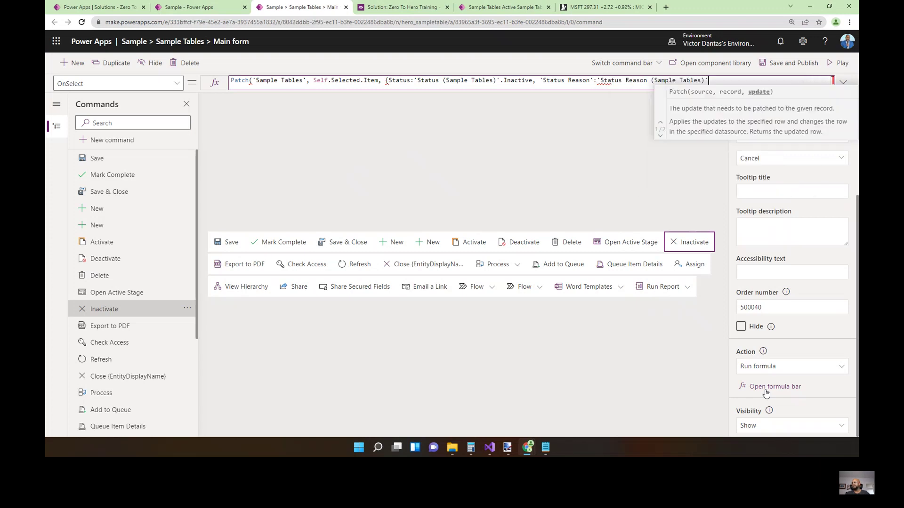
type(".inac")
key("Tab")
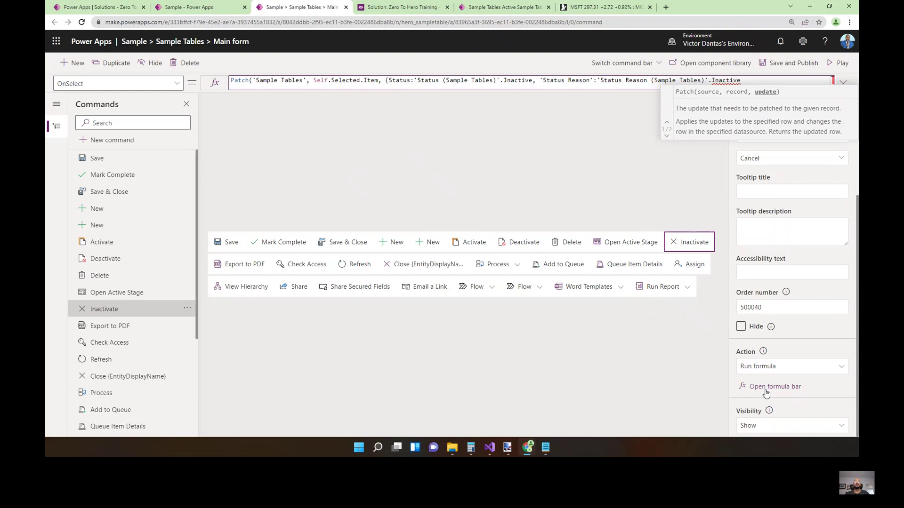
type("}")
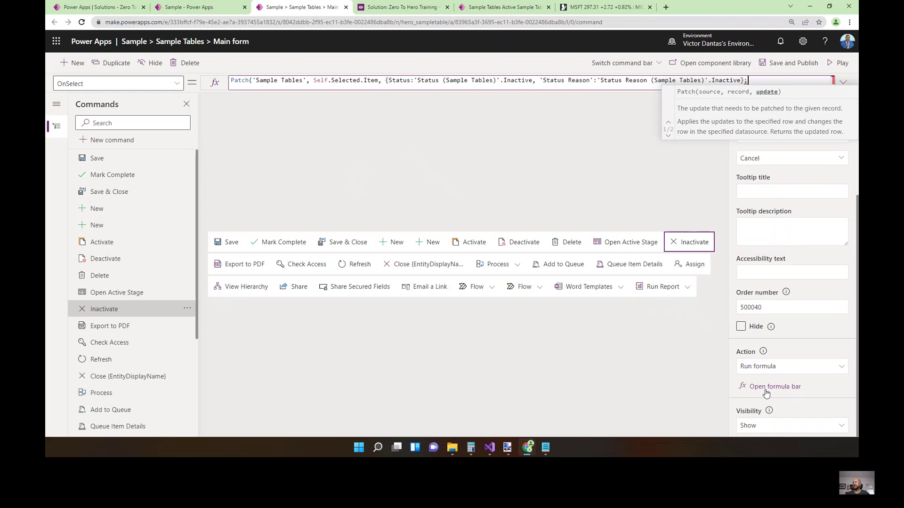
type(")")
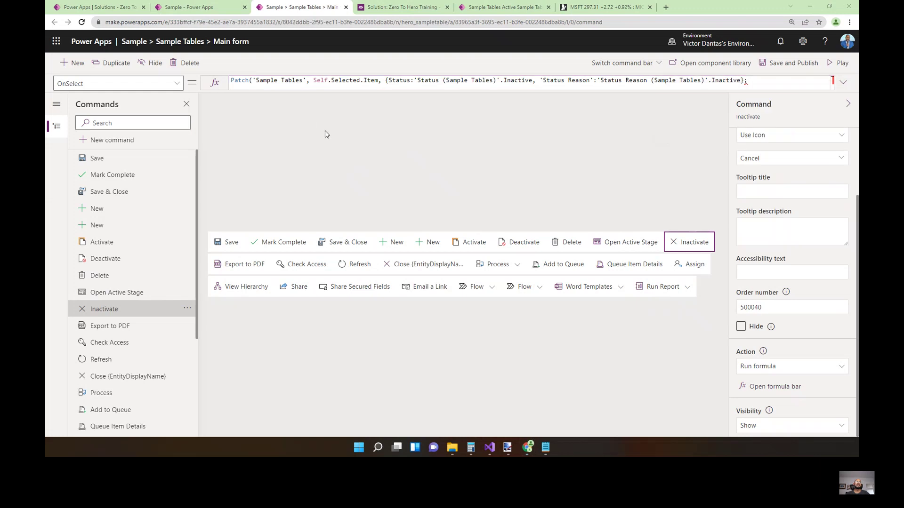
Add the missing closing parenthesis to the Patch formula, then save and publish the commands.
left_click(763, 81)
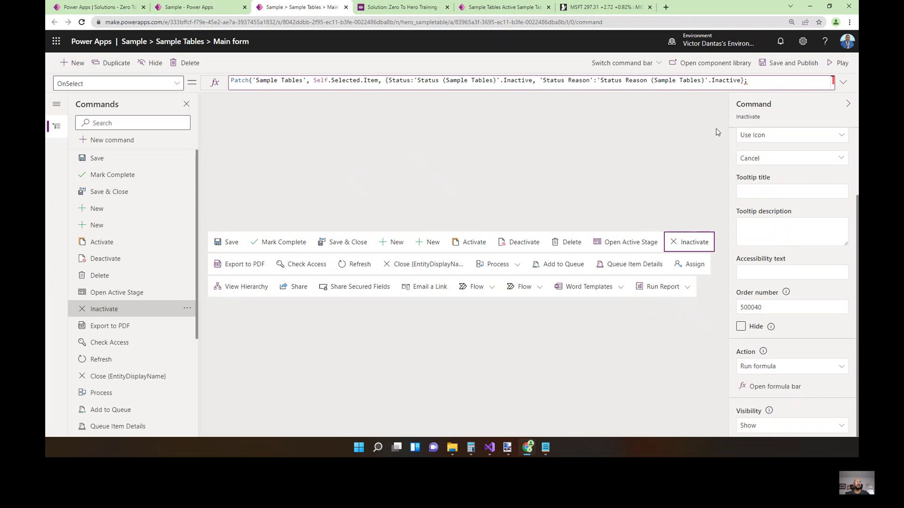
type(")")
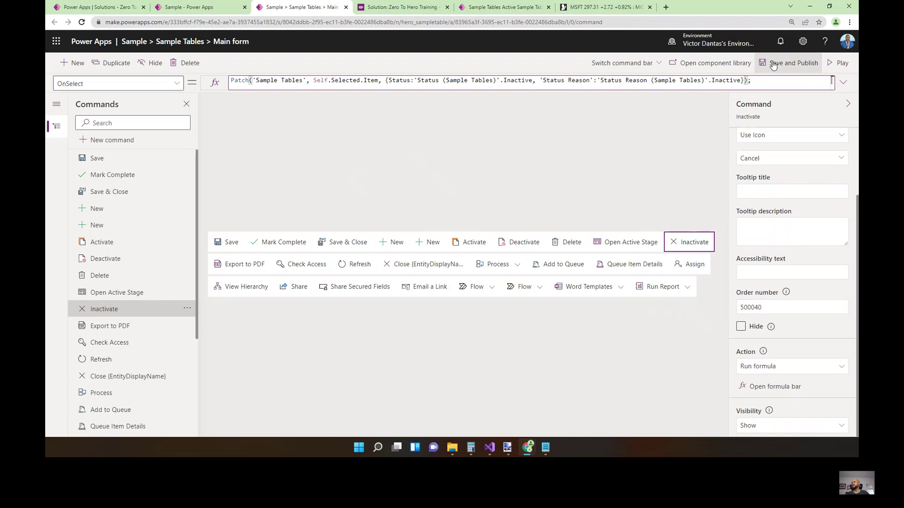
left_click(773, 65)
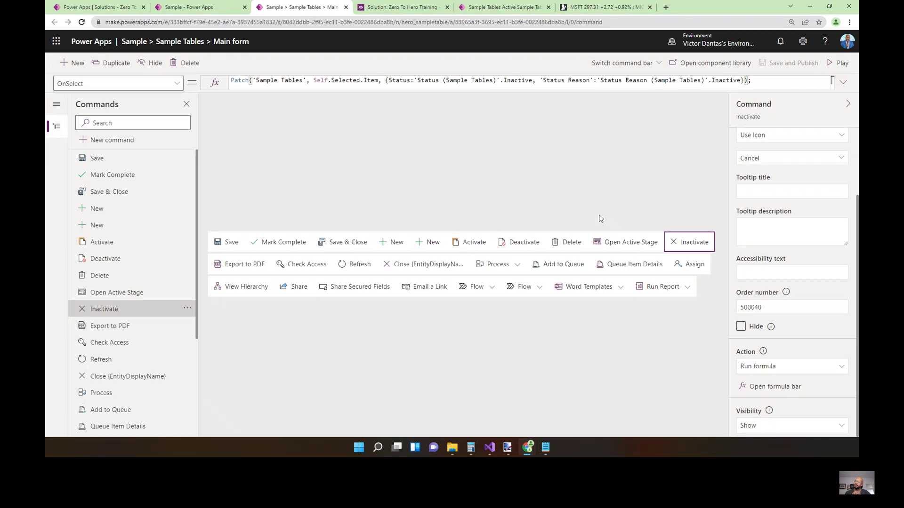
left_click(178, 8)
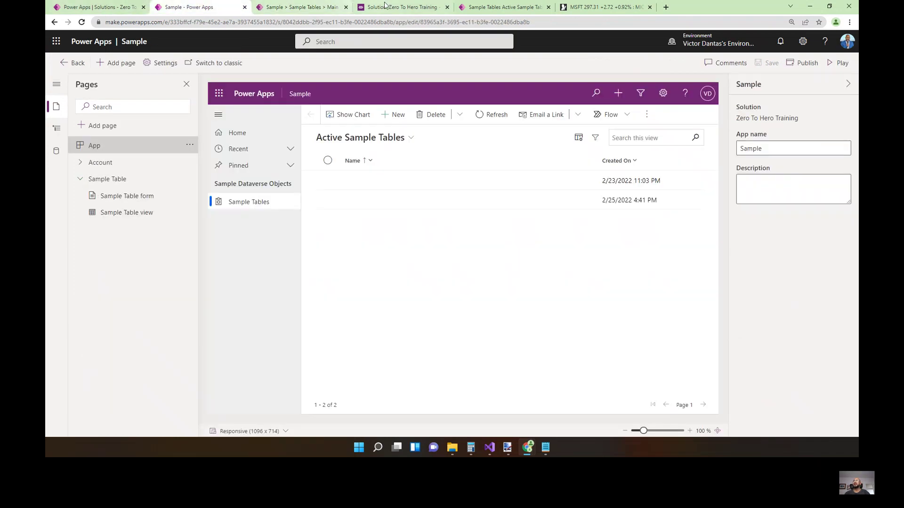
Open the first New Sample Table record from Active Sample Tables in the running app.
left_click(501, 7)
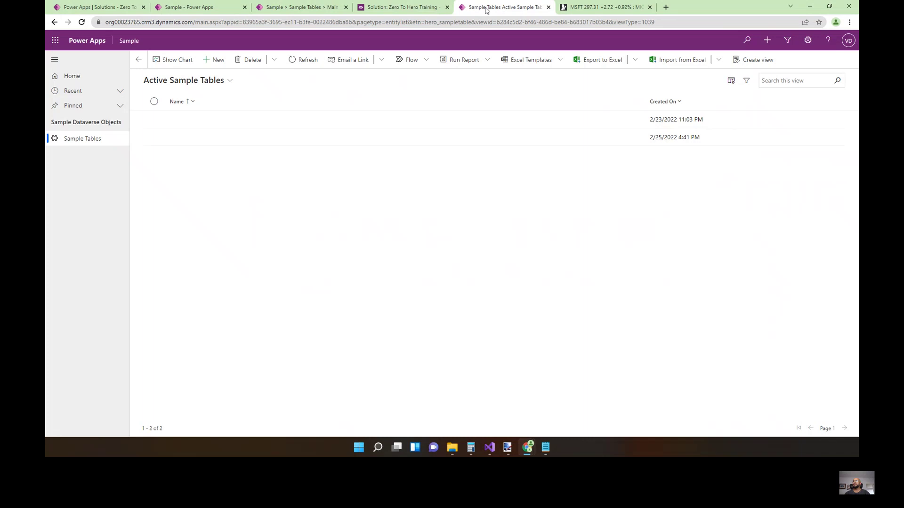
double_click(232, 125)
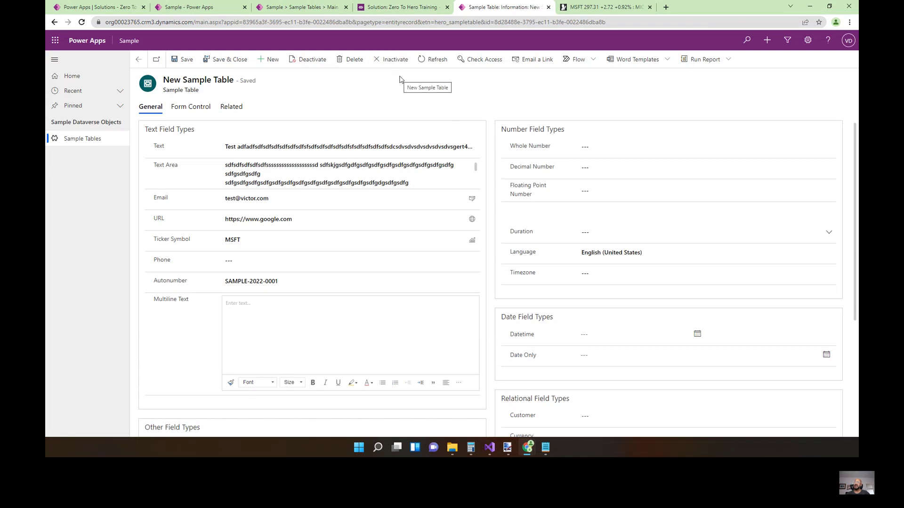
Run Inactivate on SAMPLE-2022-0001, reloading with F5 and running it again until it becomes Inactive.
left_click(393, 62)
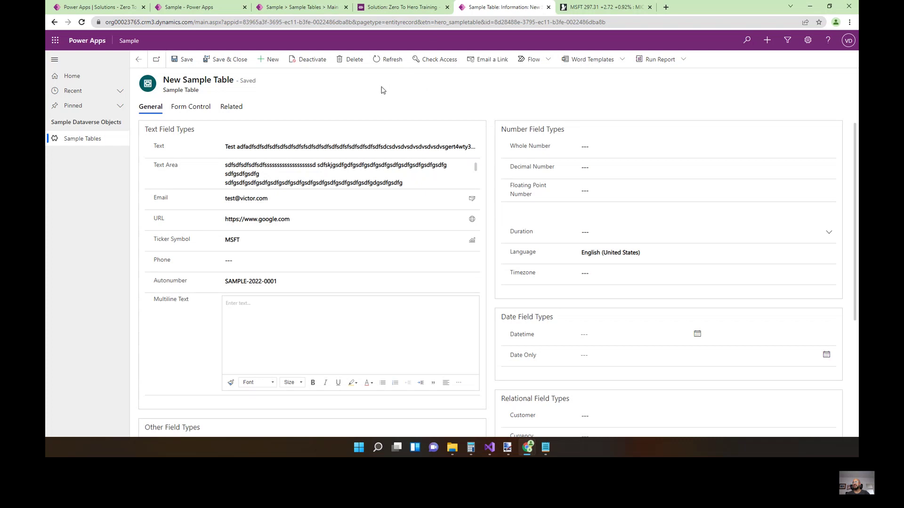
scroll(506, 263, "down", 4)
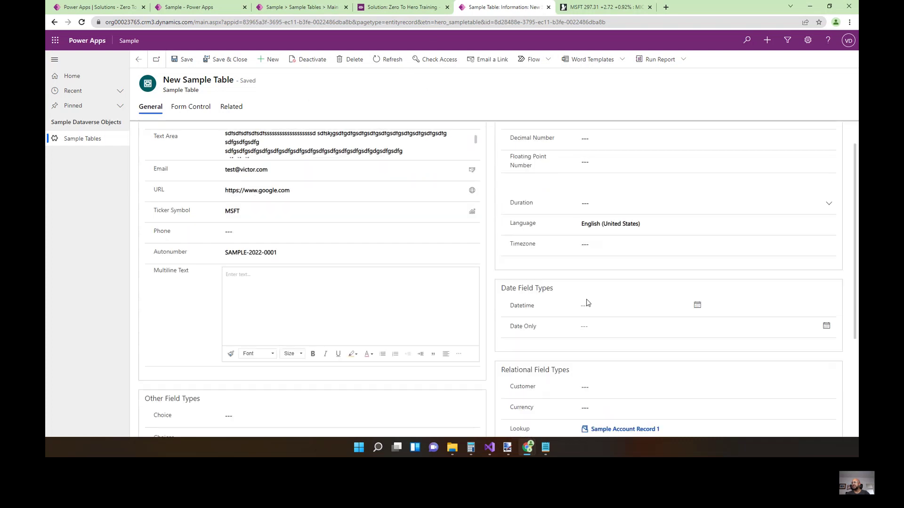
scroll(371, 324, "up", 4)
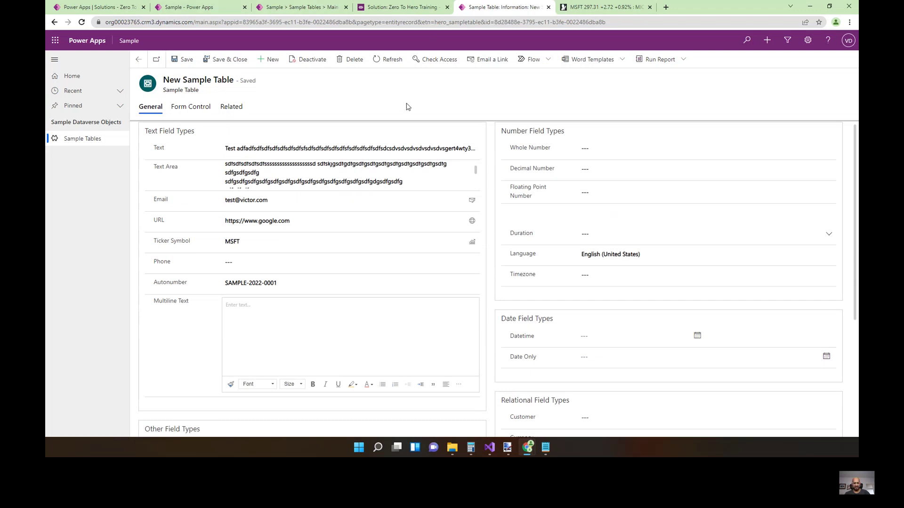
key("F5")
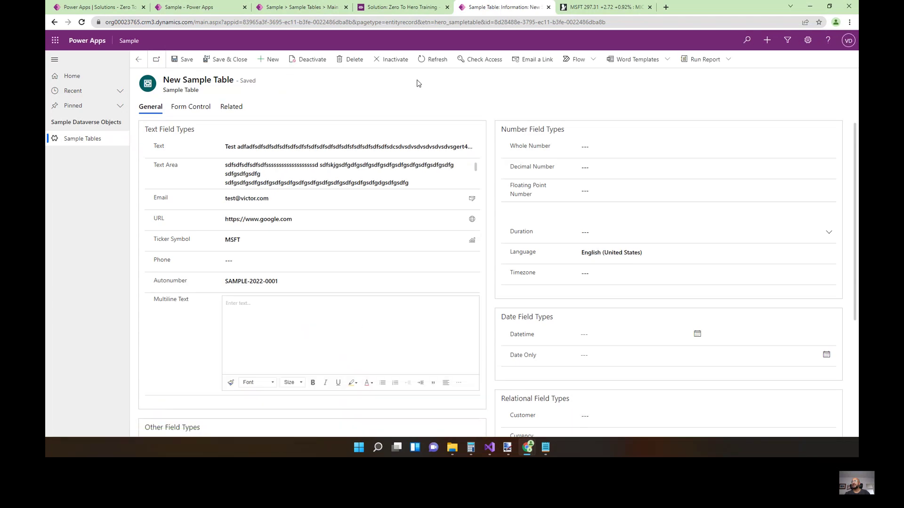
left_click(394, 60)
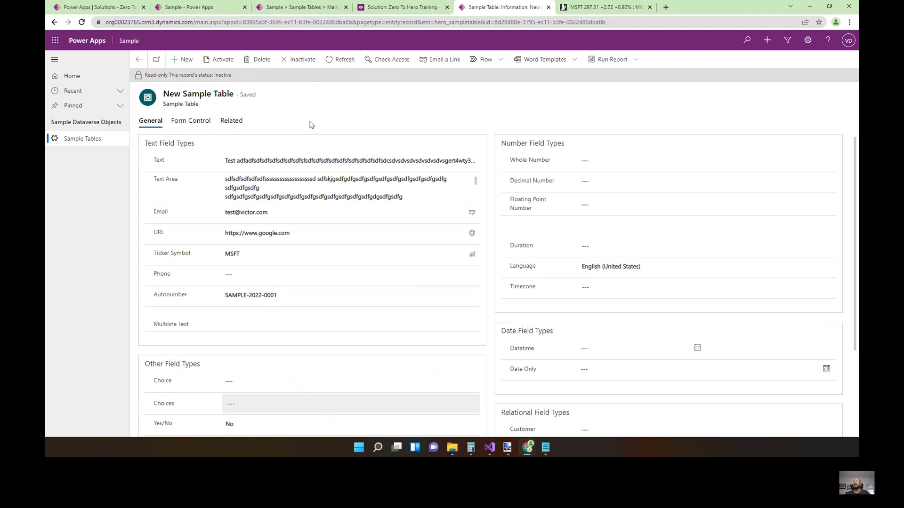
Inactivate the remaining record SAMPLE-2022-0002 from the Active Sample Tables list.
left_click(145, 62)
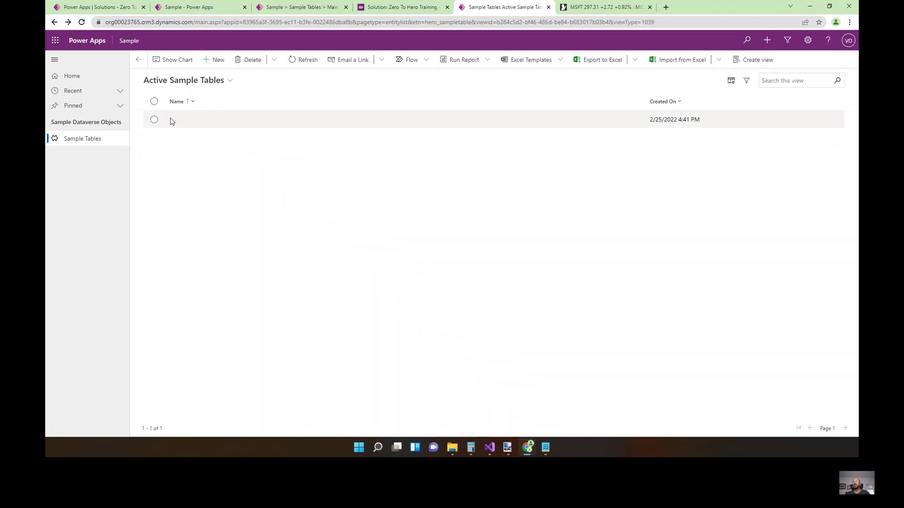
double_click(467, 124)
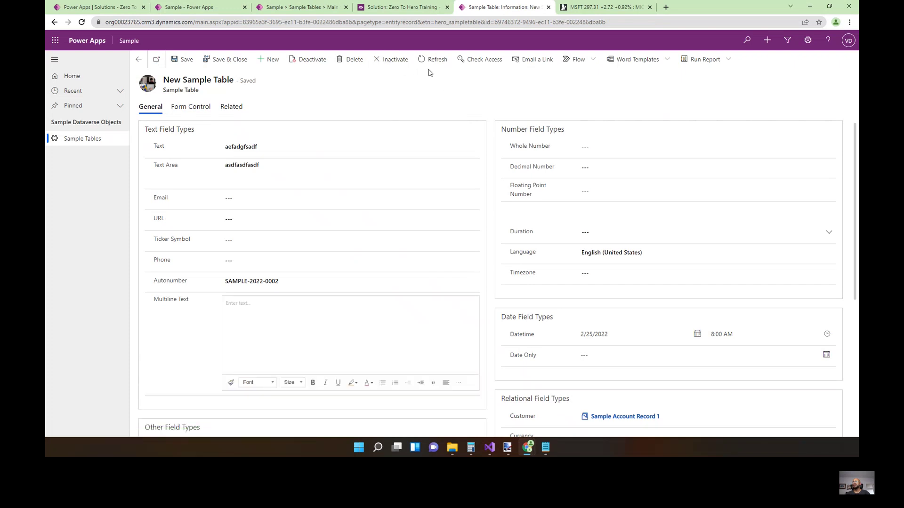
left_click(390, 64)
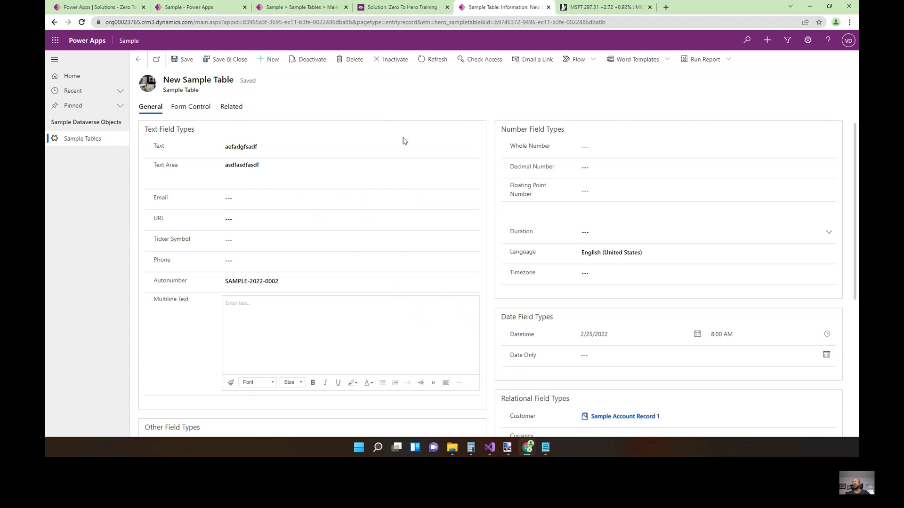